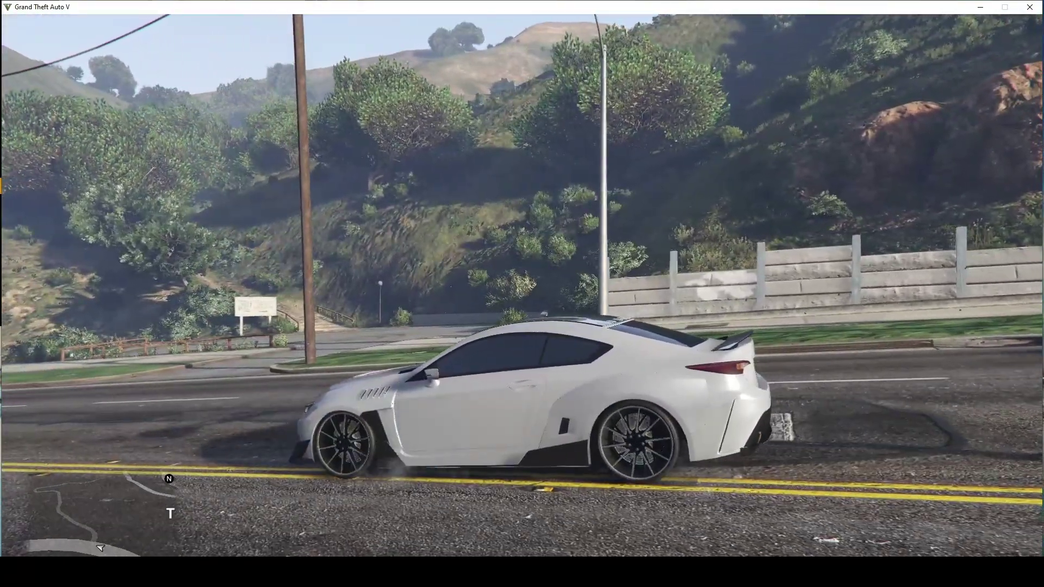
key("v")
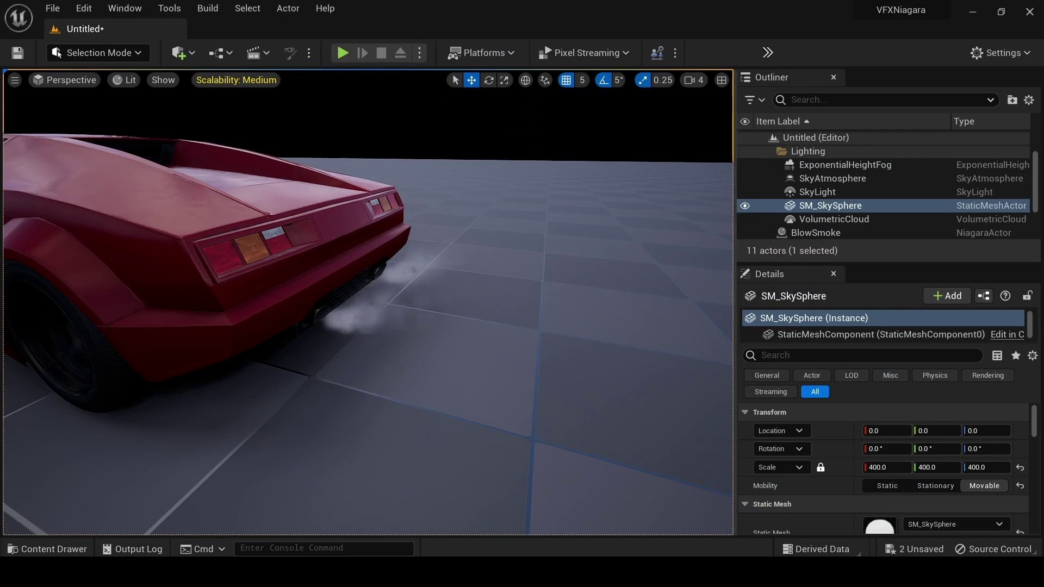
Inspect the exhaust smoke behind the red car up close and view the SmokeFlipbook texture
left_click_drag(373, 333, 374, 333)
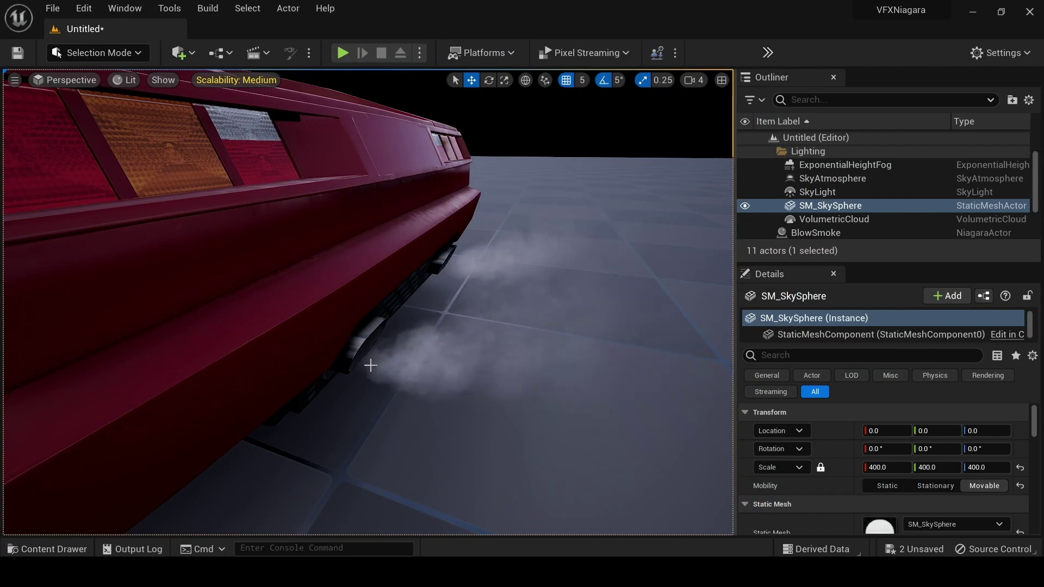
mouse_move(370, 365)
left_mouse_down()
mouse_move(359, 393)
mouse_move(361, 380)
left_mouse_up()
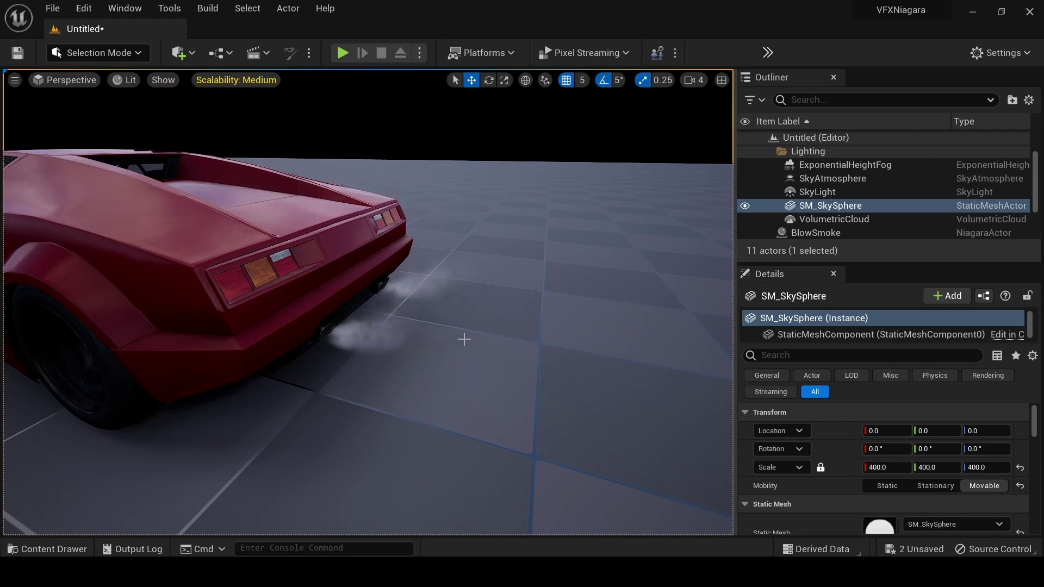
left_click(378, 549)
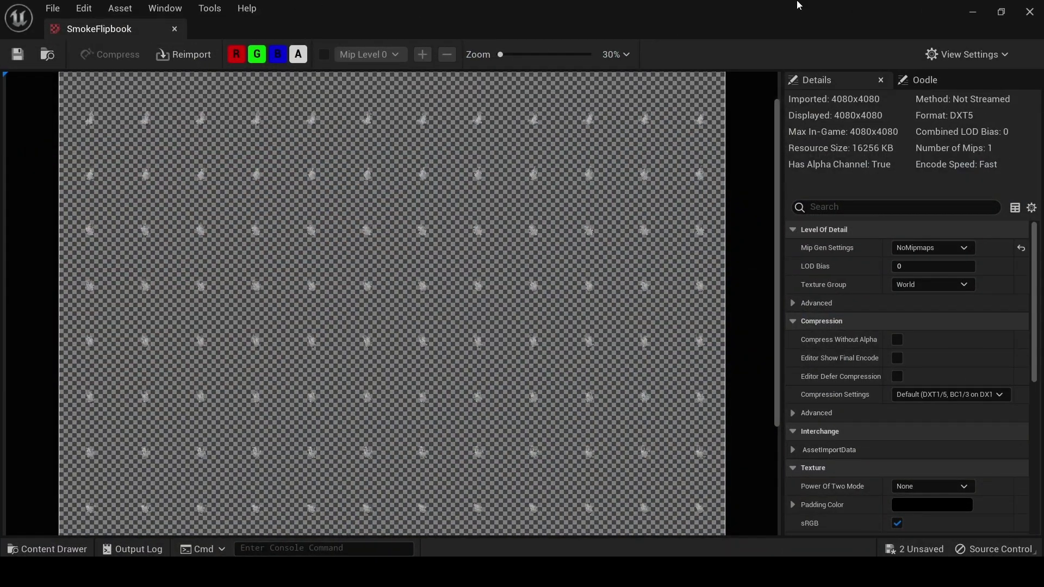
left_click(972, 12)
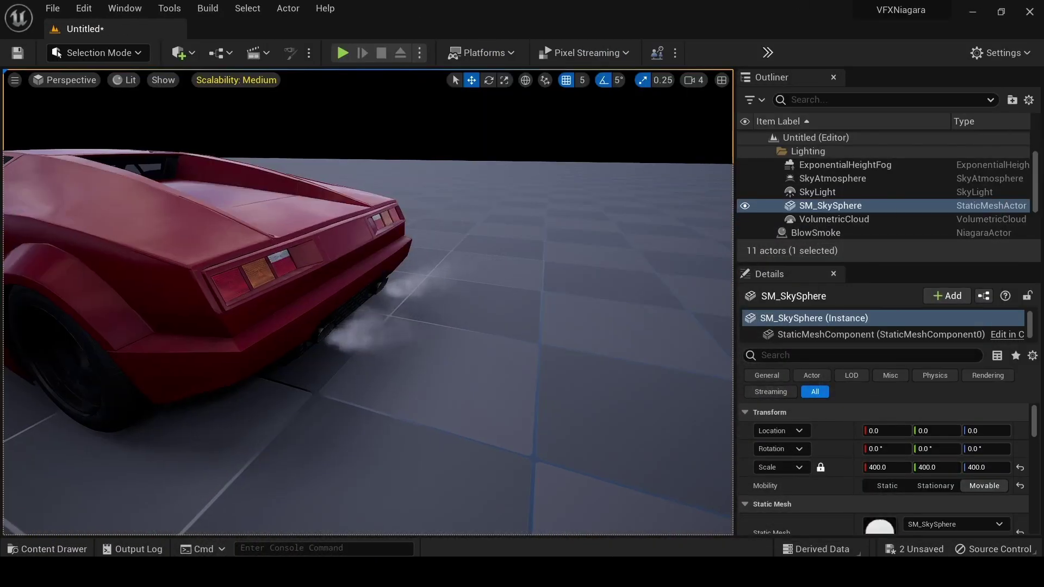
Open the level's Exhaust Niagara system for editing and show the smoke emitter's Sprite Renderer settings
left_click(798, 207)
right_click(798, 207)
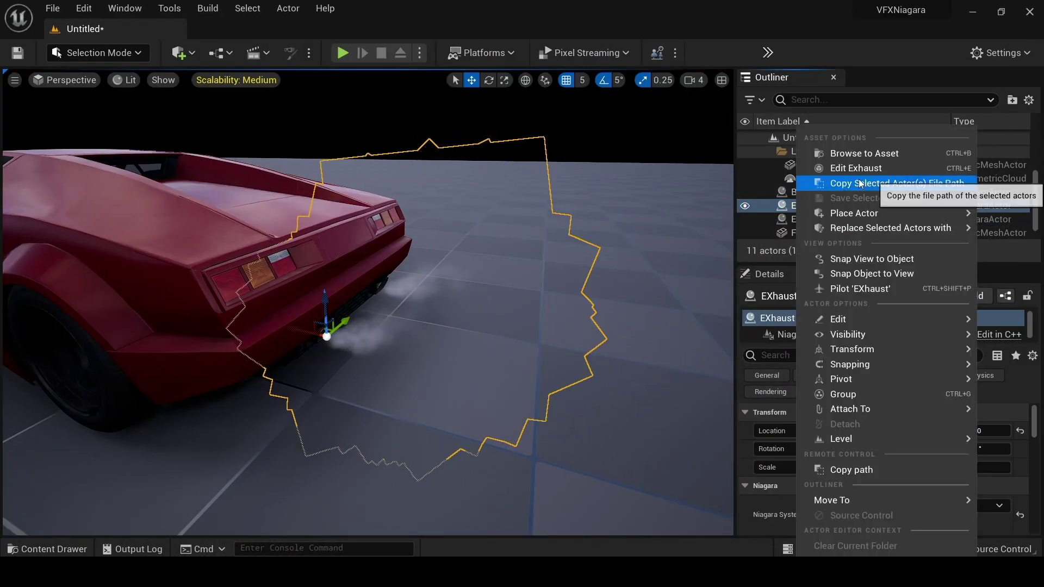
left_click(796, 165)
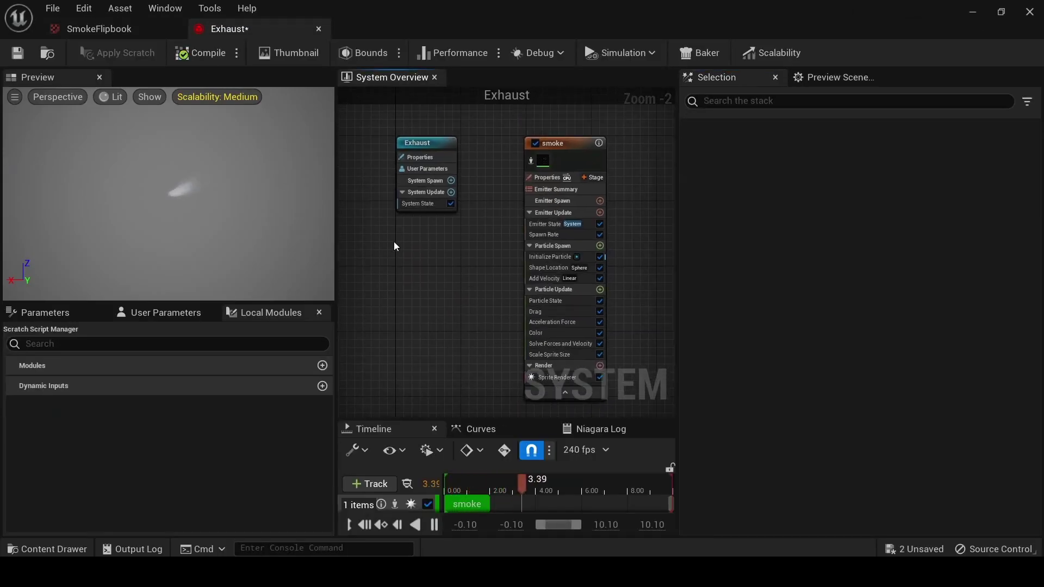
right_click_drag(395, 246, 361, 267)
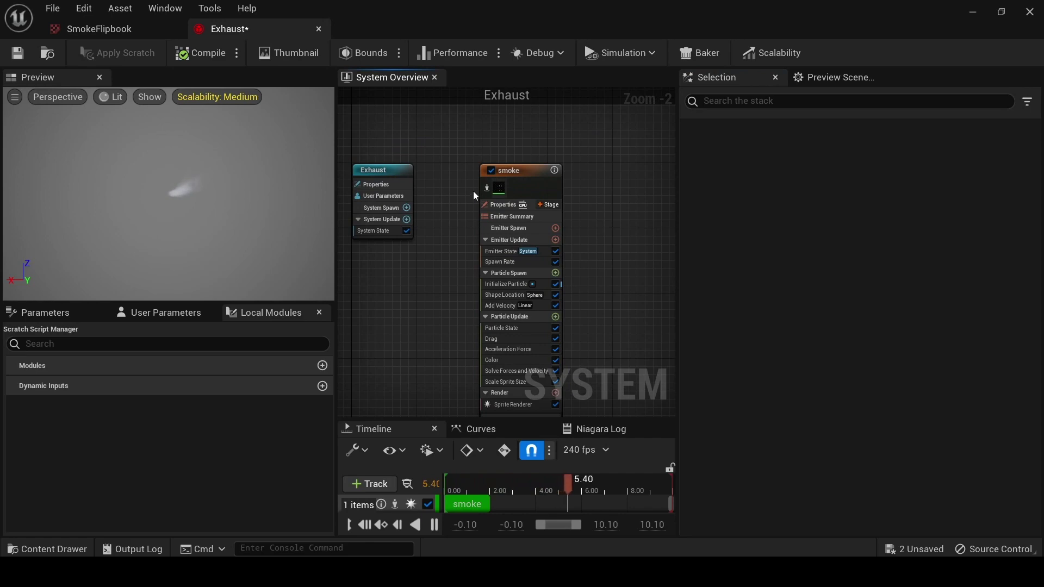
right_click_drag(476, 196, 457, 161)
left_click(470, 379)
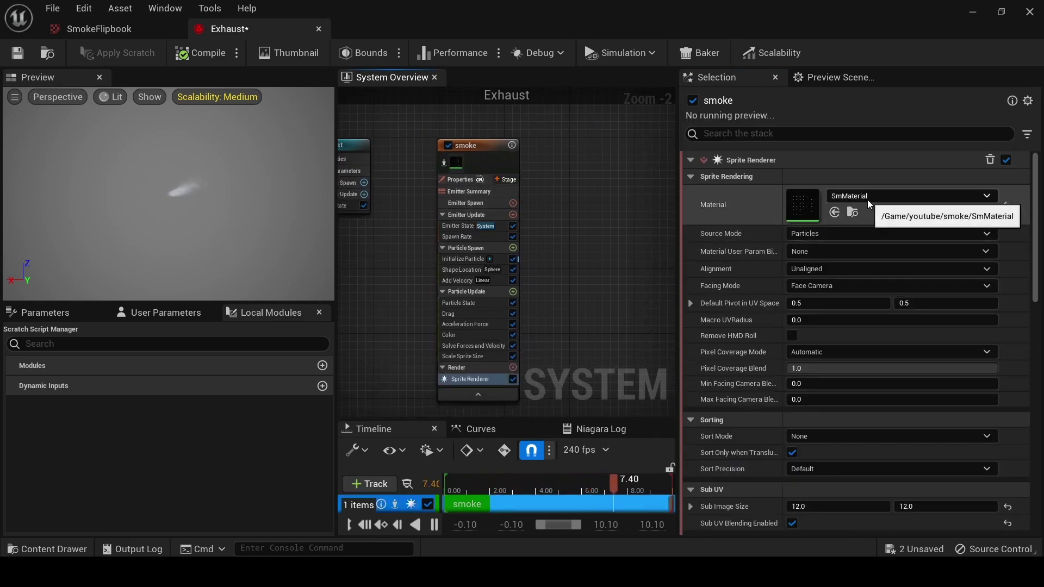
Open the SmMaterial graph from the smoke emitter's Sprite Renderer and examine the texture settings of its Particle SubUV node
double_click(803, 204)
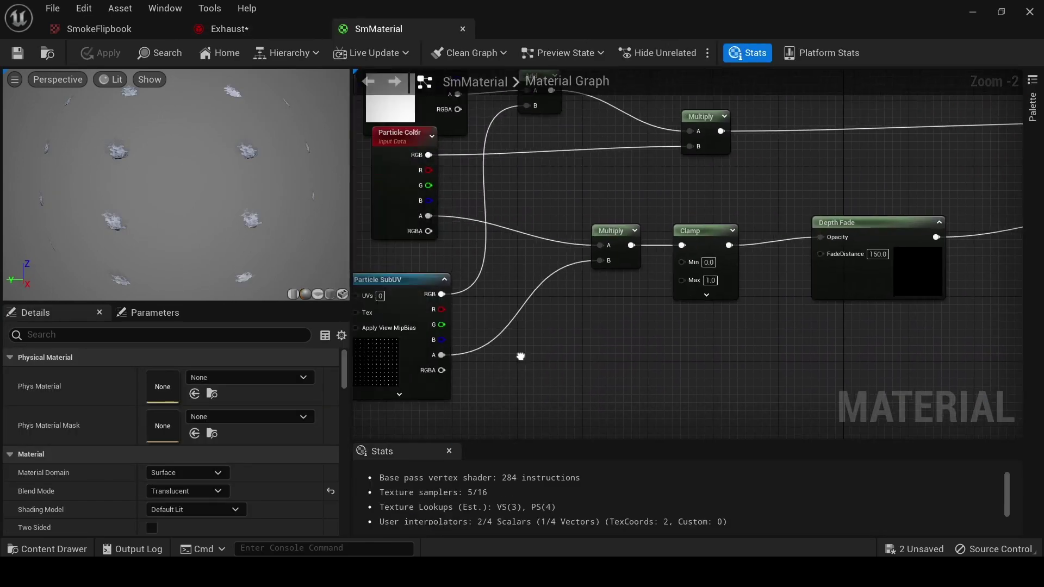
right_click_drag(521, 356, 711, 331)
left_click(584, 350)
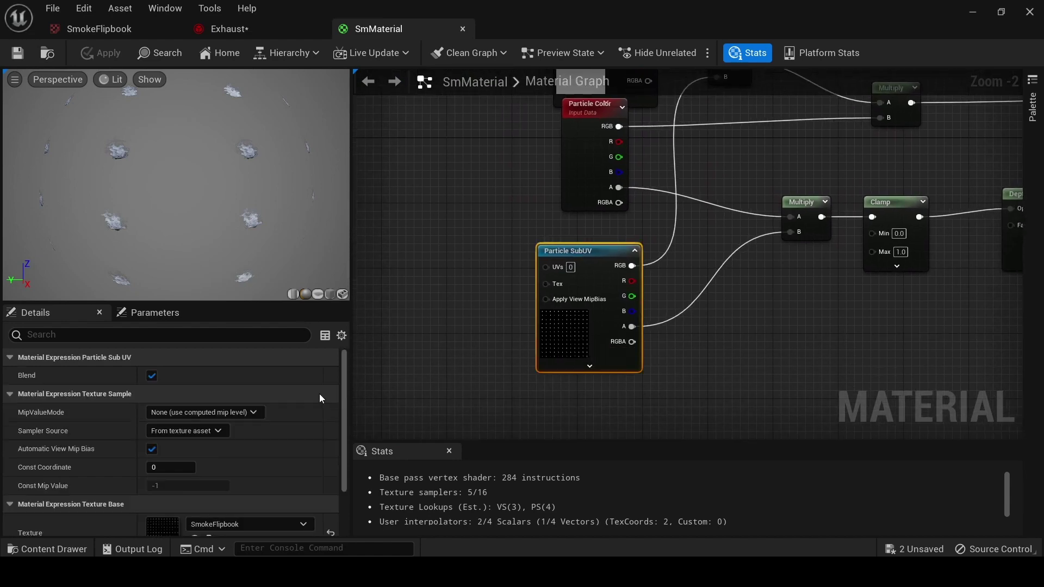
left_click_drag(345, 376, 342, 399)
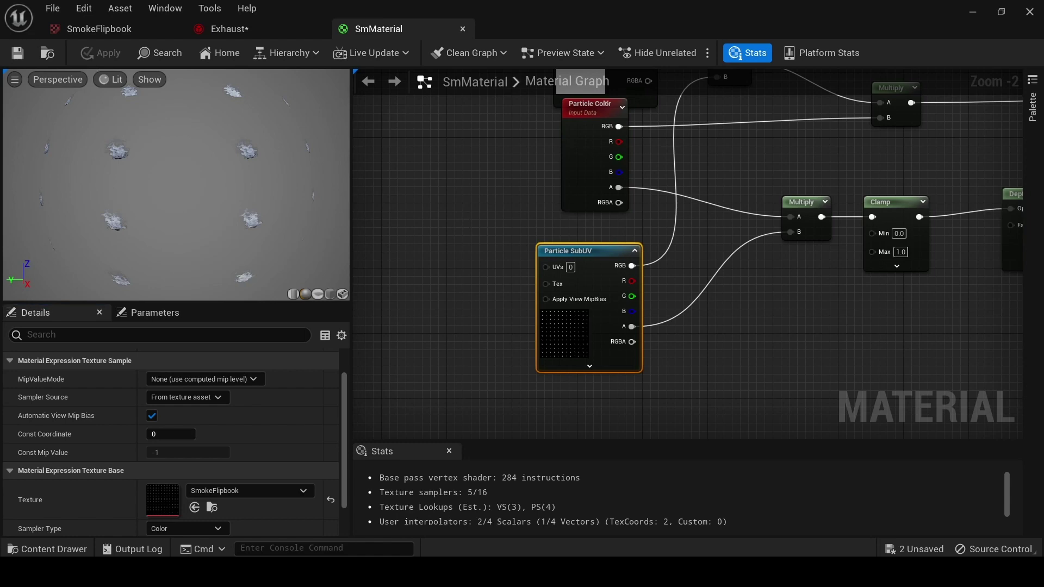
right_click_drag(471, 227, 425, 298)
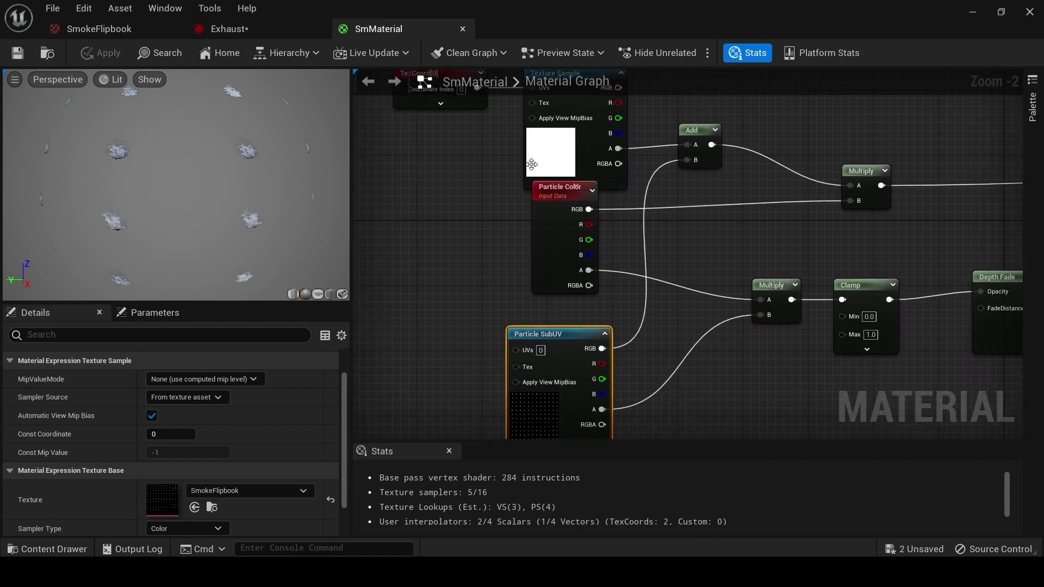
View the SmokeTextureBasic texture used by the Texture Sample node, and examine the rest of the SmMaterial graph up to its output
left_click(571, 152)
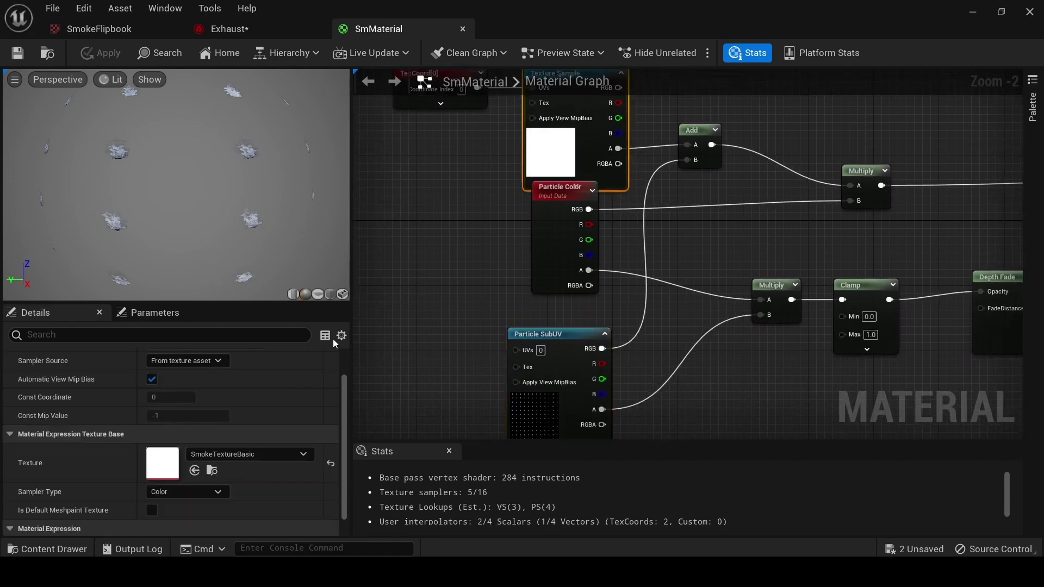
double_click(159, 462)
scroll(394, 329, "up", 2)
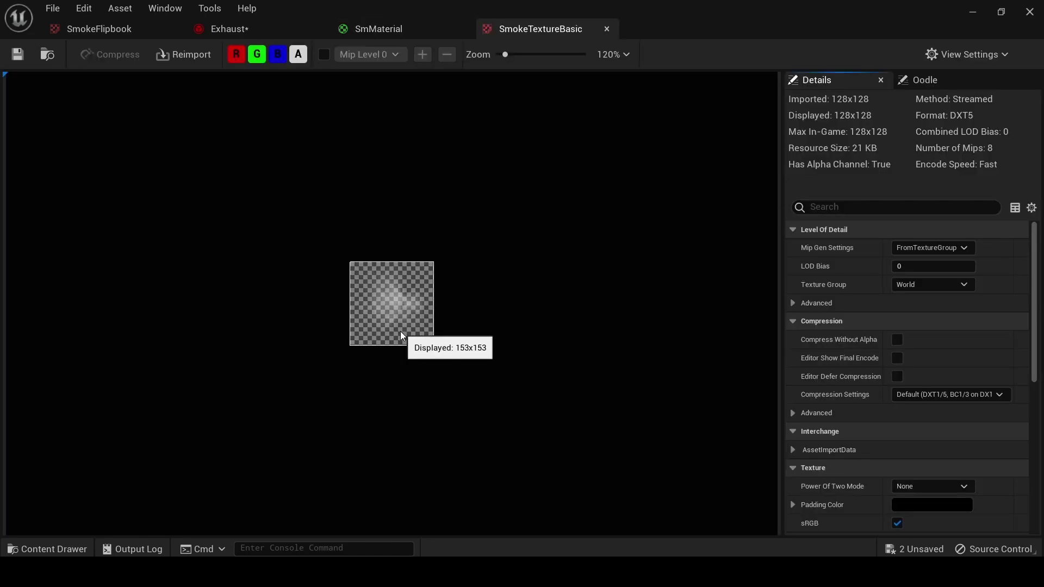
scroll(400, 331, "up", 1)
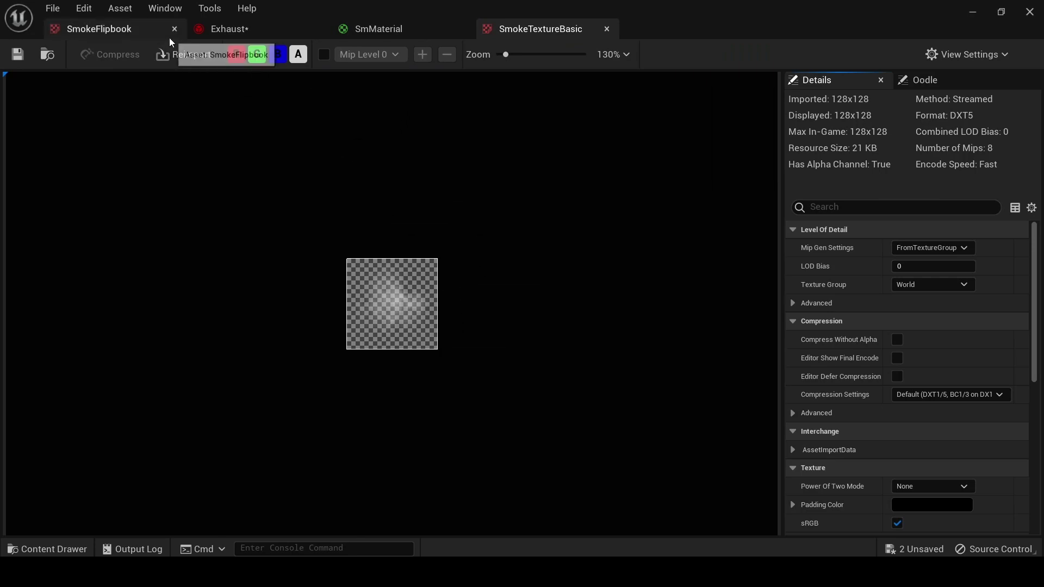
left_click(359, 33)
right_click_drag(489, 244, 753, 194)
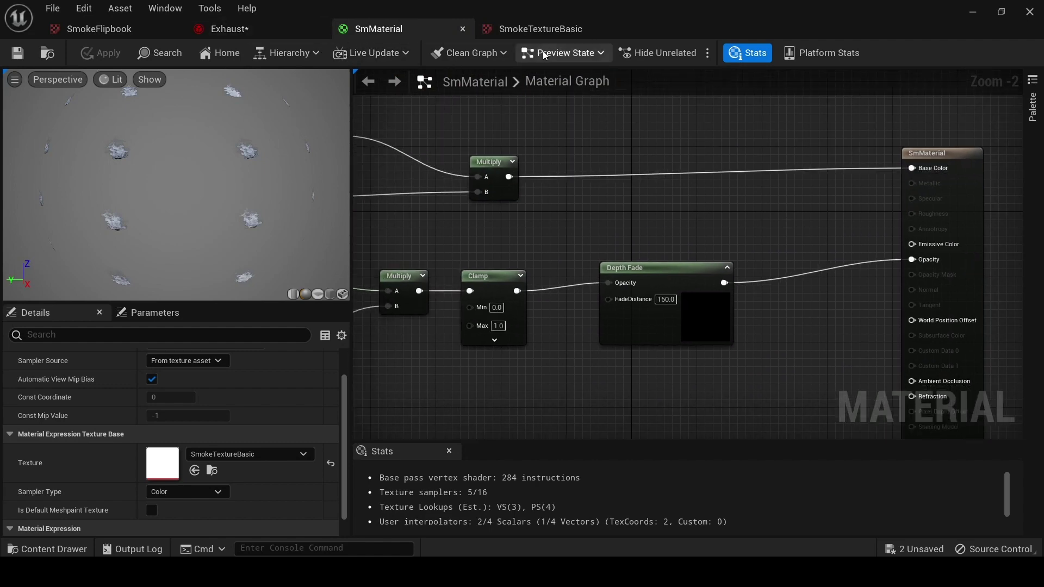
Add a new emitter to the Exhaust system from the Empty template
left_click(298, 30)
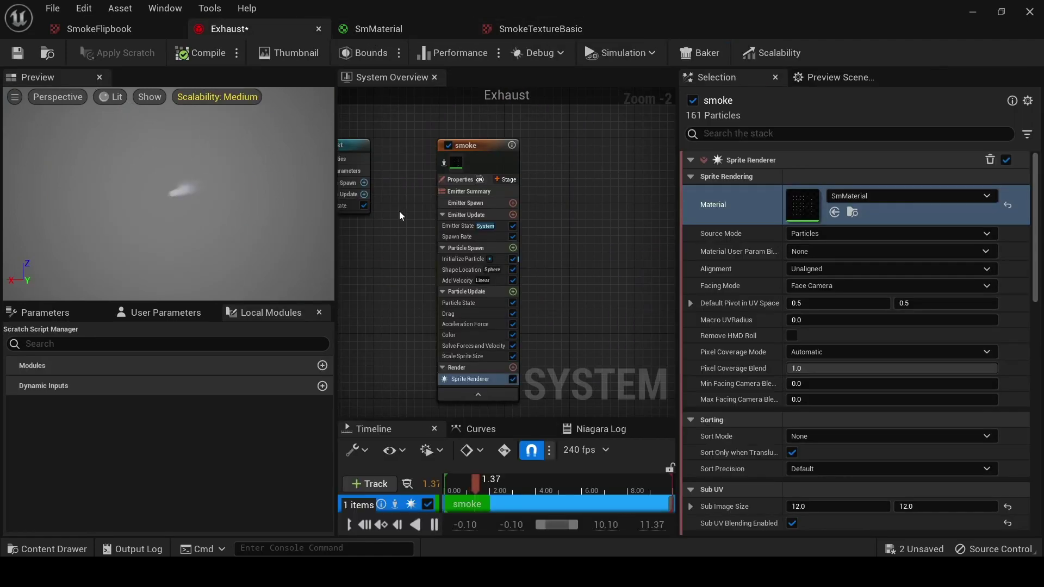
right_click_drag(654, 229, 498, 201)
right_click(496, 176)
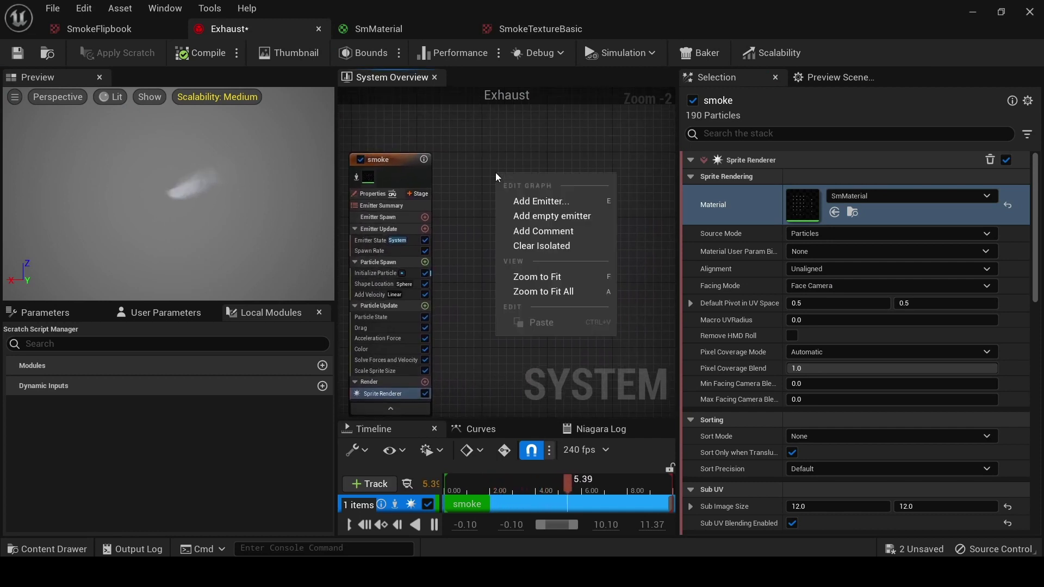
left_click(522, 201)
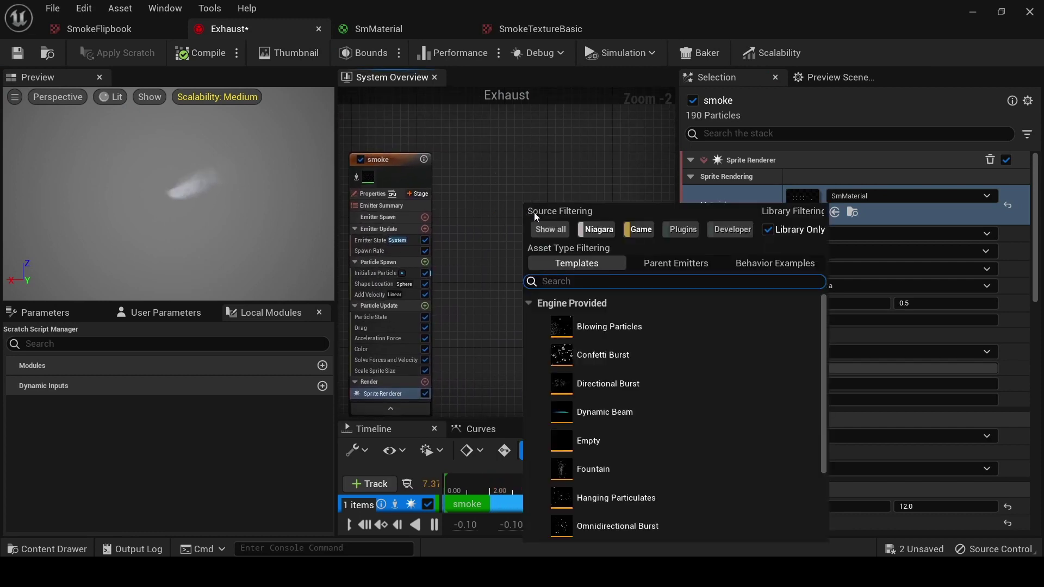
double_click(605, 440)
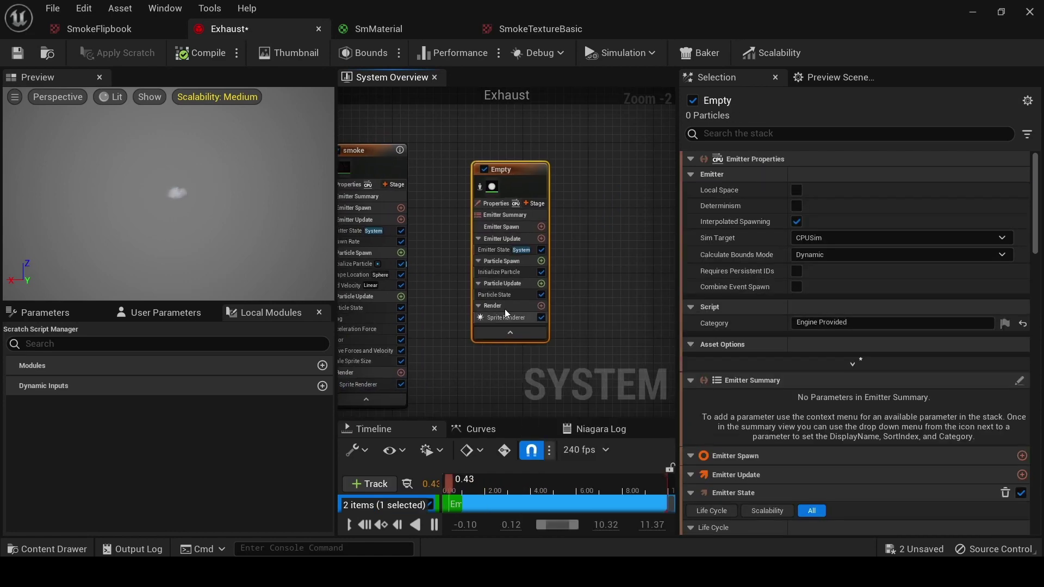
Compare the smoke emitter's material and Sub Image Size with the rows and columns of the SmokeFlipbook texture
right_click_drag(449, 224, 508, 226)
left_click(426, 163)
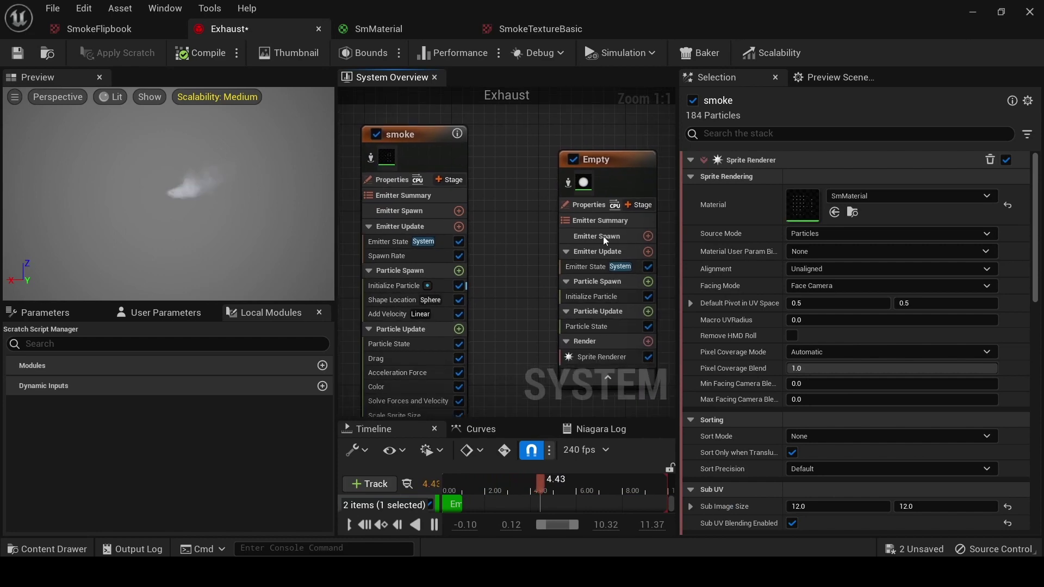
double_click(804, 220)
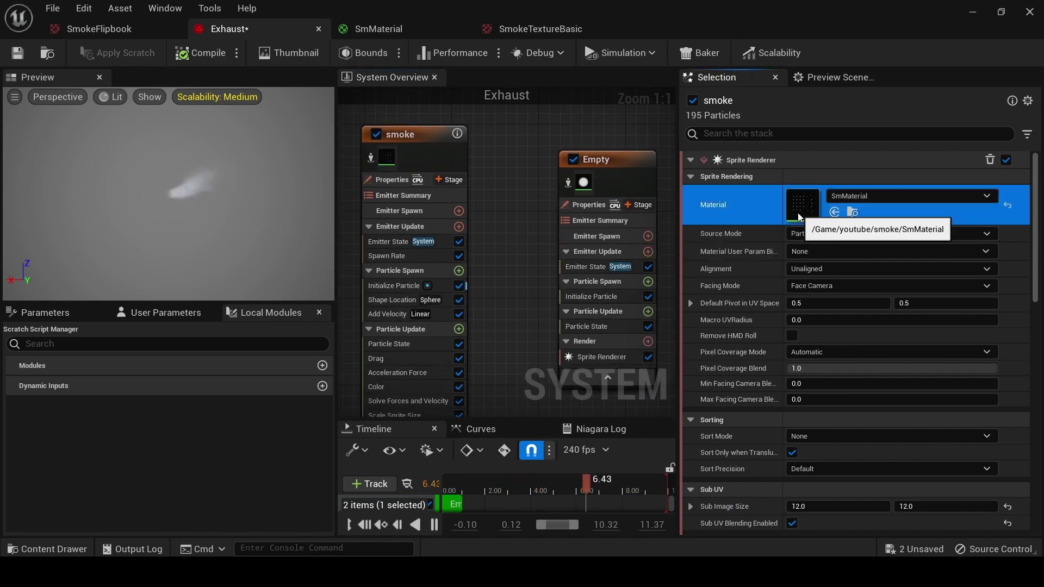
left_click(544, 29)
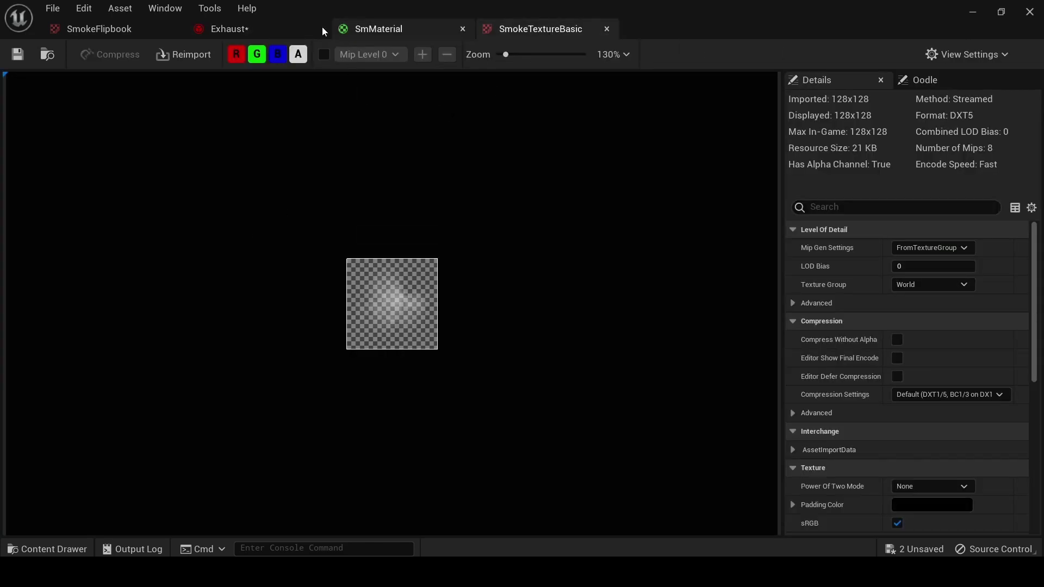
left_click(234, 29)
left_click(92, 26)
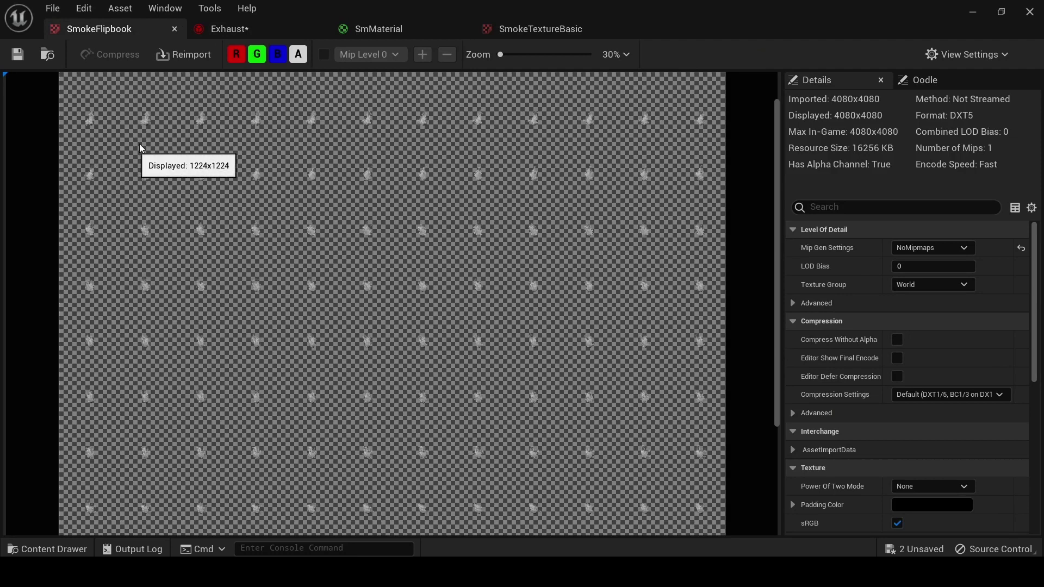
left_click_drag(777, 171, 779, 145)
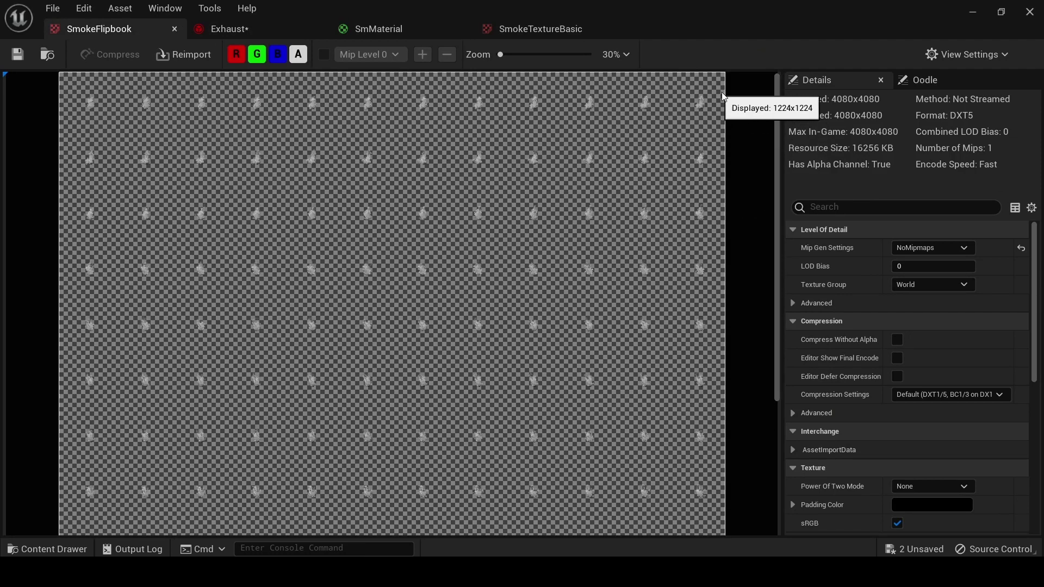
left_click(348, 37)
left_click(228, 29)
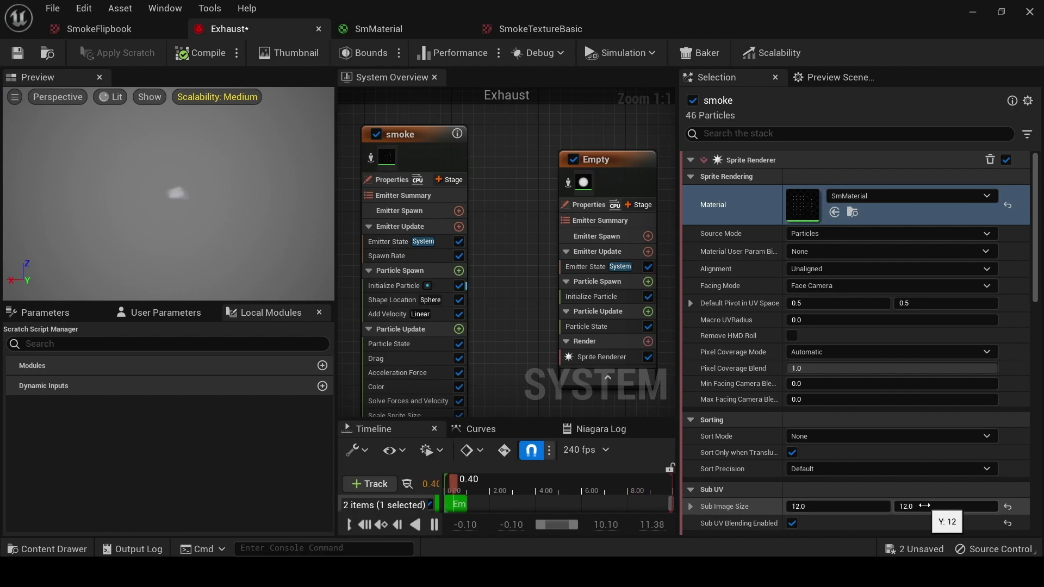
Assign SmMaterial as the material of the Empty emitter's Sprite Renderer
mouse_move(557, 271)
right_mouse_down()
mouse_move(530, 242)
mouse_move(523, 250)
mouse_move(547, 255)
right_mouse_up()
left_click(591, 341)
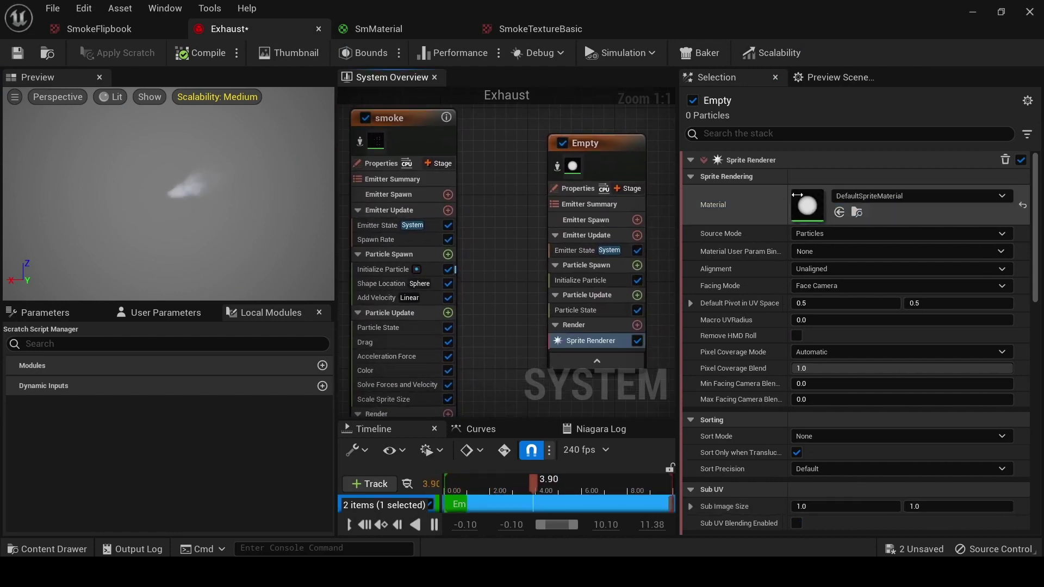
left_click(856, 198)
type("smmat")
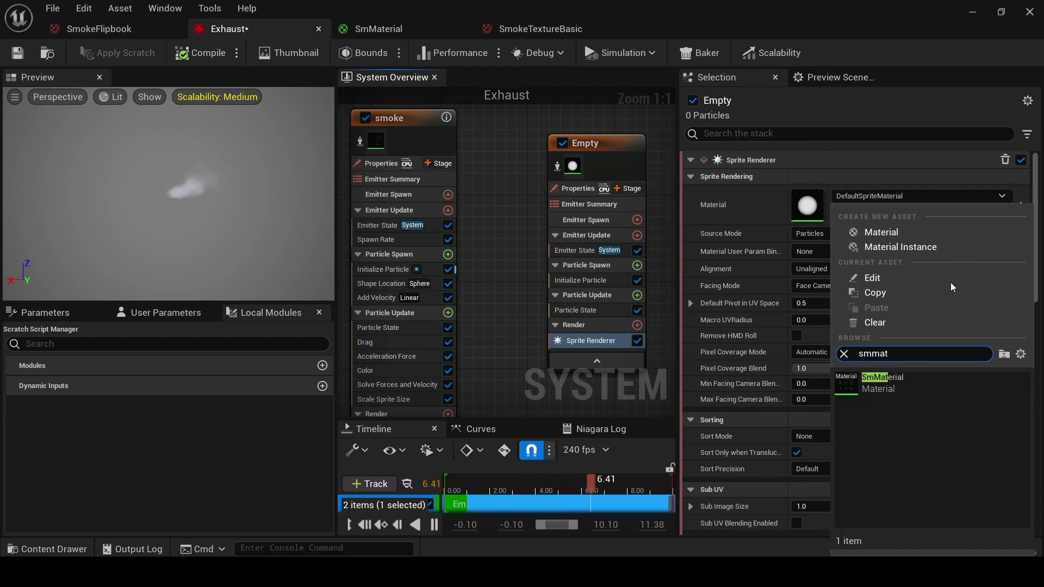
left_click(875, 383)
Set the Sub Image Size of the Empty emitter's Sprite Renderer to 12 by 12
left_click(845, 511)
type("1")
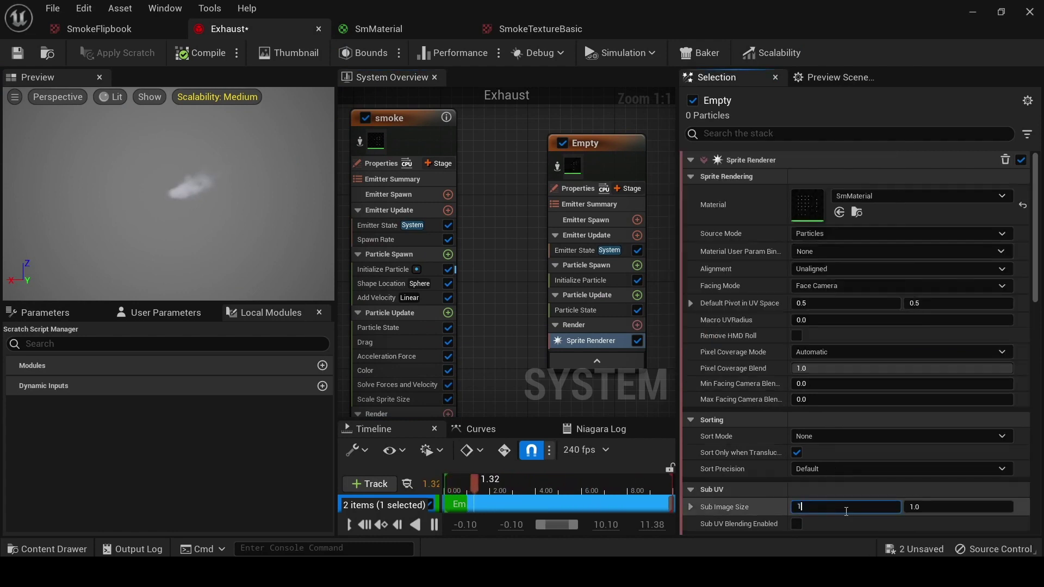
type("2")
left_click(941, 506)
type("12")
key("Return")
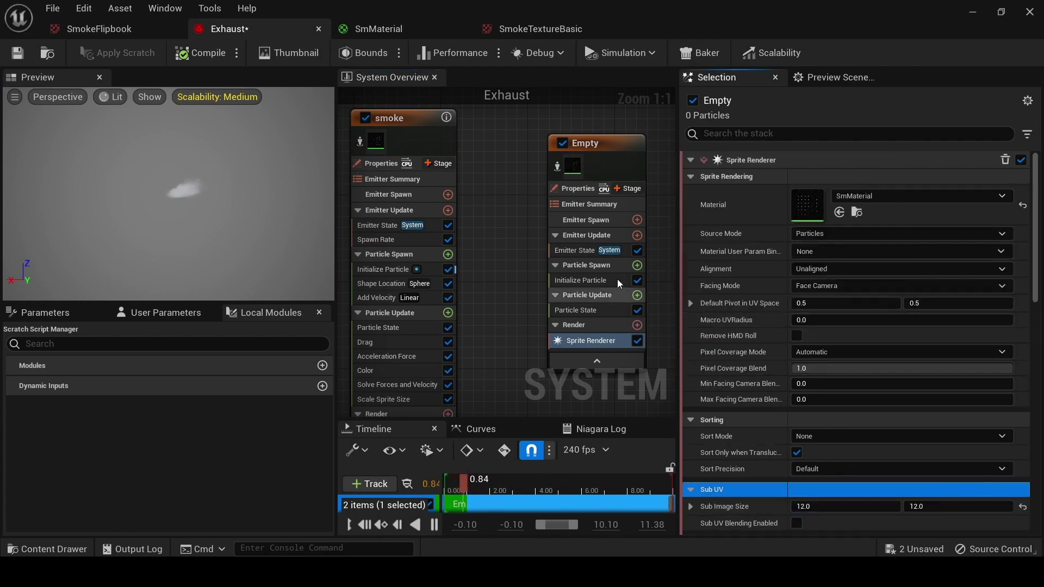
Examine the Emitter State and Spawn Rate settings of the smoke emitter
mouse_move(512, 248)
right_mouse_down()
mouse_move(536, 224)
mouse_move(536, 235)
mouse_move(489, 263)
mouse_move(547, 248)
mouse_move(518, 228)
right_mouse_up()
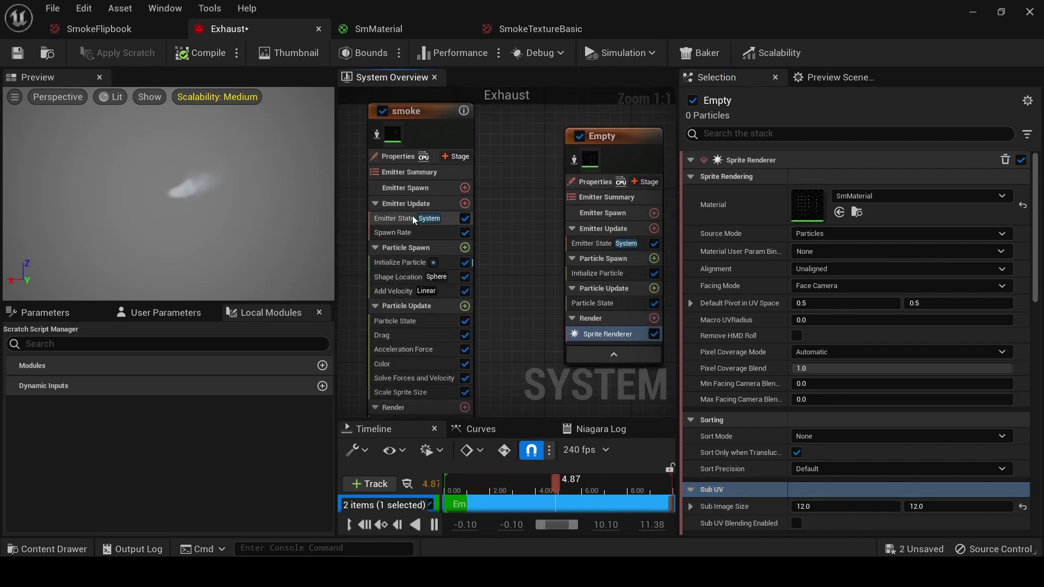
left_click(395, 218)
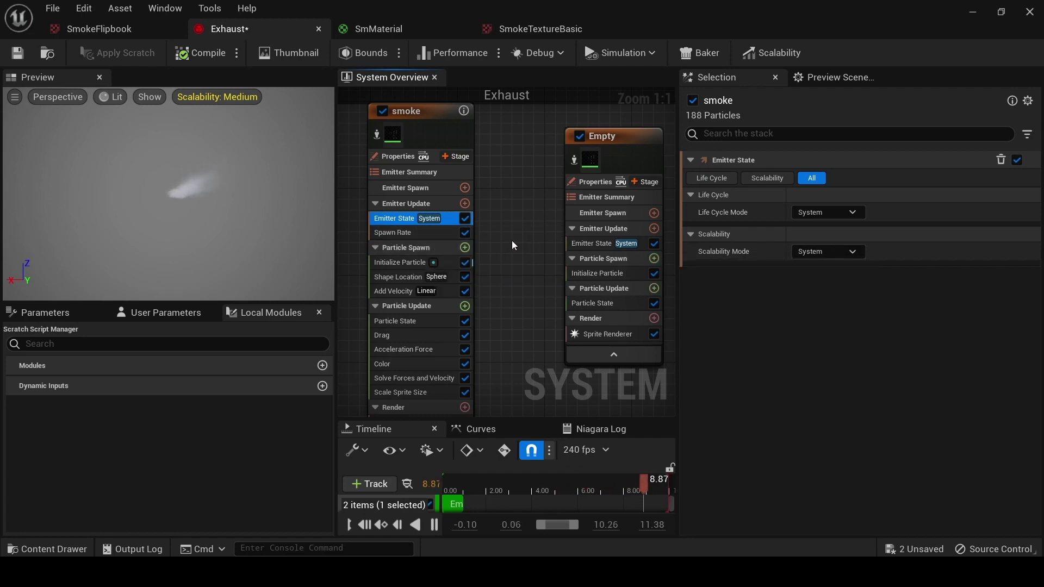
right_click_drag(567, 256, 508, 230)
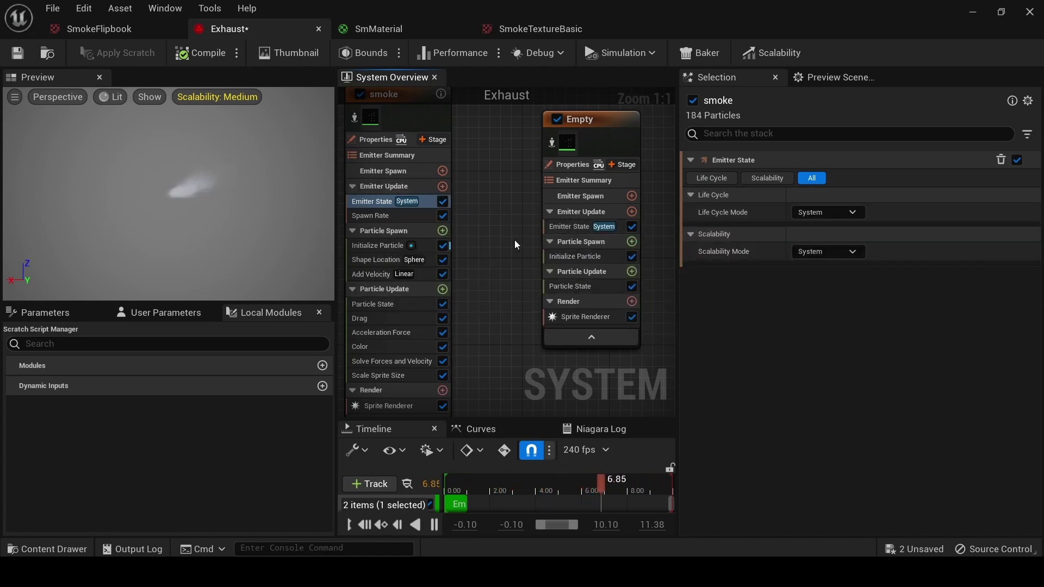
left_click(381, 205)
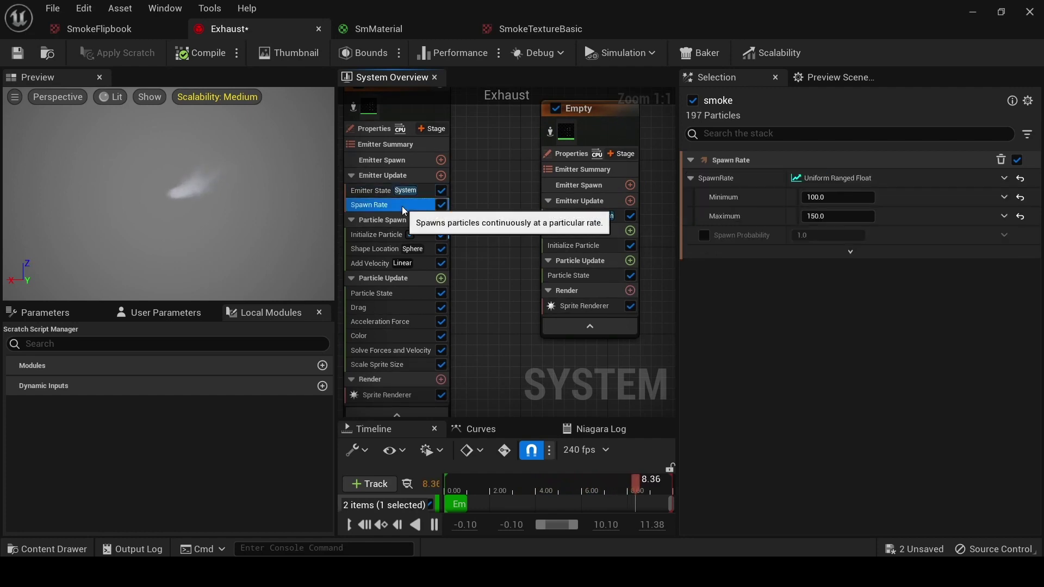
Add a Spawn Rate module to the Emitter Update stage of the Empty emitter and check the smoke emitter's Spawn Rate
left_click(631, 200)
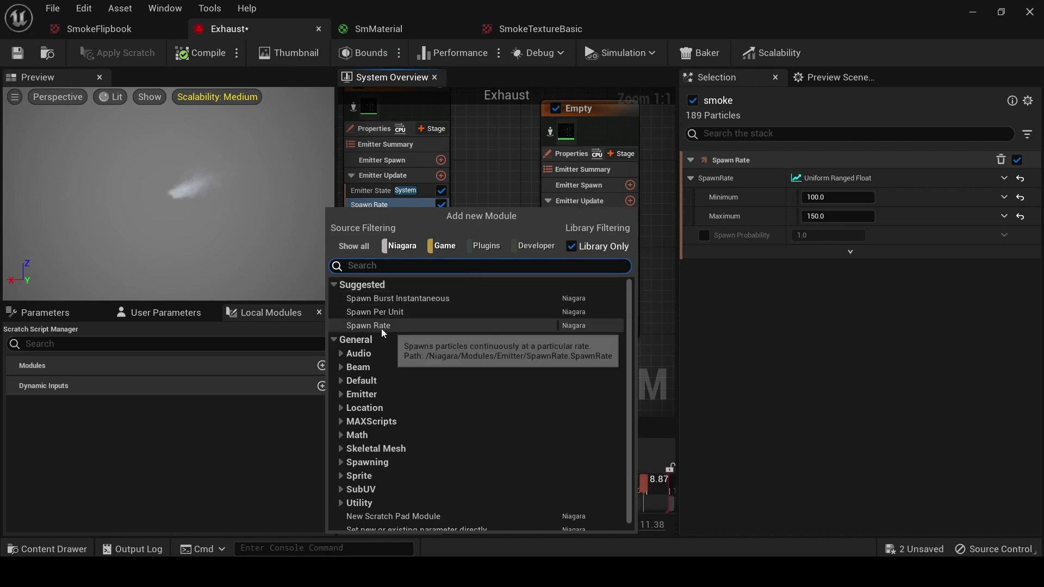
left_click(478, 320)
left_click(403, 205)
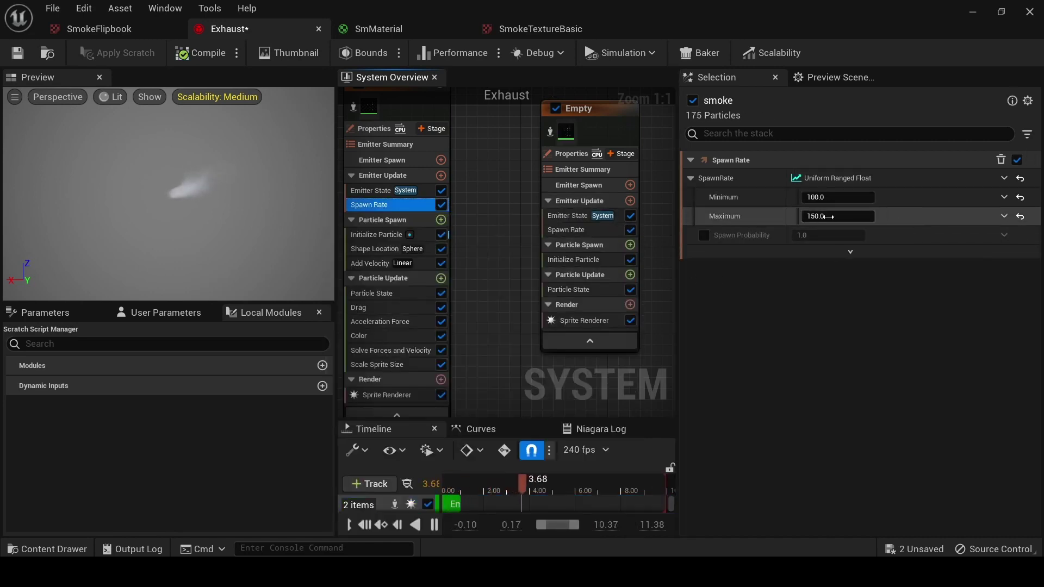
Make the Empty emitter's SpawnRate a Random Range Float with a Minimum of 100 and a Maximum of 150
left_click(565, 230)
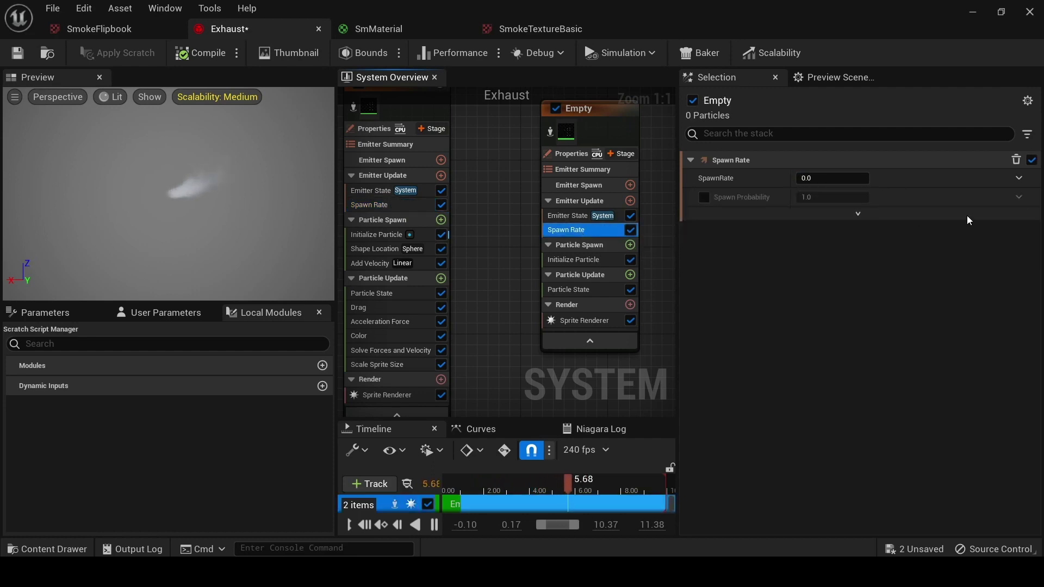
left_click(1025, 178)
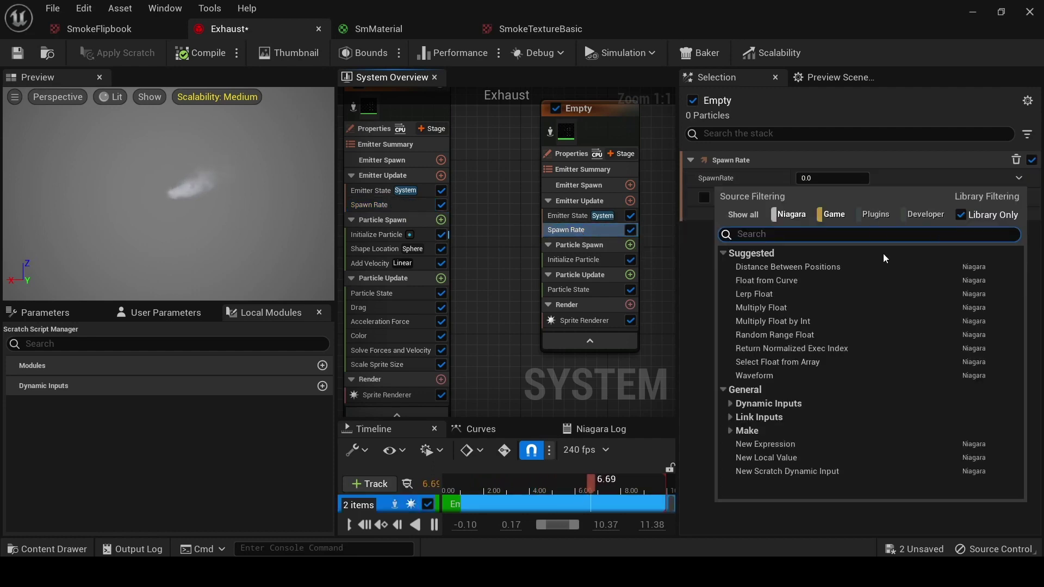
left_click(804, 336)
left_click(838, 197)
type("100")
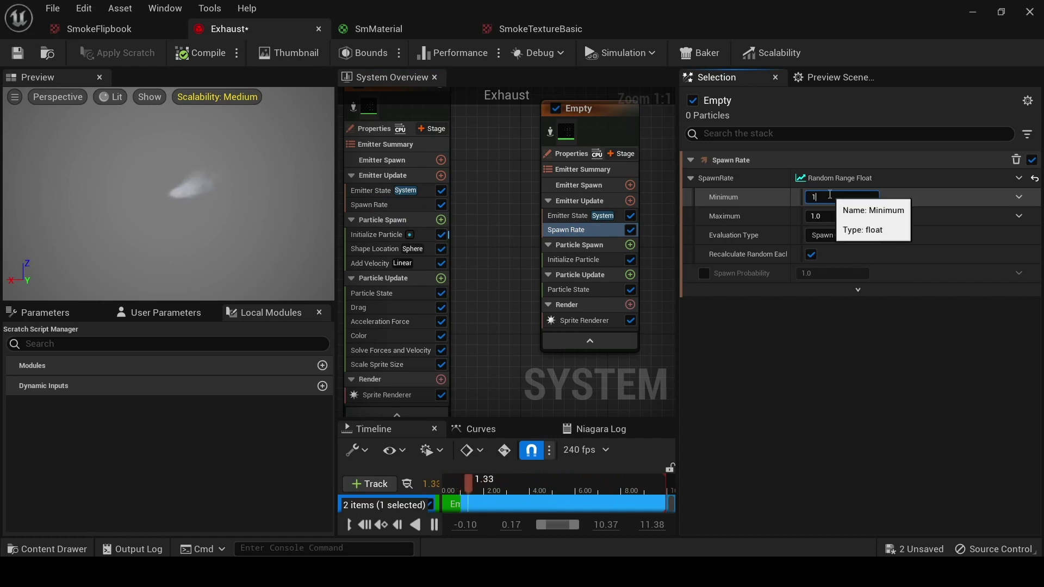
left_click(850, 220)
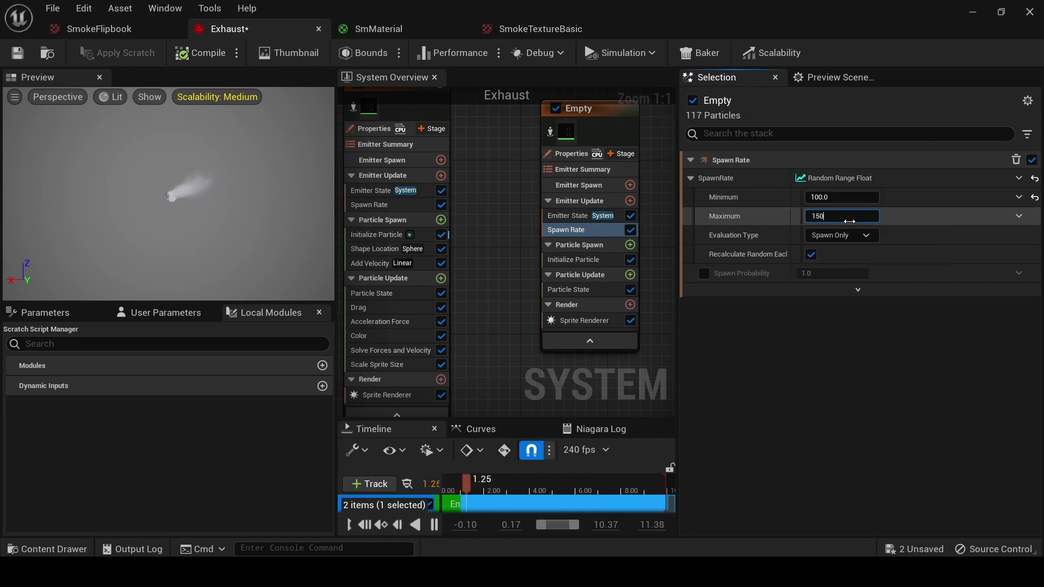
key("Return")
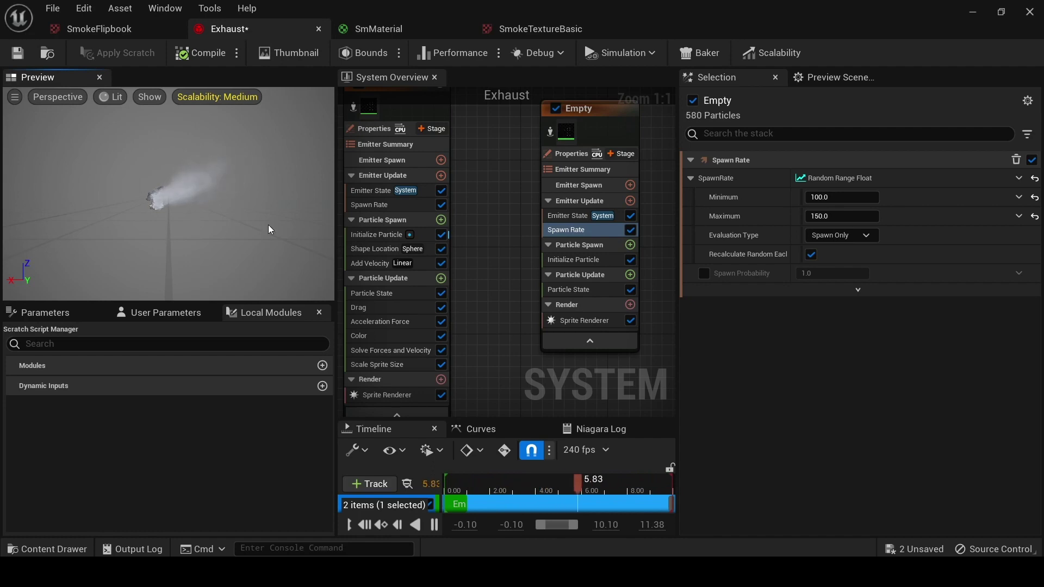
Try a Lifetime range of 0.5 to 1.0 in the smoke emitter's Initialize Particle module, and undo both changes
right_click_drag(472, 223, 485, 225)
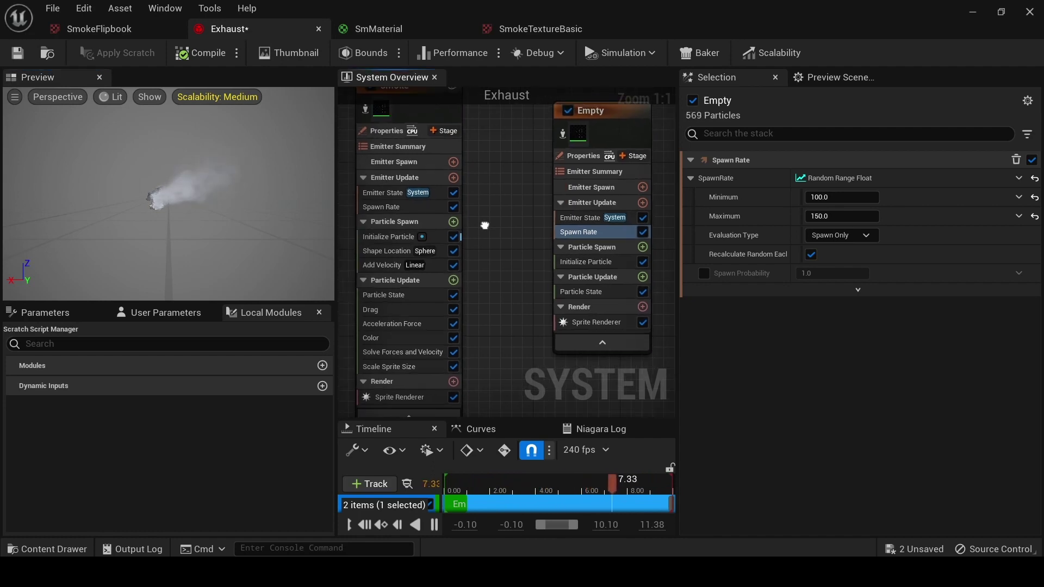
left_click(397, 238)
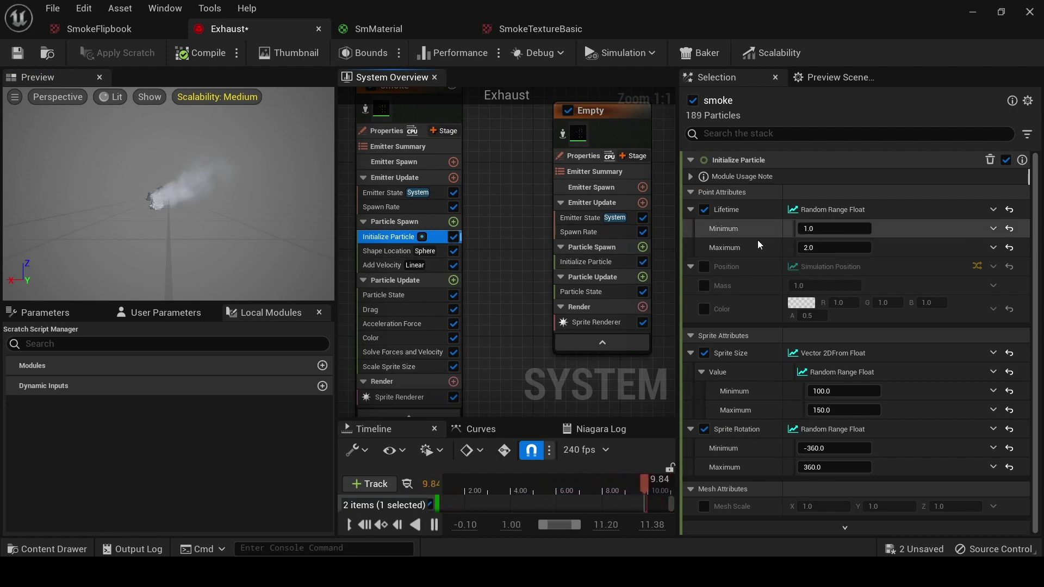
right_click_drag(549, 235, 523, 233)
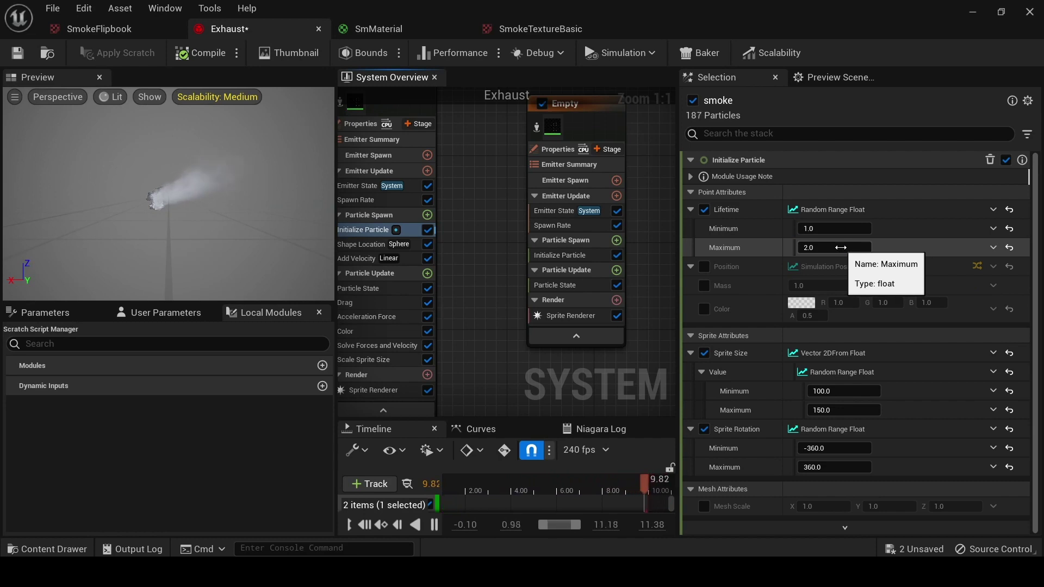
left_click(839, 230)
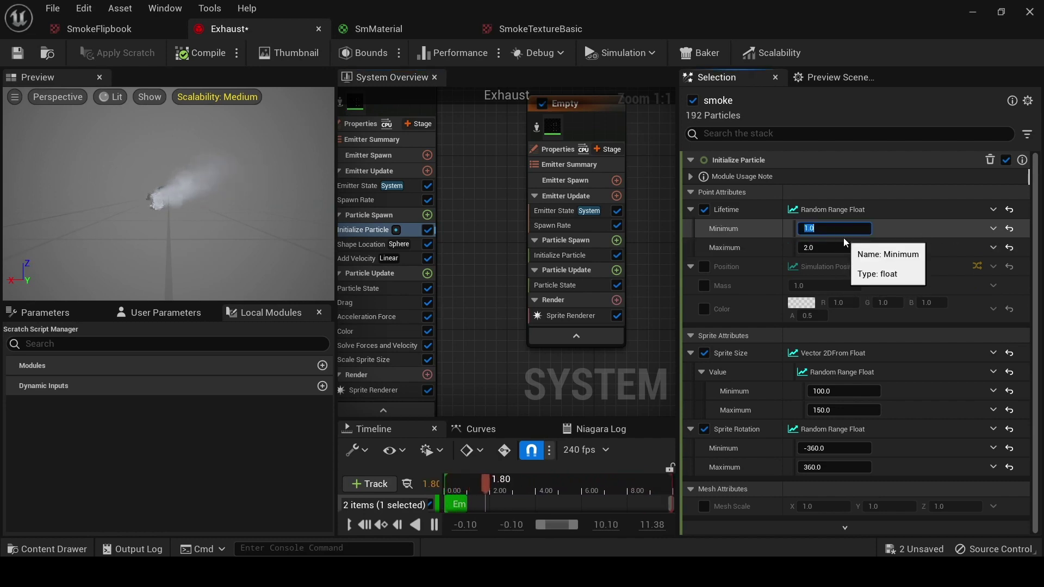
type("0.5")
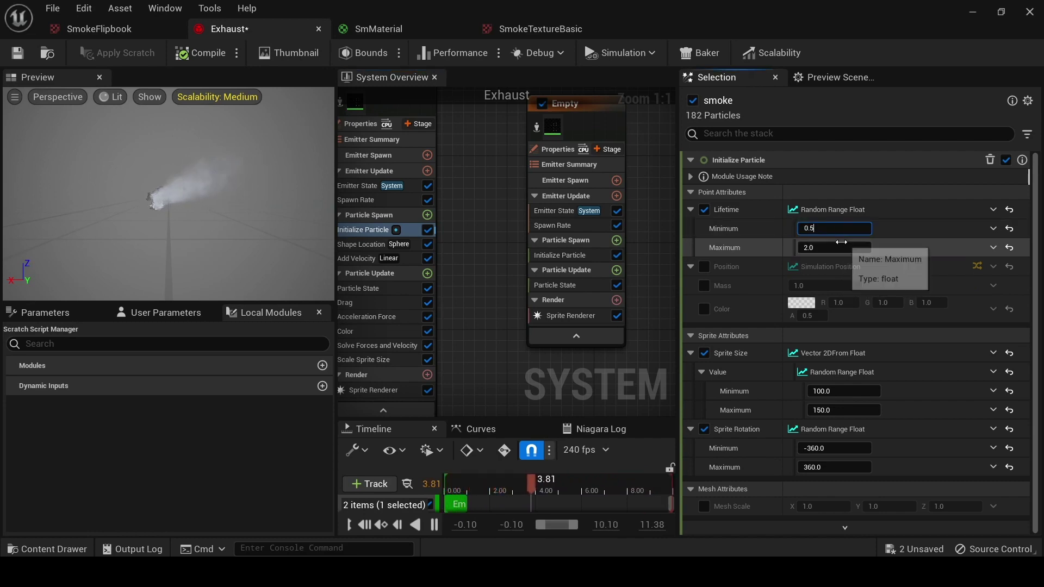
left_click(837, 248)
type("1.0")
left_click(832, 266)
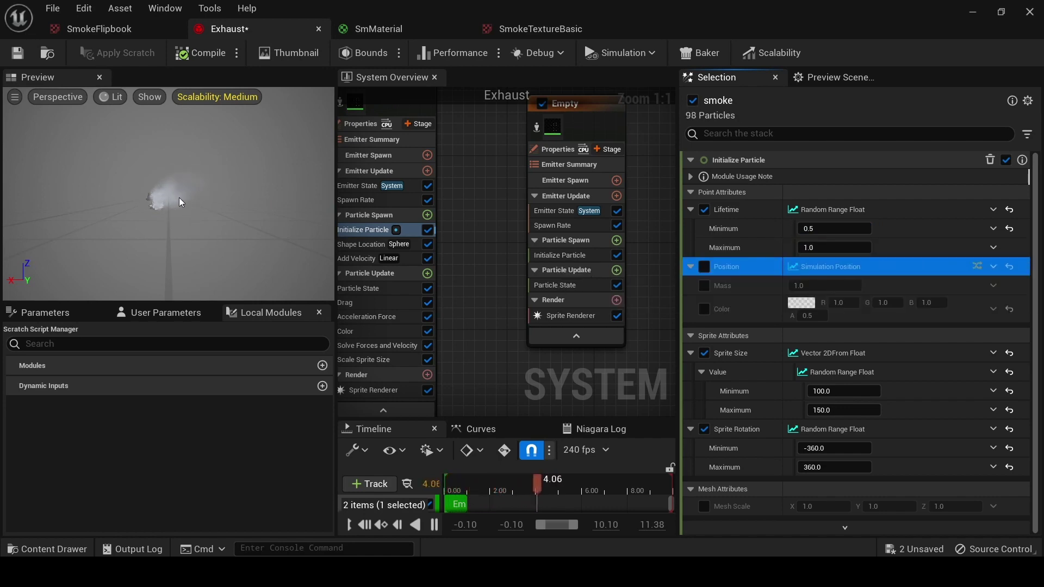
key("ctrl+z")
key("ctrl+z")
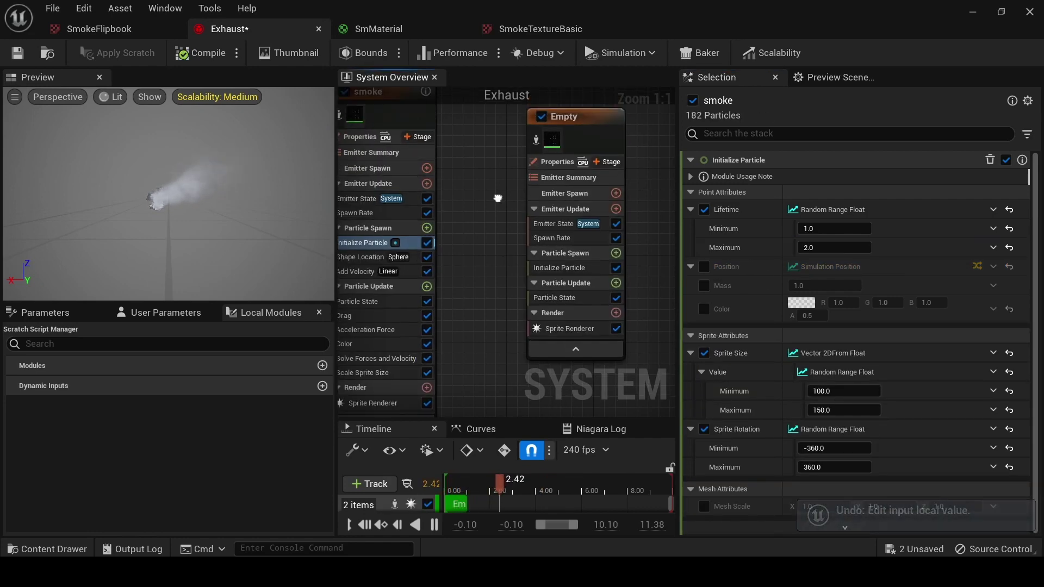
Set the Empty emitter's Lifetime Mode to Random, with Lifetime Min as a Random Range Float from 1.0 to 2.0
mouse_move(527, 208)
right_mouse_down()
mouse_move(543, 212)
mouse_move(514, 214)
right_mouse_up()
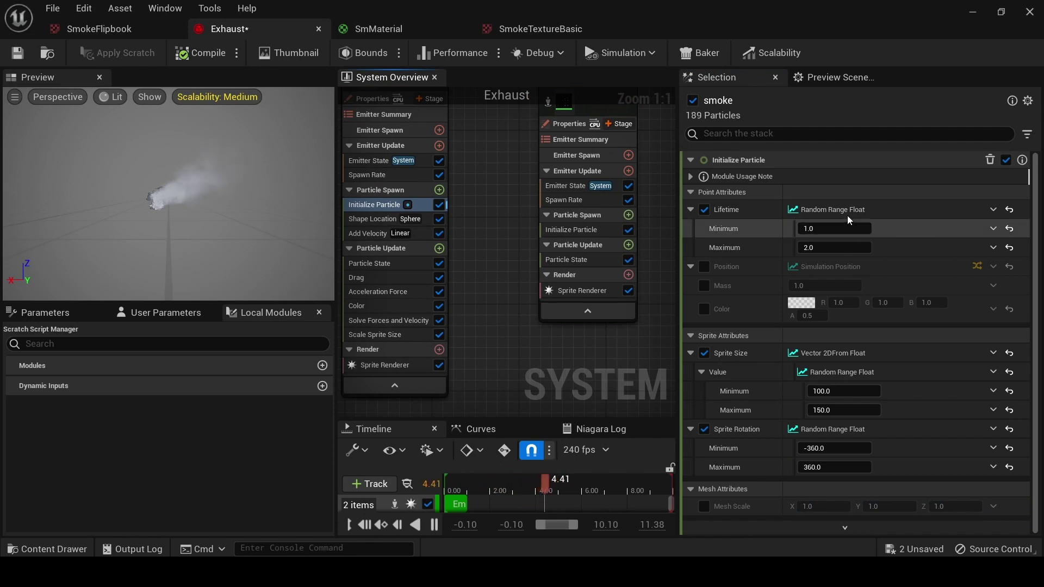
left_click(599, 230)
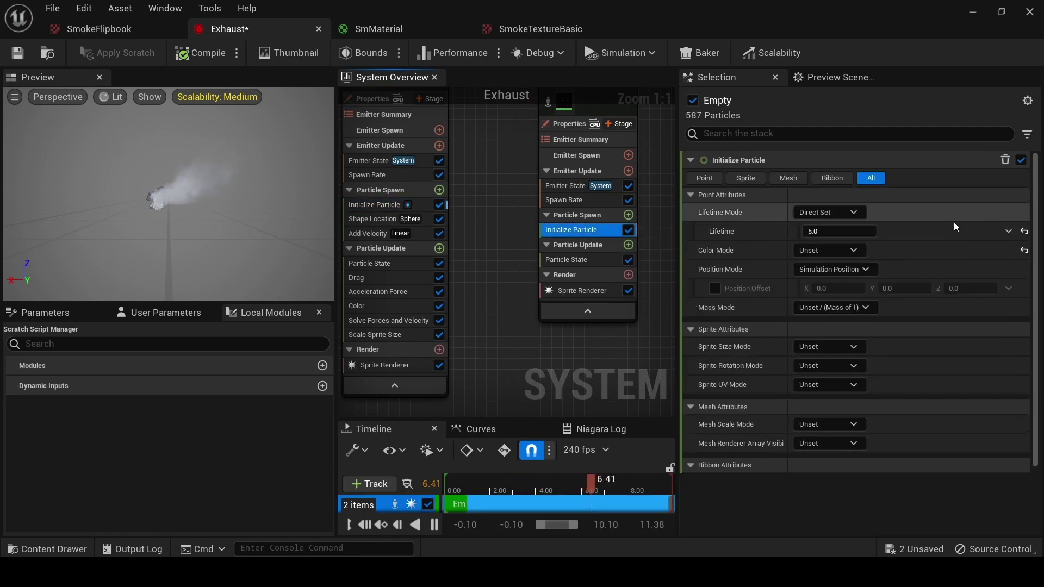
left_click(851, 212)
left_click(848, 247)
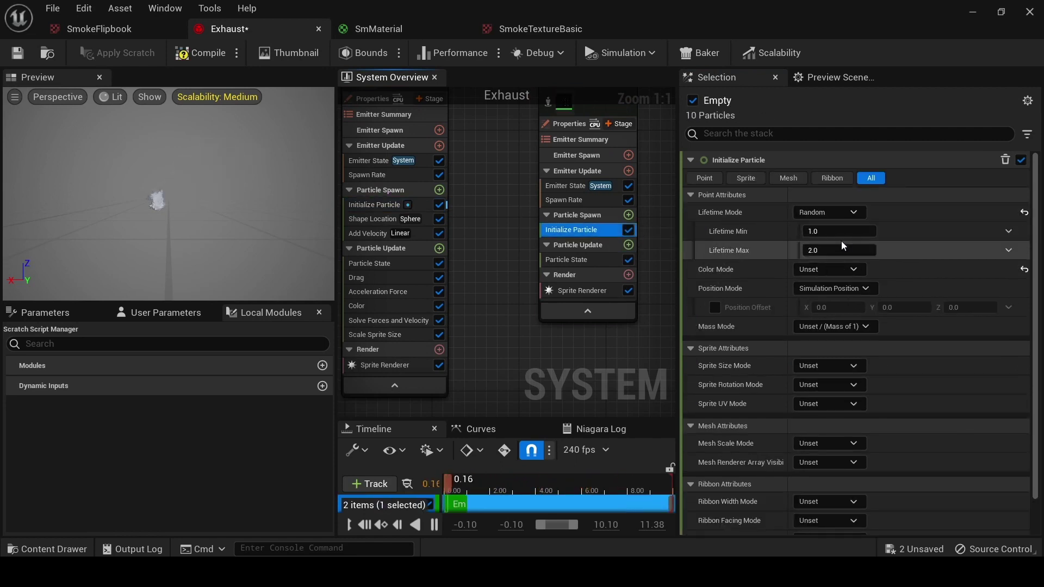
left_click(1009, 231)
left_click(784, 387)
left_click(859, 269)
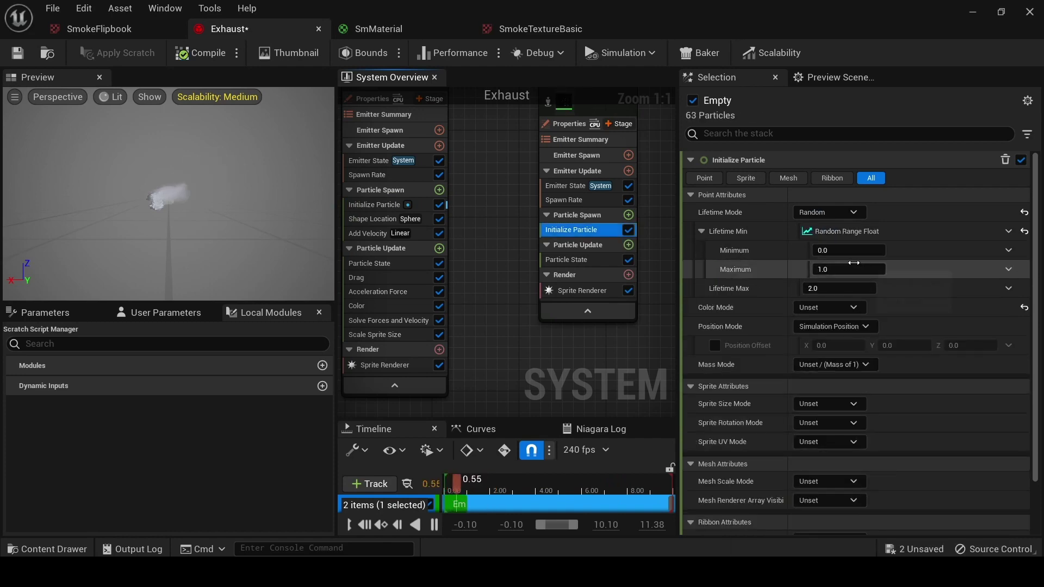
type("2")
key("Return")
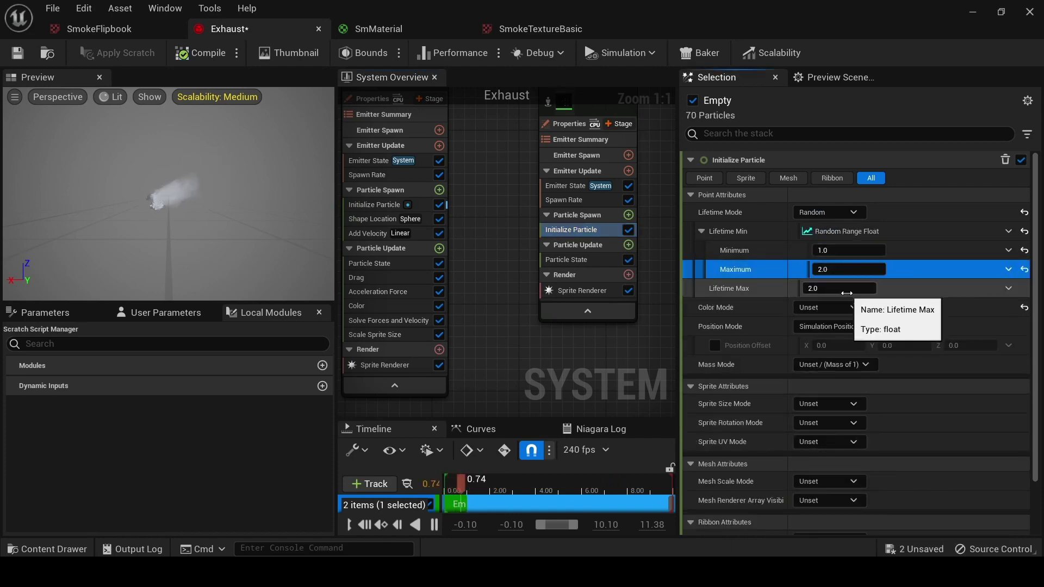
Set the Empty emitter's Sprite Size Mode to Non-Uniform and drive Sprite Size with Multiply Vector 2D by Float
scroll(883, 292, "down", 1)
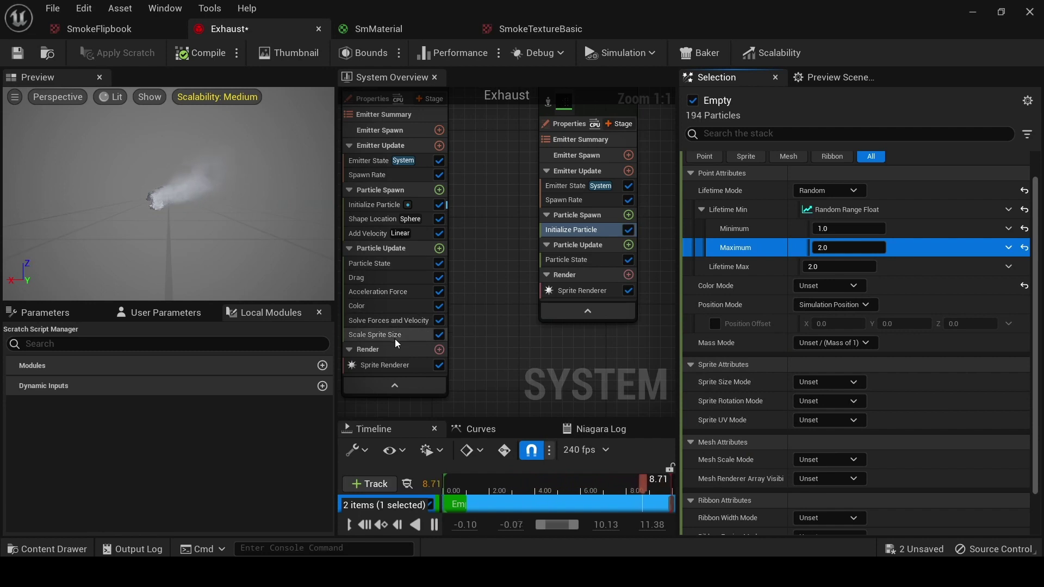
right_click_drag(491, 351, 507, 342)
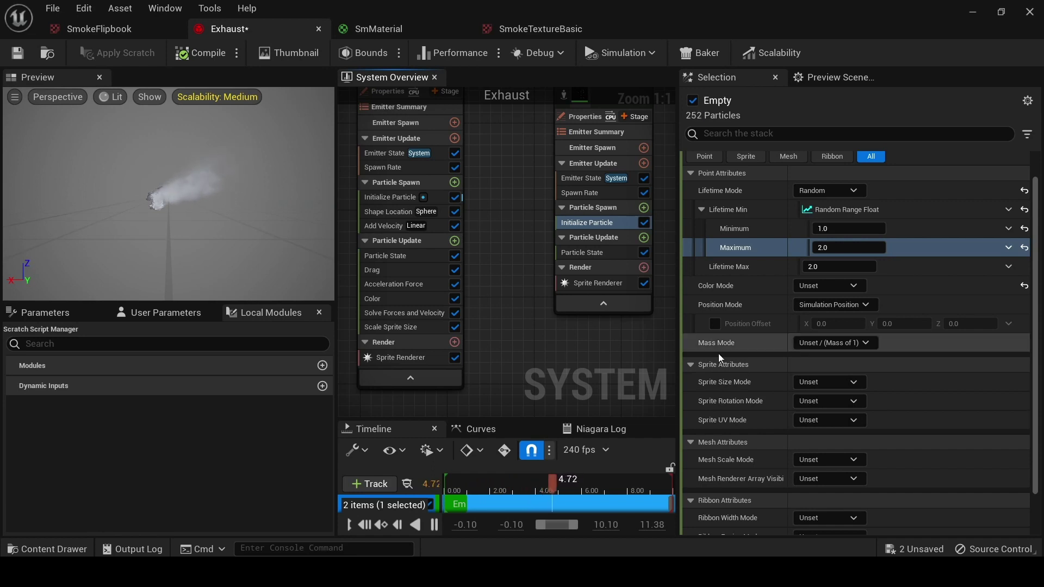
left_click(813, 382)
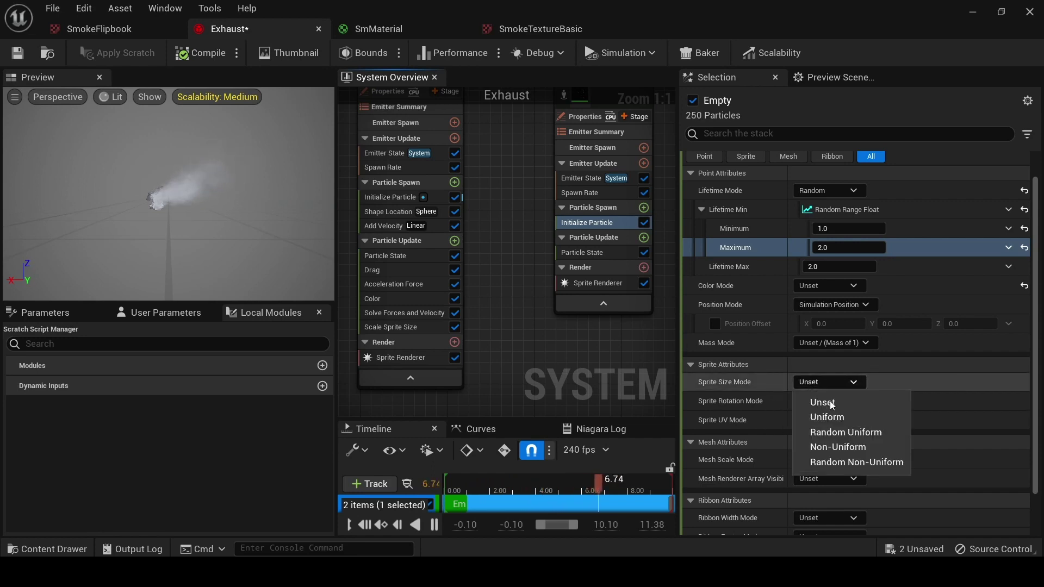
left_click(859, 449)
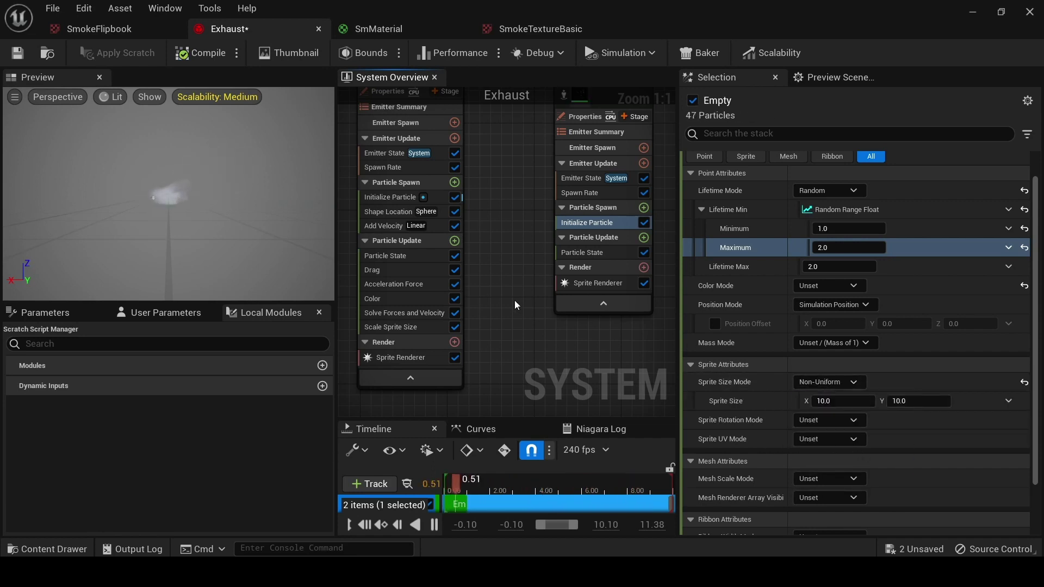
left_click(1009, 402)
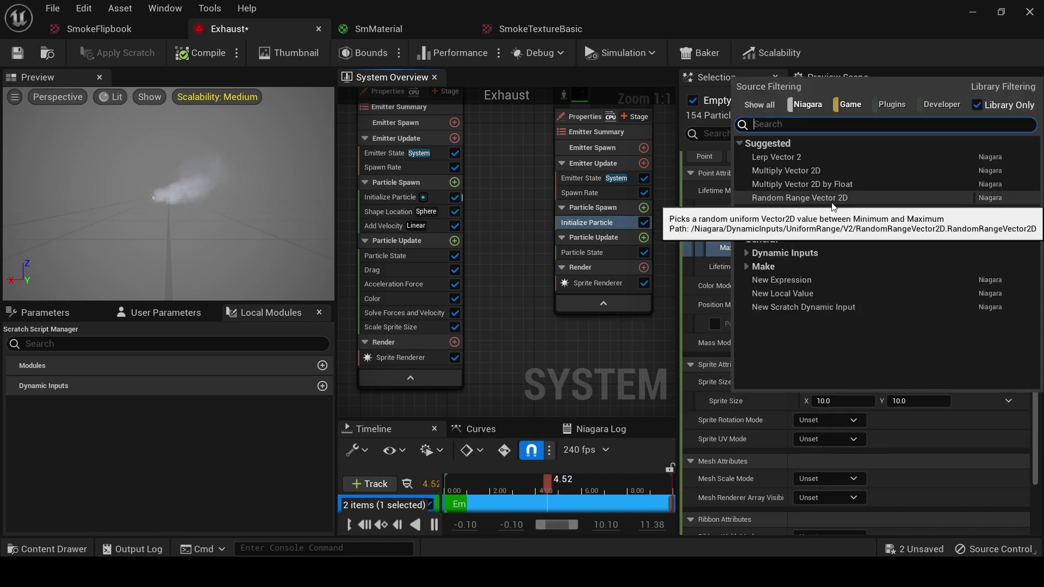
left_click(808, 185)
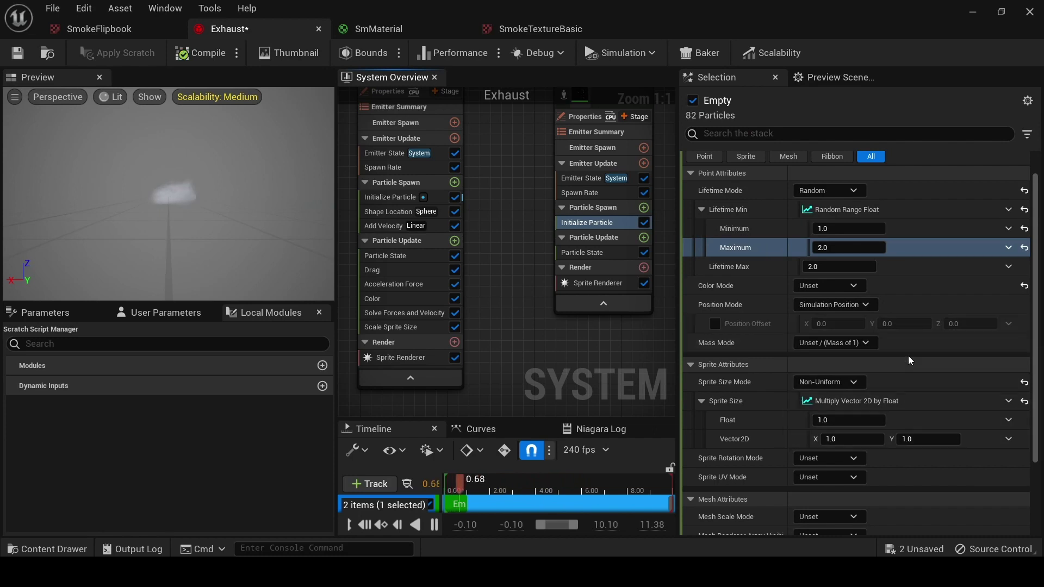
Make the Float of the Empty emitter's Sprite Size a Random Range Float with a Minimum of 100 and a Maximum of 150
left_click(1008, 421)
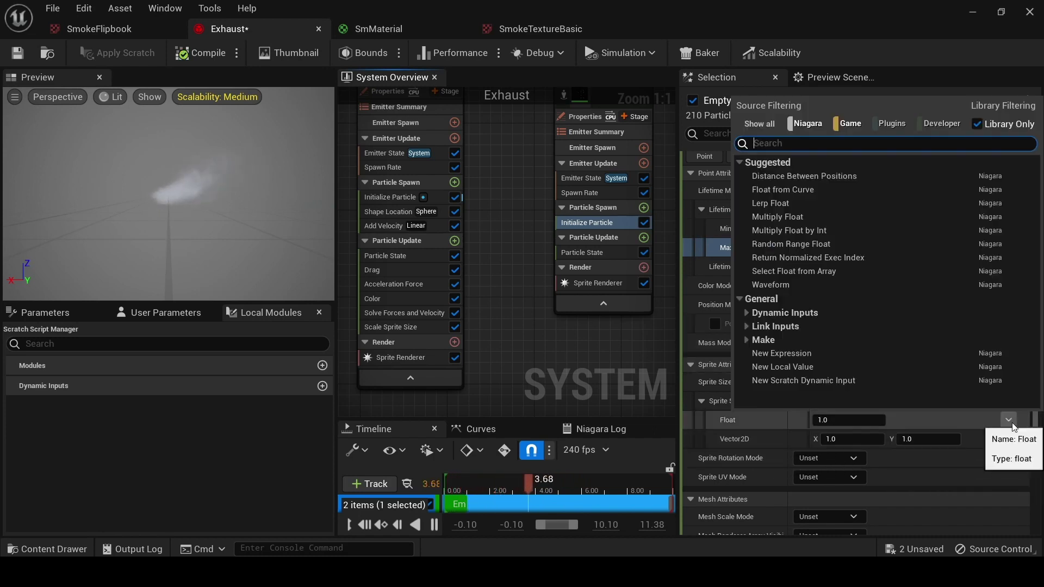
left_click(798, 243)
scroll(934, 455, "down", 1)
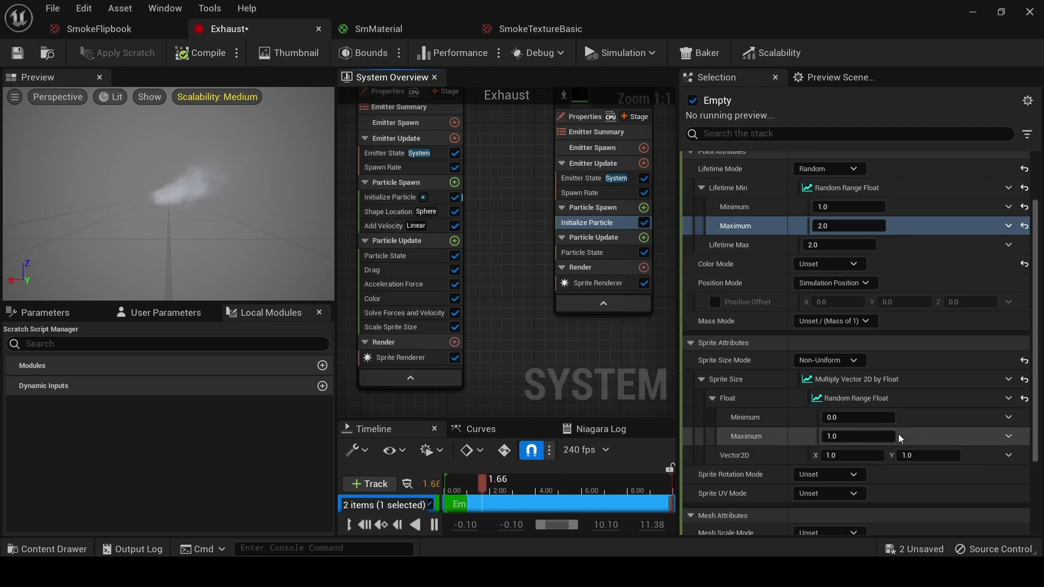
left_click(868, 418)
type("100")
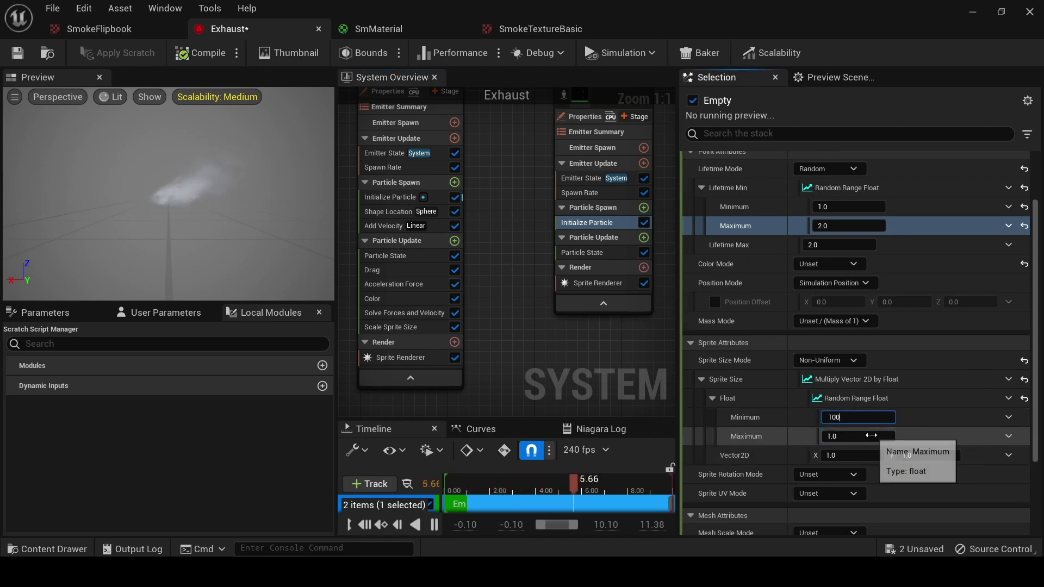
left_click(871, 435)
type("150")
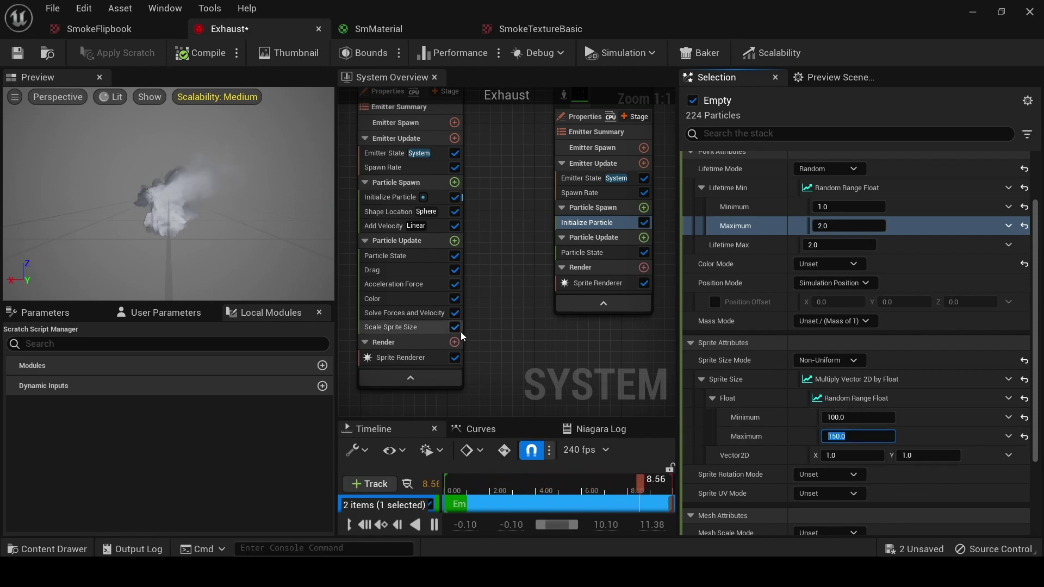
Set the Empty emitter's Sprite Rotation Mode to Direct Angle (Degrees) and make the Sprite Rotation Angle a Random Range Float
left_click(390, 196)
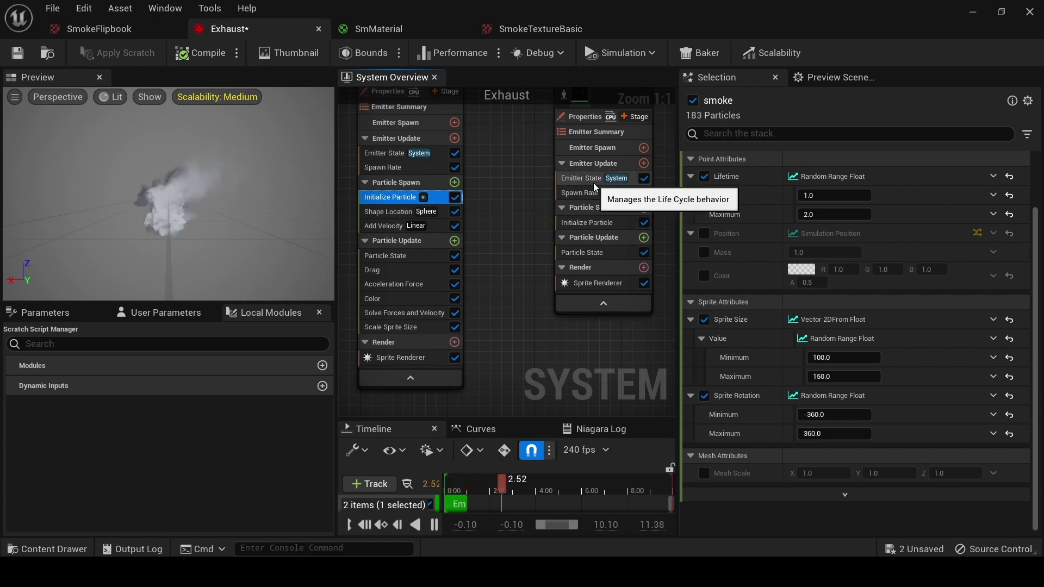
left_click(588, 222)
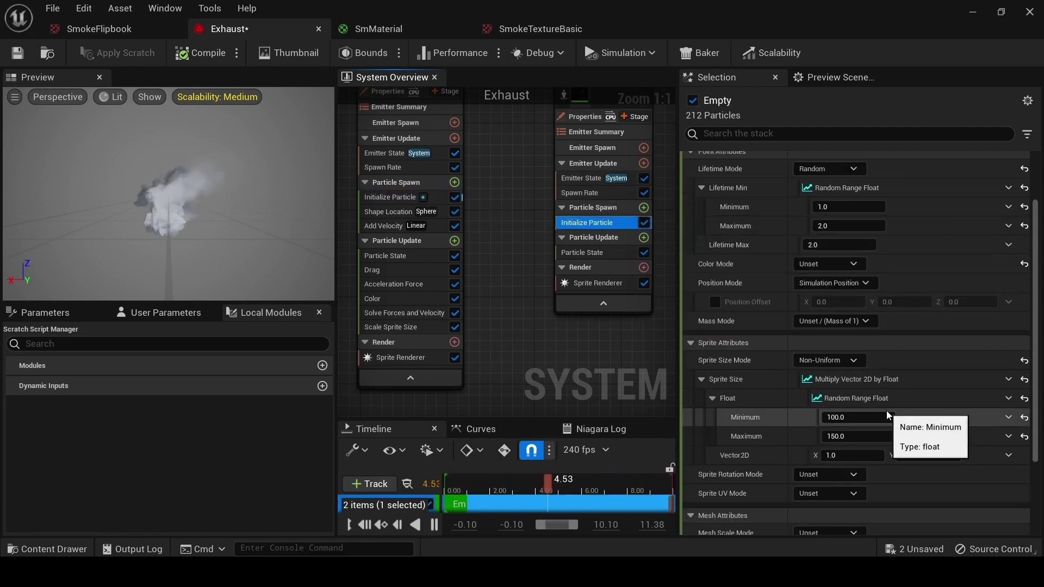
left_click(840, 475)
left_click(855, 525)
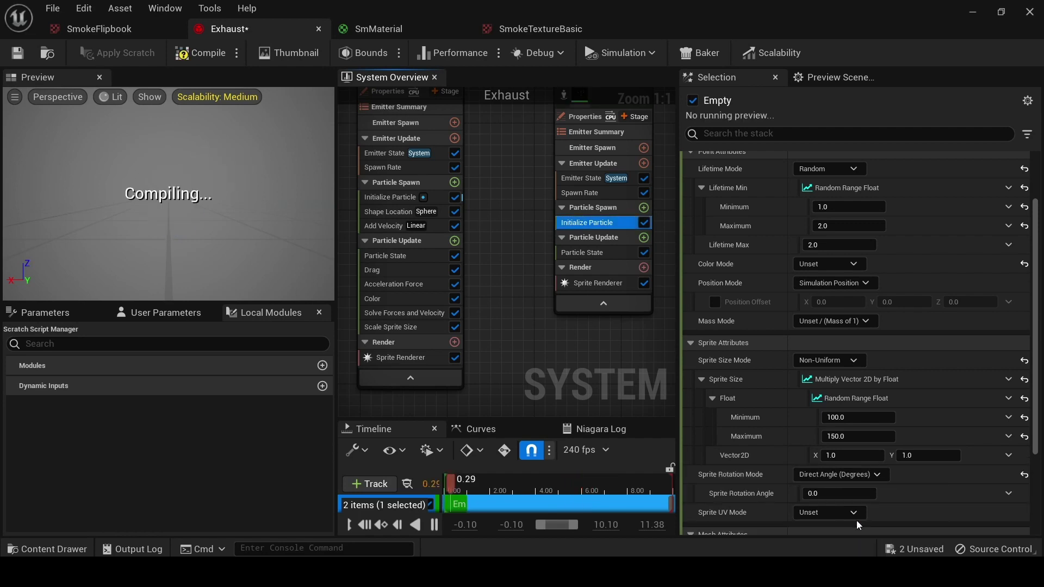
left_click(1009, 494)
left_click(785, 321)
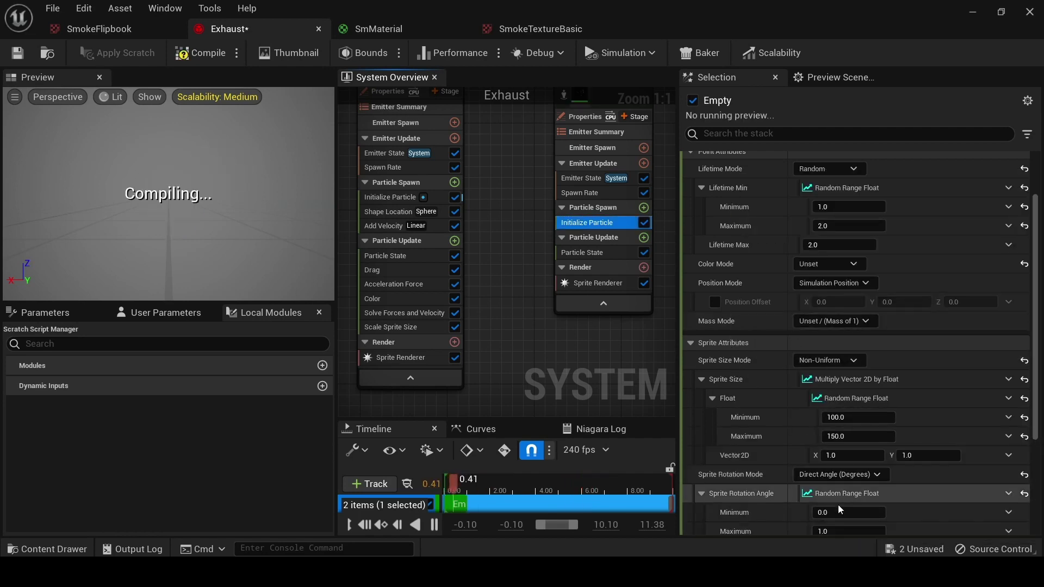
Set the Empty emitter's Sprite Rotation Angle random range to a Minimum of -360 and a Maximum of 360
scroll(841, 509, "down", 2)
left_click(847, 471)
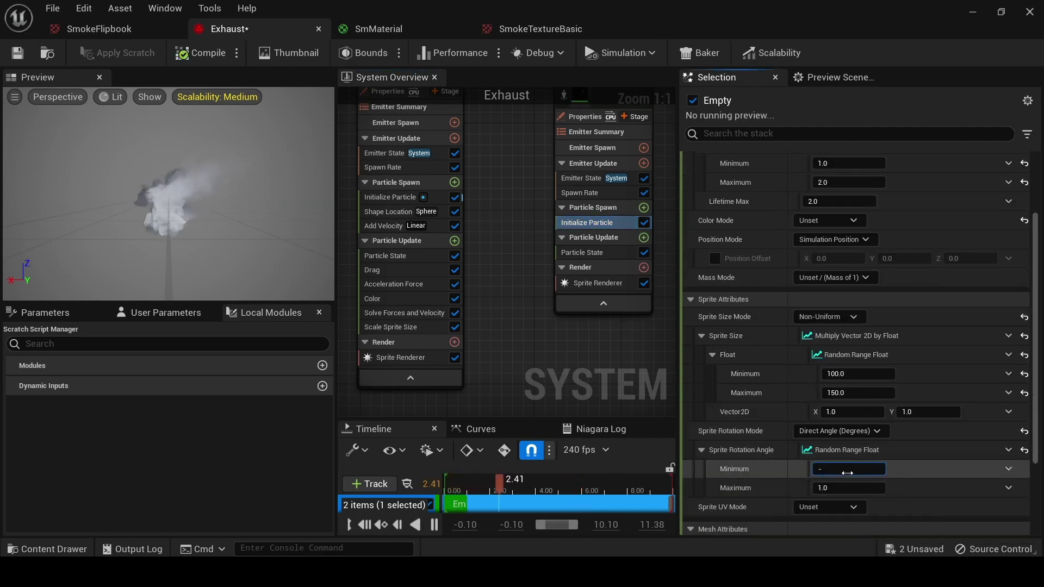
type("-360")
left_click(845, 488)
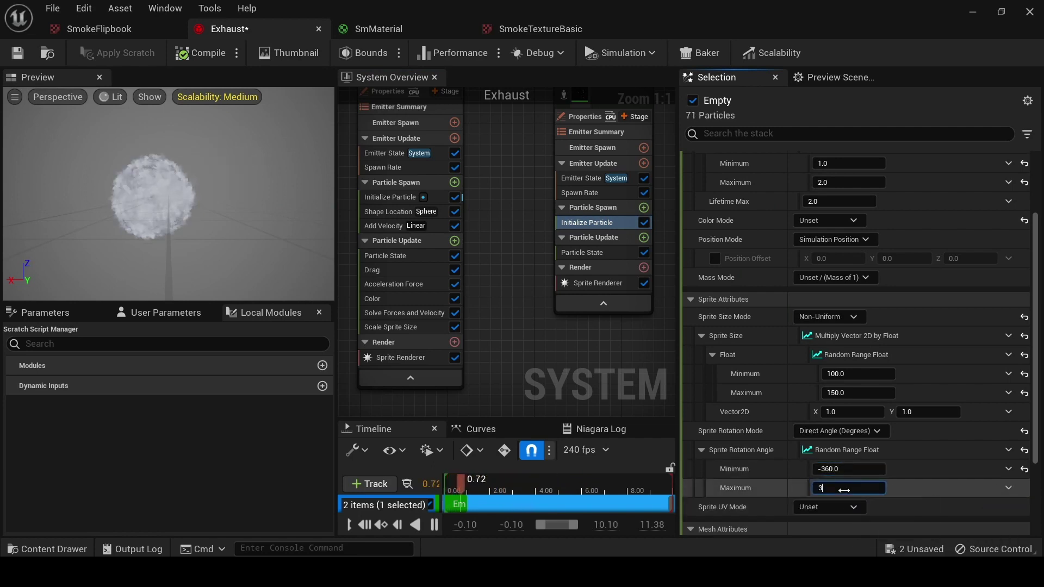
type("360")
key("Return")
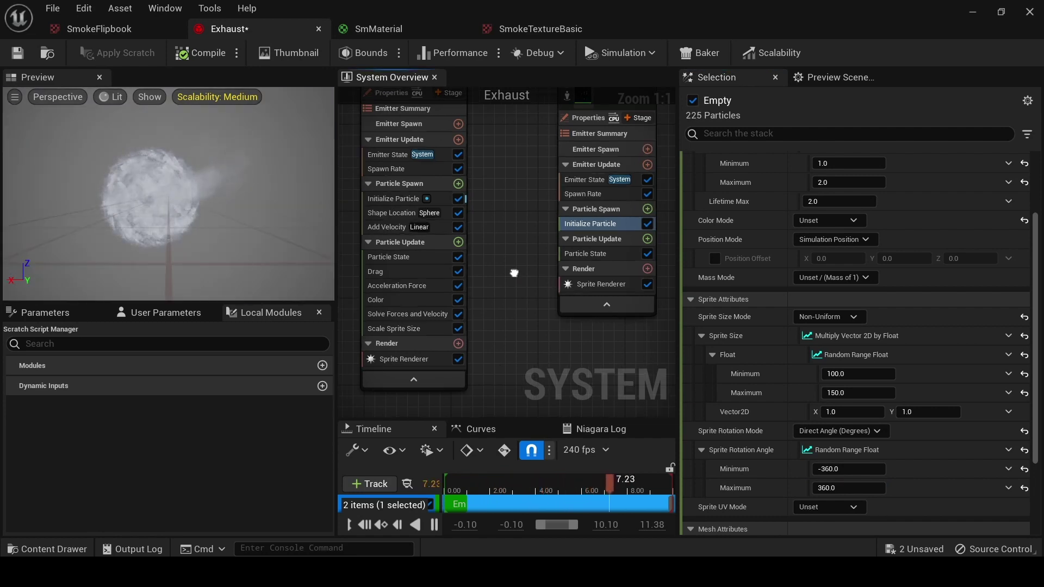
Add a Shape Location module to the Empty emitter's Particle Spawn group, as in the smoke emitter
left_click(414, 212)
mouse_move(533, 335)
right_mouse_down()
mouse_move(524, 330)
mouse_move(525, 340)
right_mouse_up()
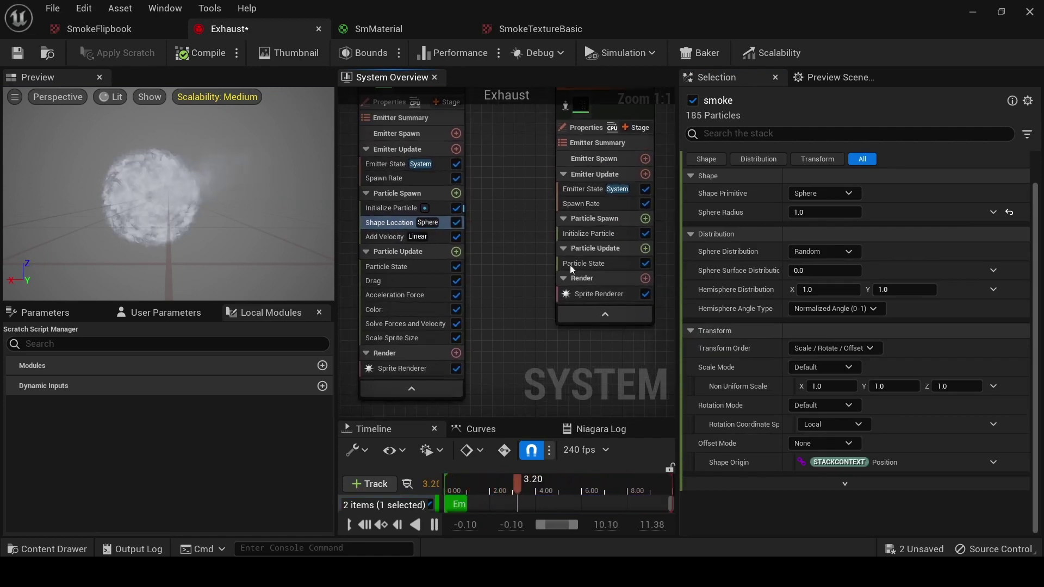
left_click(646, 218)
type("sha")
left_click(396, 318)
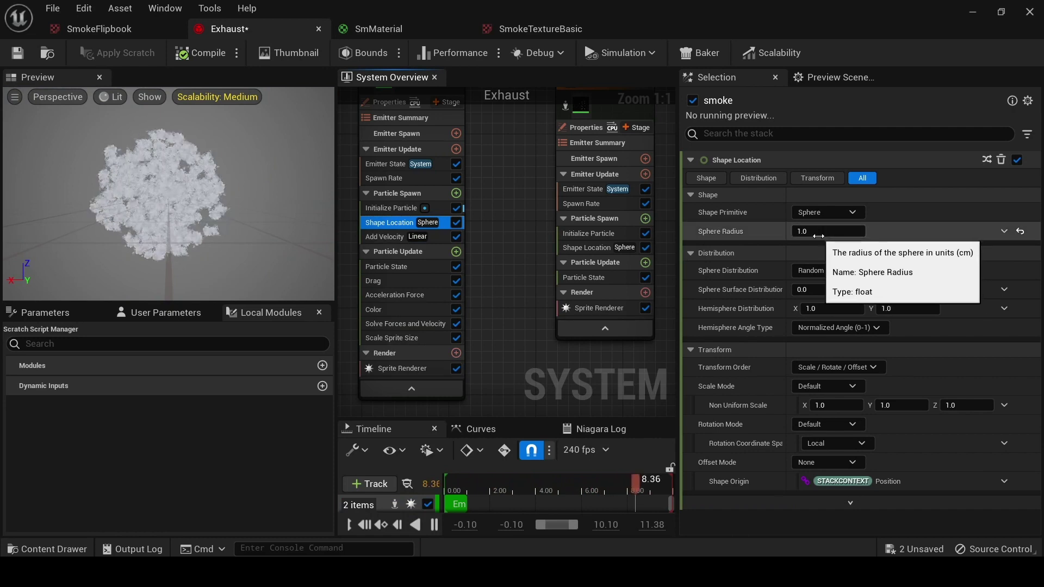
Set the Sphere Radius of the Empty emitter's Shape Location module to 1.0
left_click(589, 248)
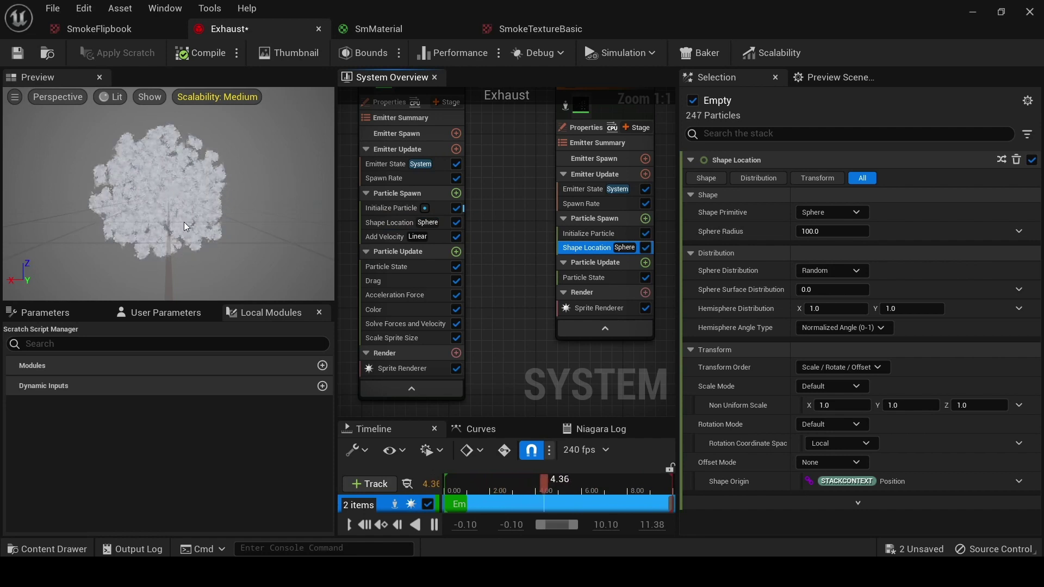
left_click(833, 232)
type("1")
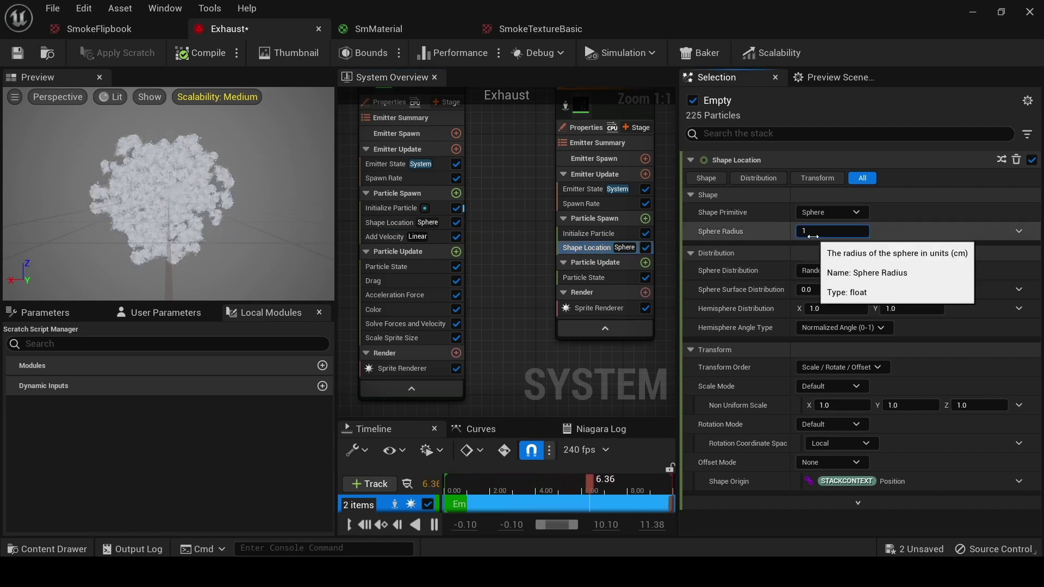
key("Return")
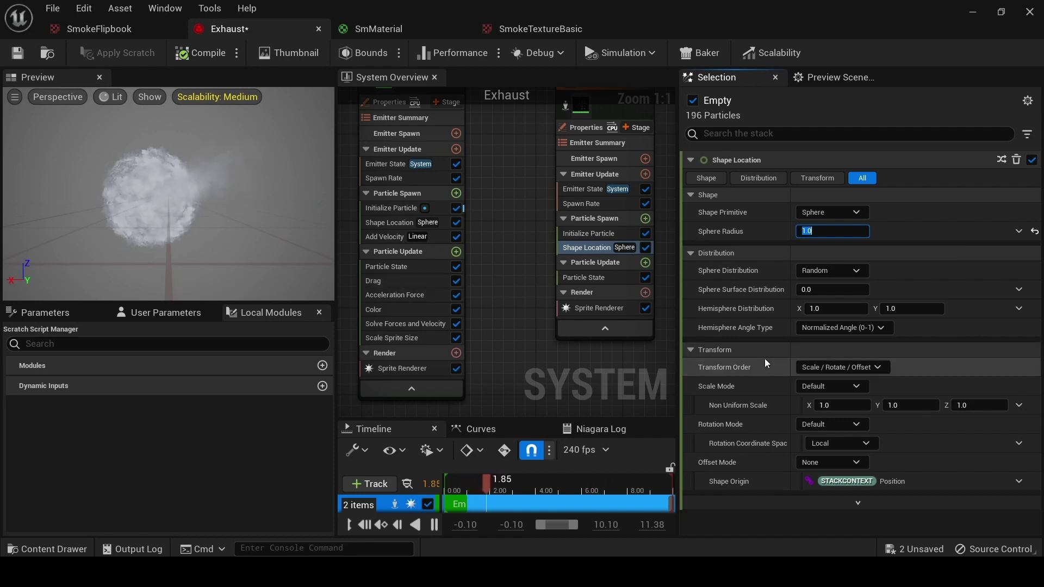
Move the Empty emitter node closer to the smoke emitter node, aligning their stacks for comparison
left_click(405, 226)
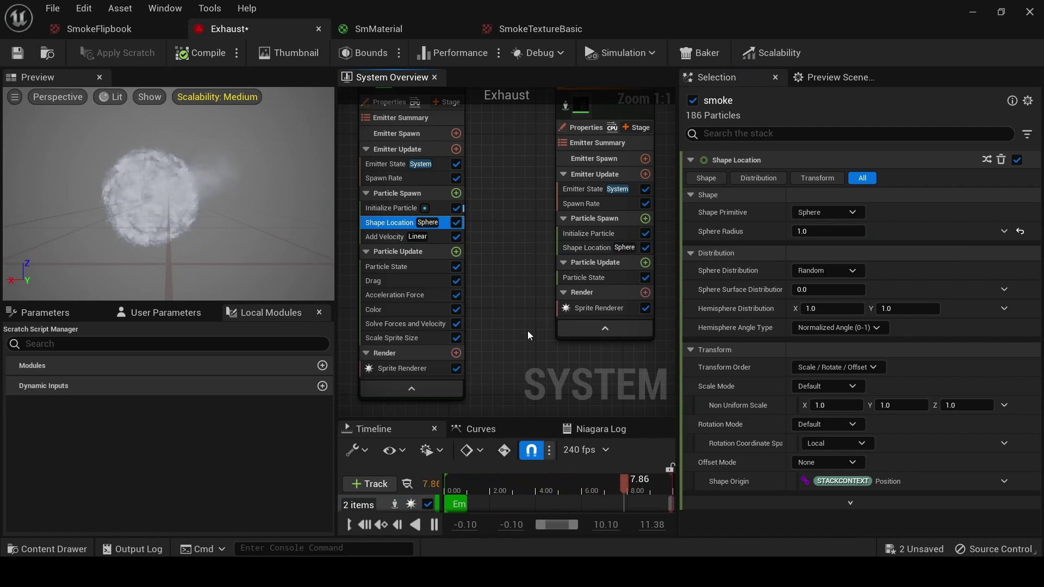
right_click_drag(527, 331, 539, 288)
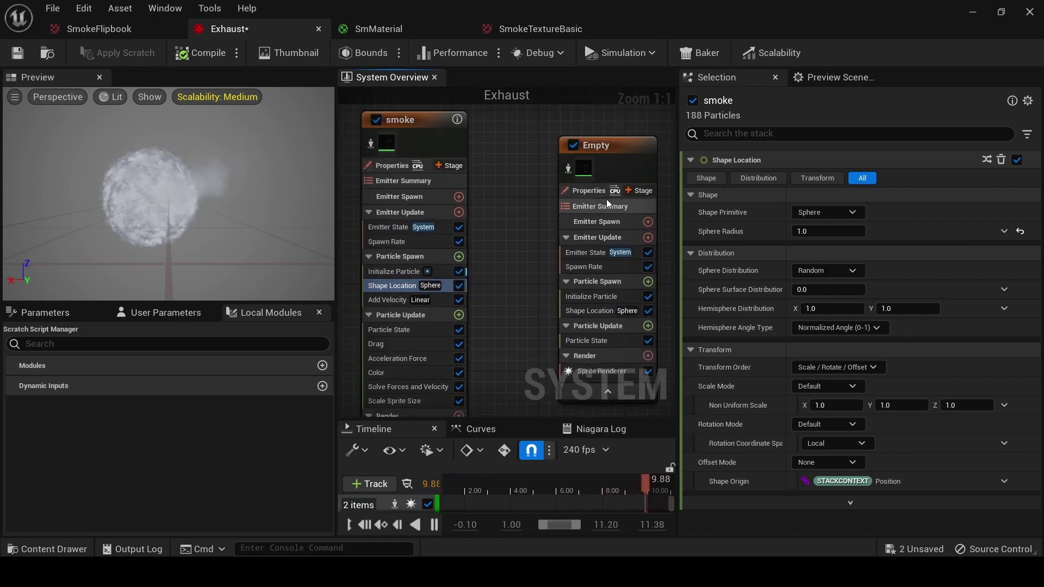
left_click(604, 148)
left_click_drag(604, 148, 564, 123)
right_click_drag(512, 236, 539, 220)
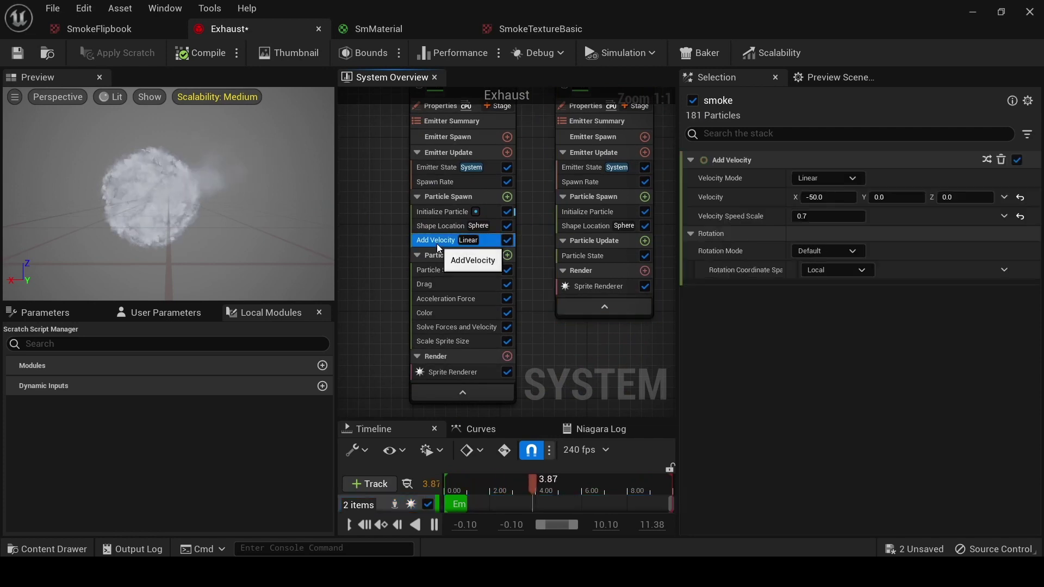
Add an Add Velocity module to the Empty emitter's Particle Spawn and resolve its unmet dependency with Solve Forces and Velocity
left_click(436, 243)
right_click_drag(543, 248, 483, 256)
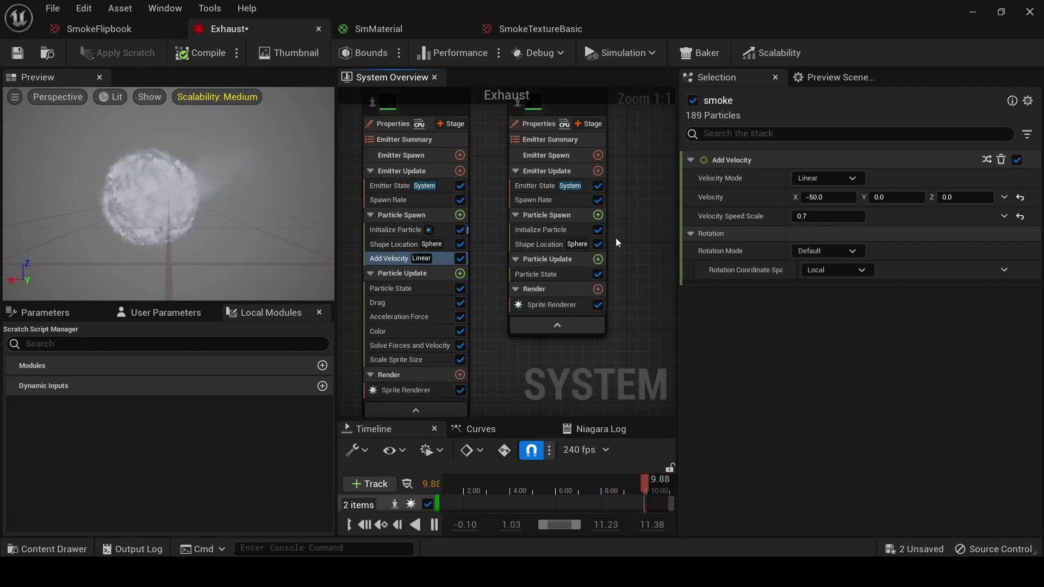
left_click(599, 215)
type("a")
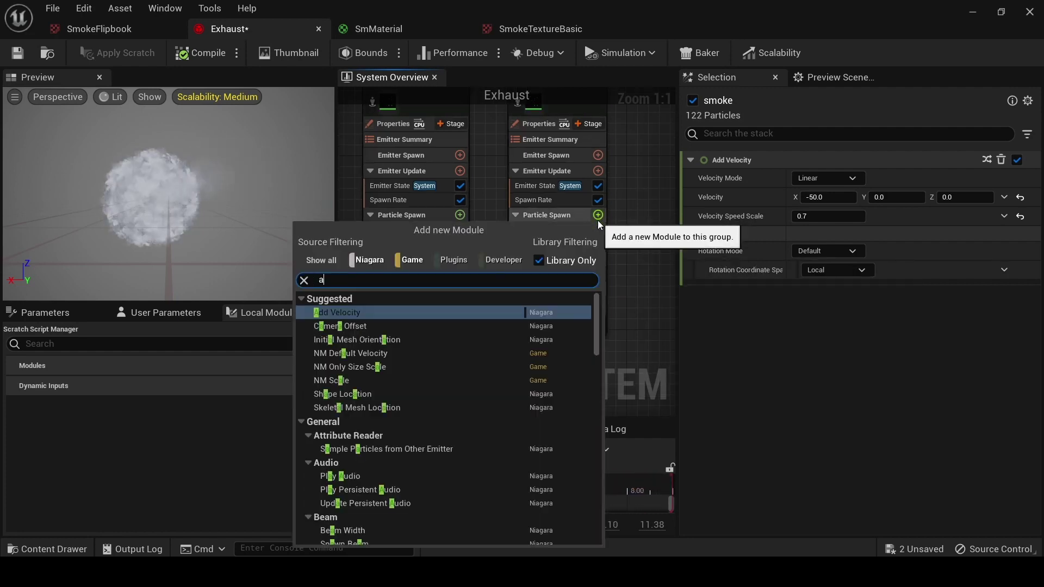
type("dd")
left_click(390, 313)
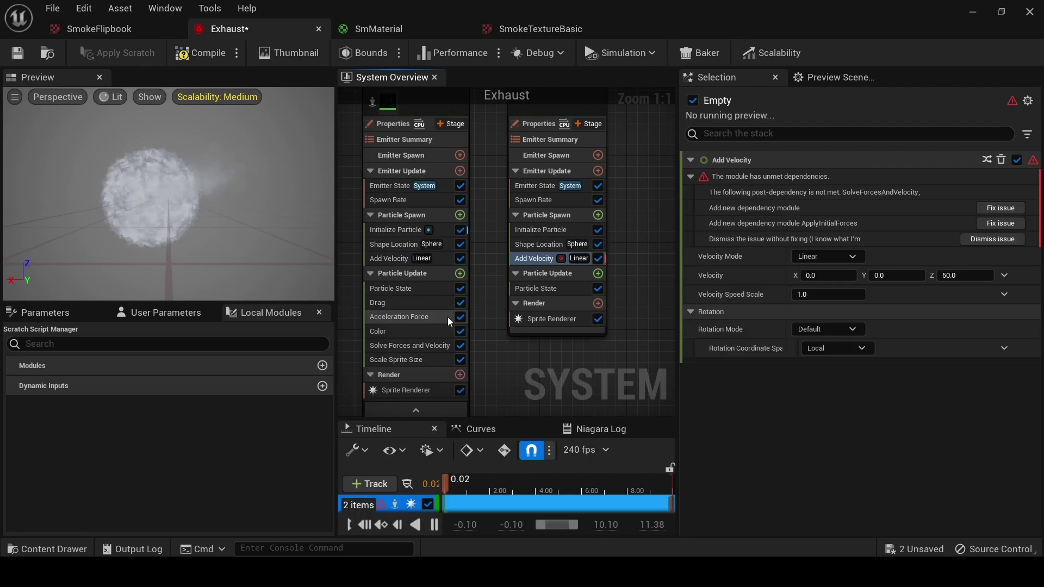
left_click(985, 213)
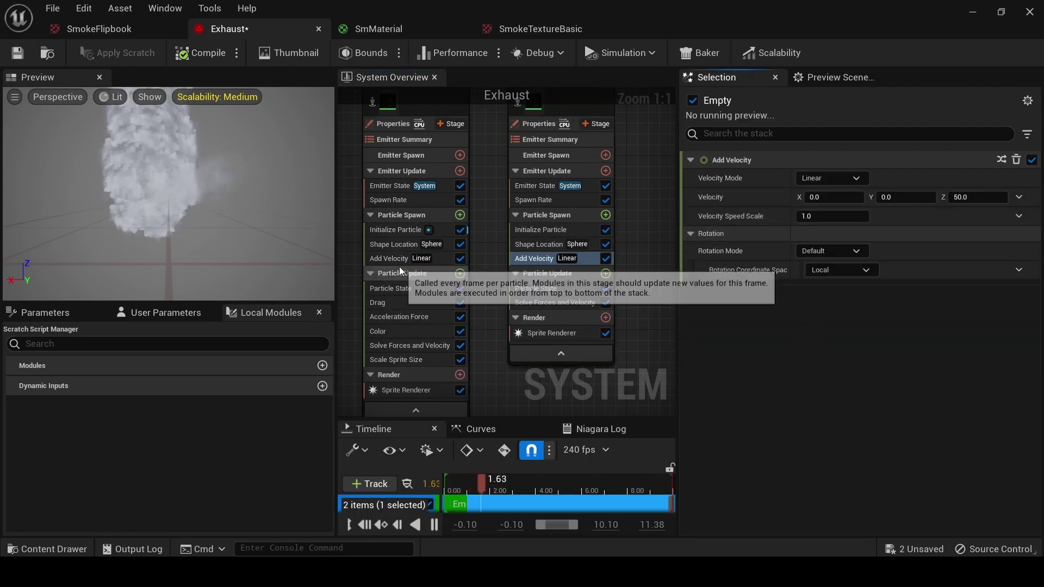
Set the Empty emitter's Add Velocity vector to X -50, Y 0 and Z 0, matching the smoke emitter
left_click(423, 260)
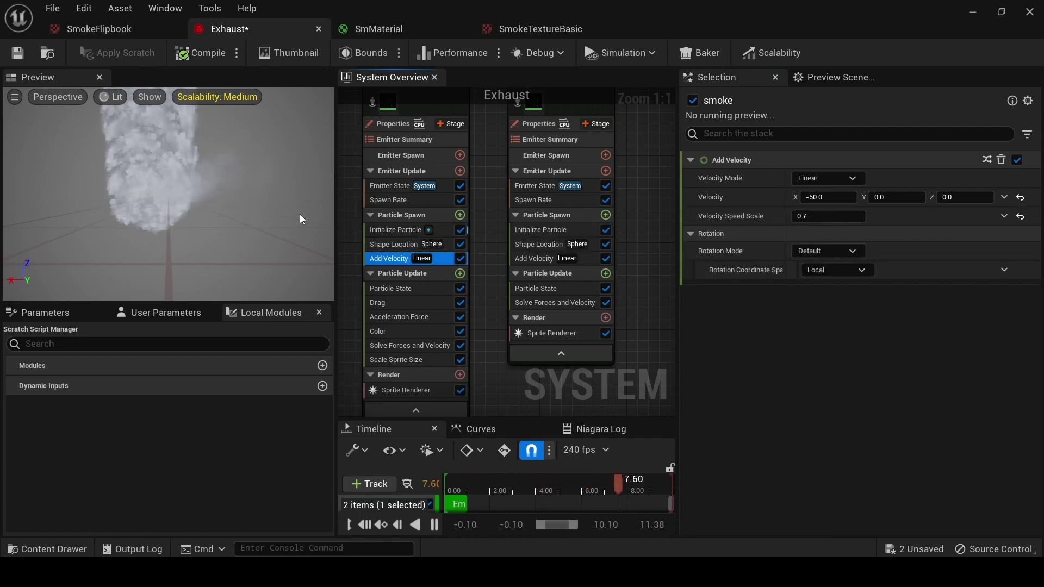
left_click(533, 260)
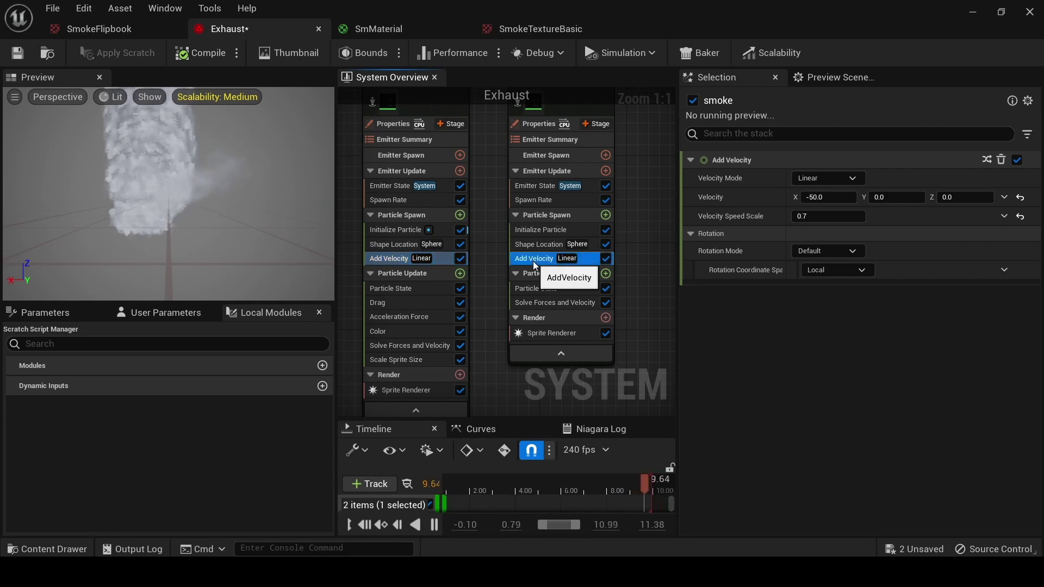
left_click(971, 198)
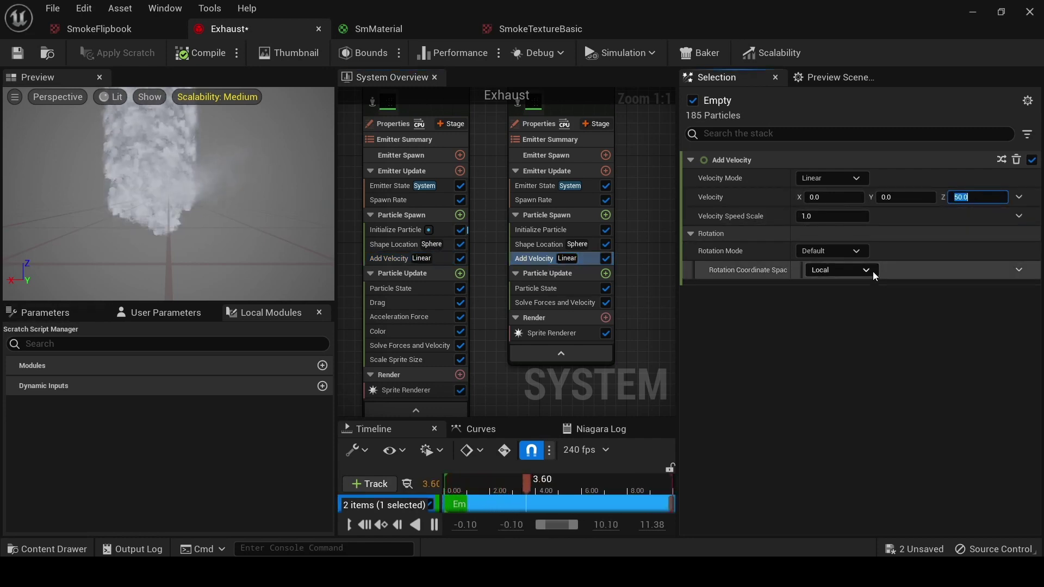
type("0")
key("Return")
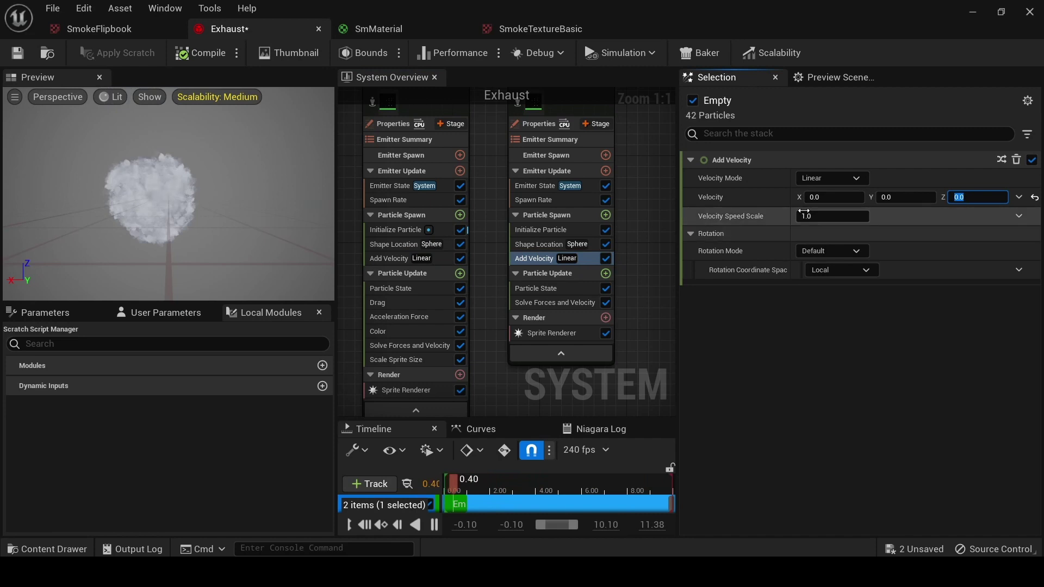
left_click(848, 198)
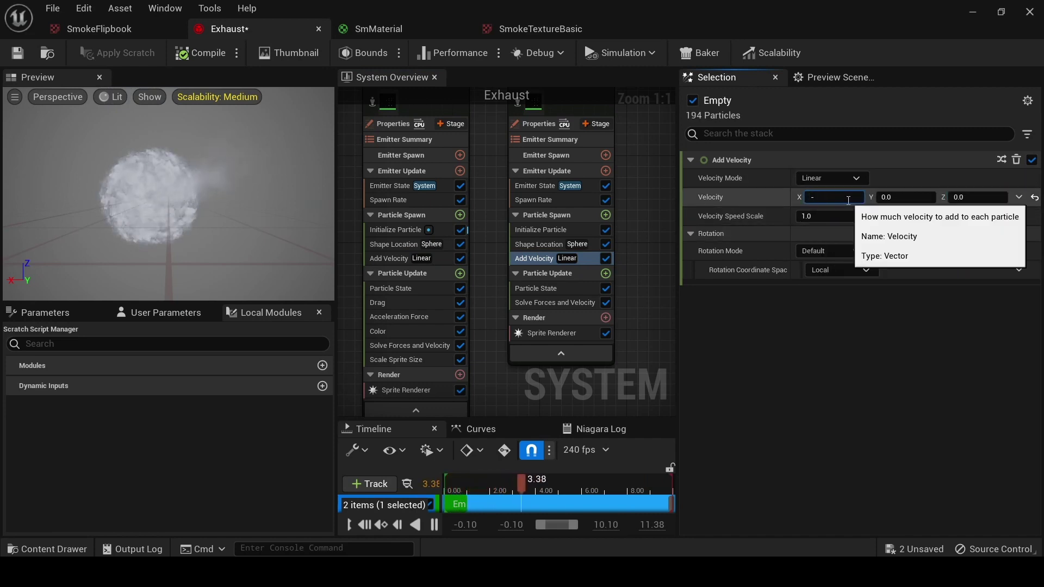
type("-50")
key("Return")
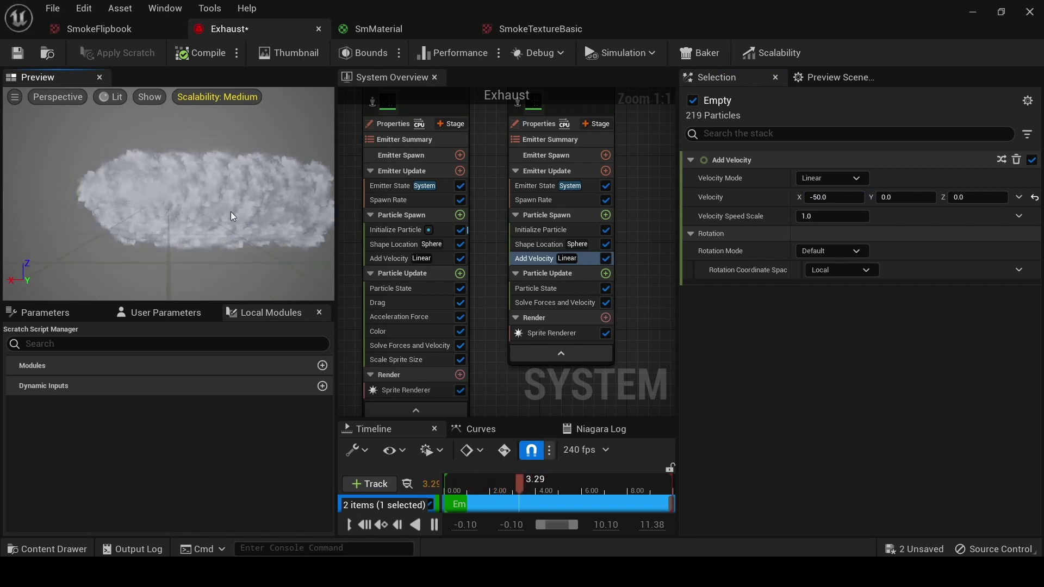
Set the Velocity Speed Scale of the Empty emitter's Add Velocity module to 0.7, as in the smoke emitter
left_click(410, 260)
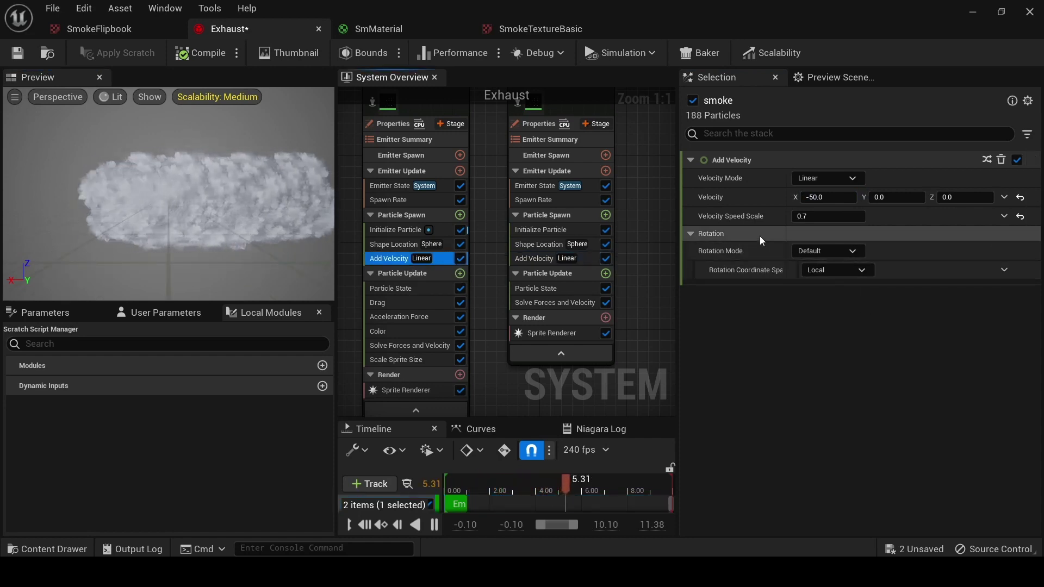
left_click(552, 260)
left_click(808, 217)
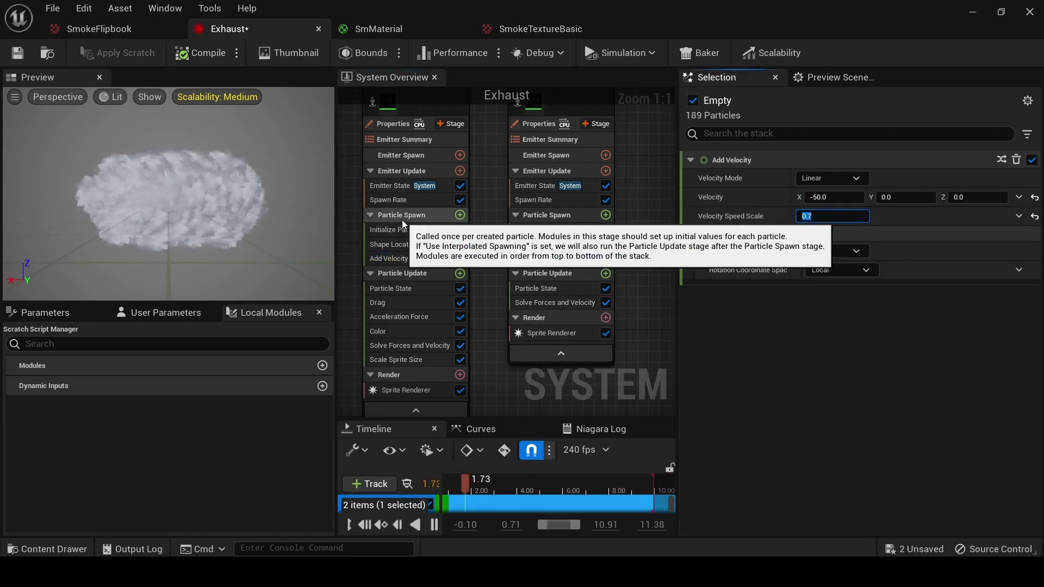
Compare both emitters' Particle State, then add a Drag module to the Empty emitter's Particle Update with Rotational Drag disabled
right_click_drag(493, 298, 502, 256)
left_click(410, 246)
left_click(560, 247)
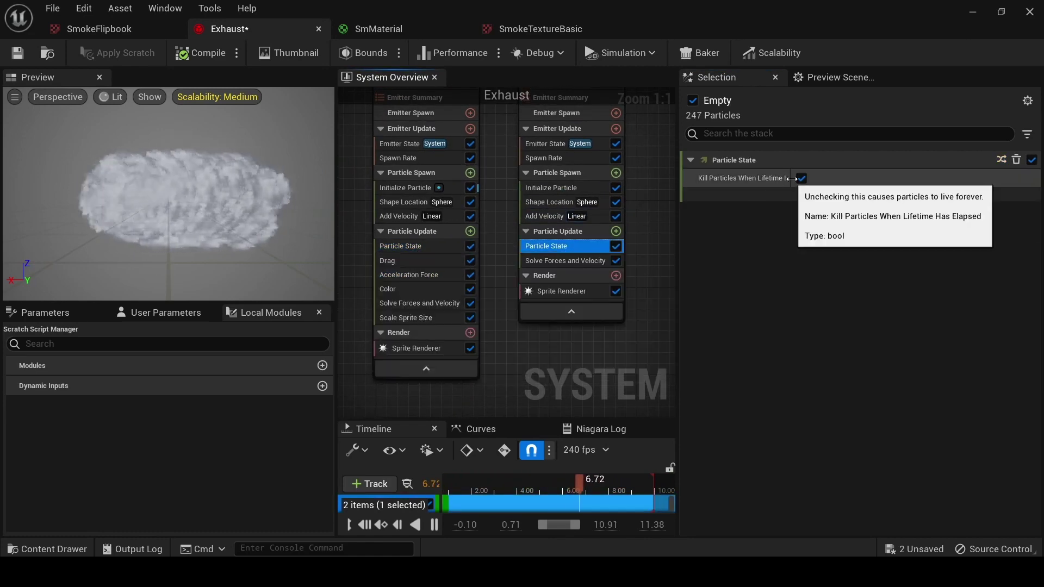
left_click(406, 262)
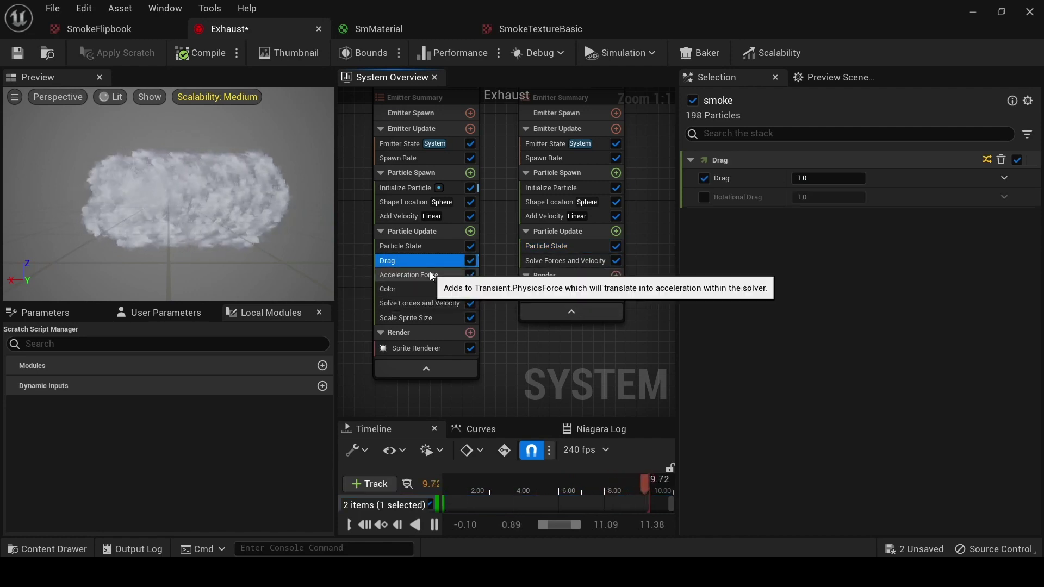
mouse_move(429, 269)
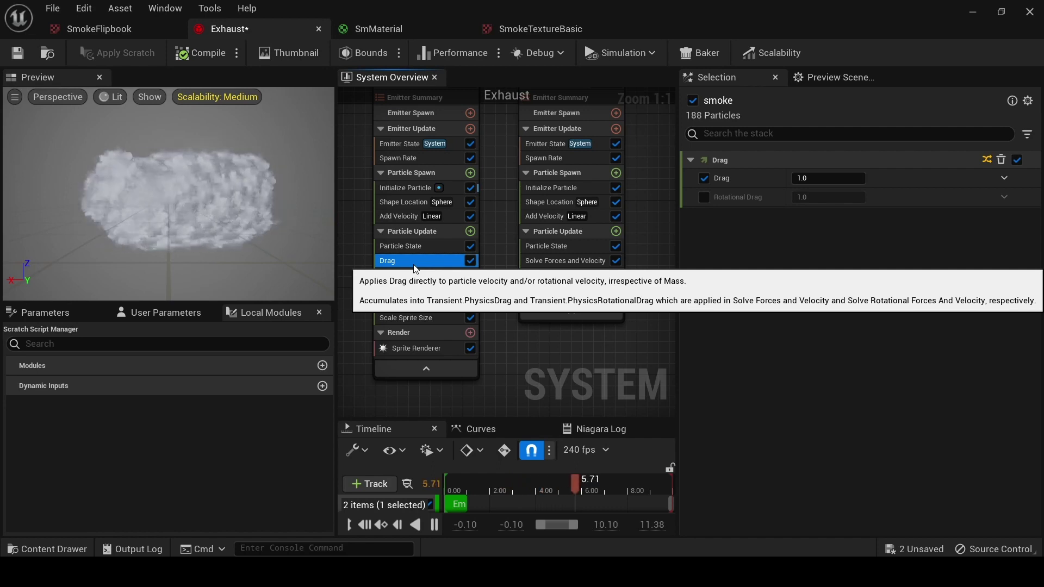
left_click(617, 232)
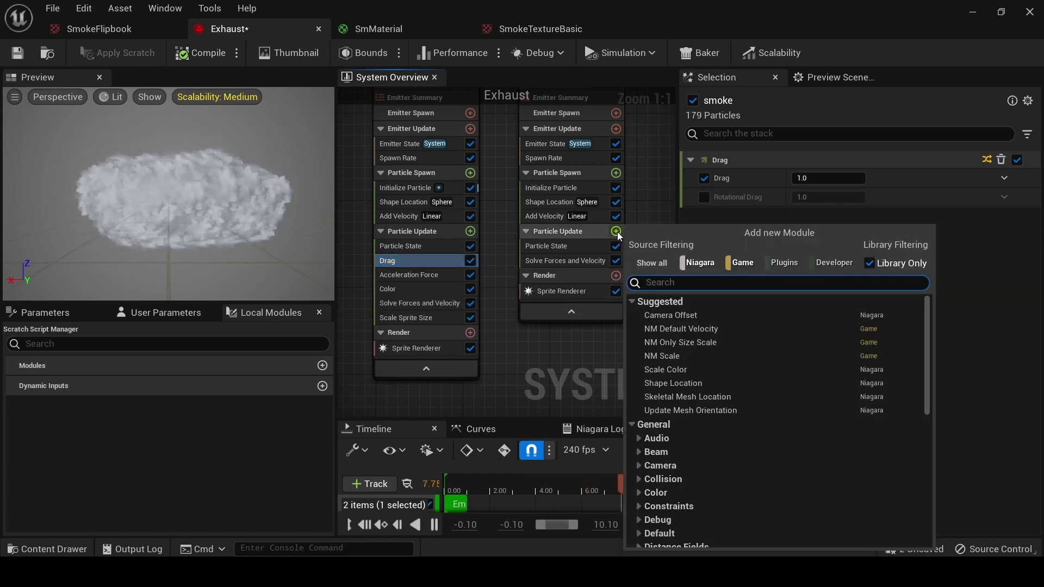
type("drah")
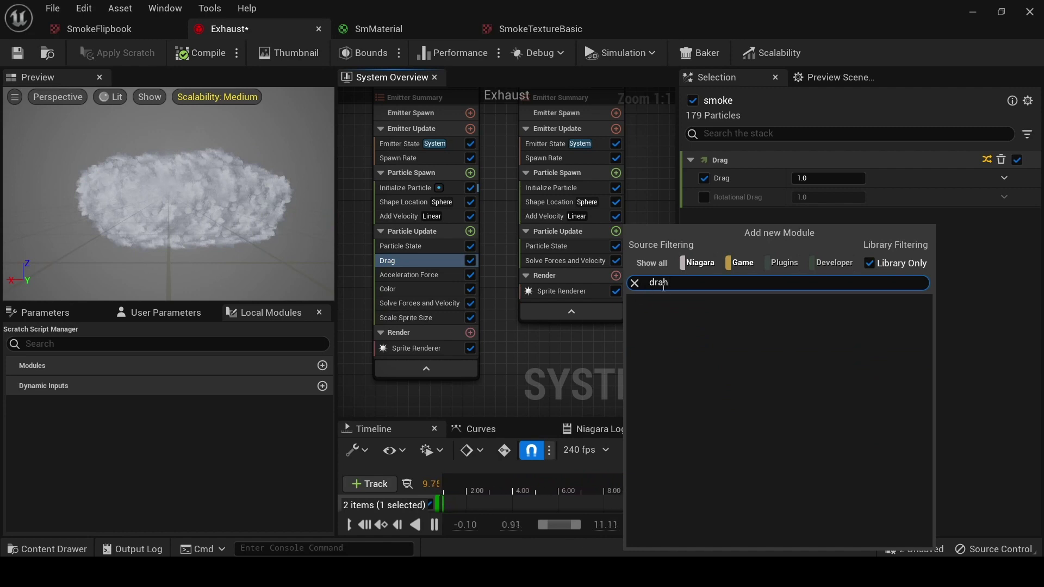
key("BackSpace")
left_click(659, 351)
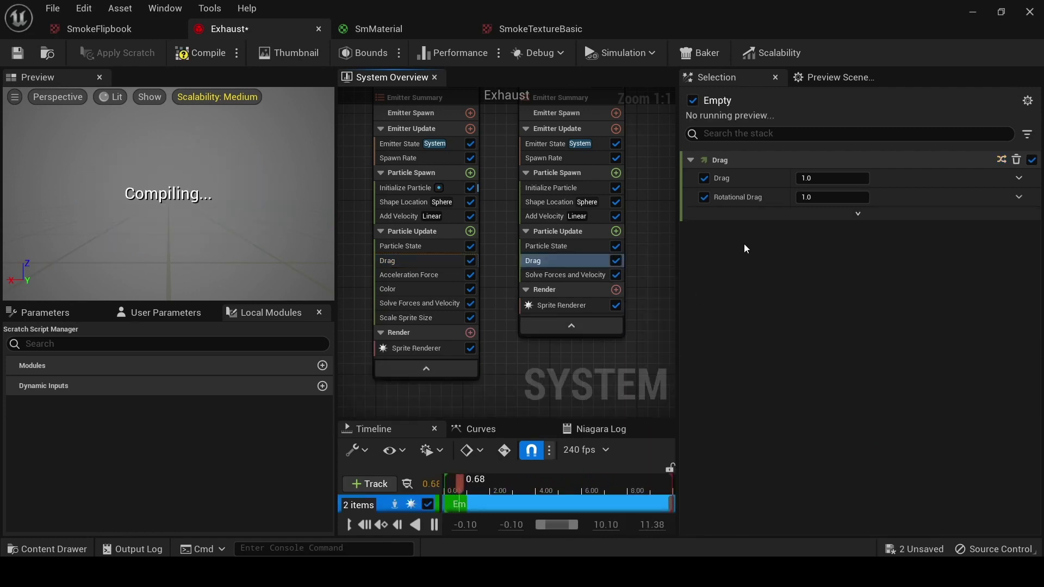
left_click(704, 197)
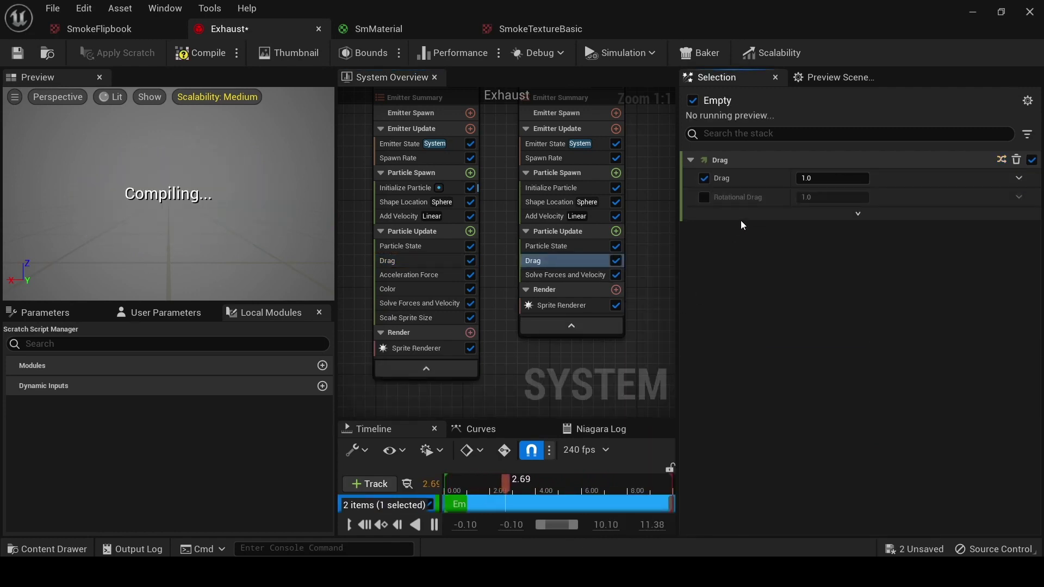
Examine the smoke emitter's Drag, Acceleration Force and Color modules, including the opacity stops at both ends of the color gradient
left_click(393, 263)
left_click(592, 259)
left_click(420, 276)
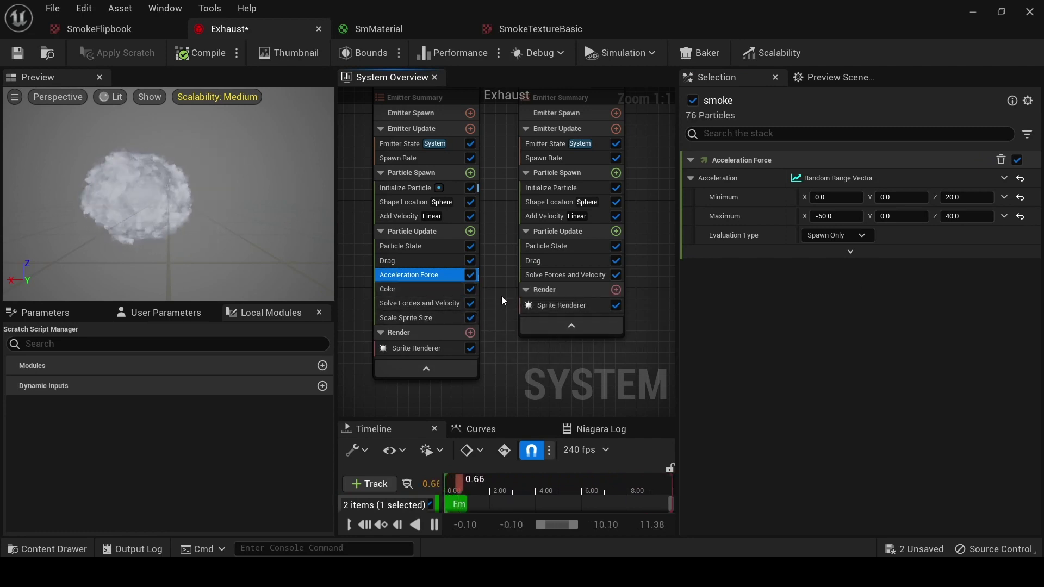
left_click(432, 303)
left_click(426, 291)
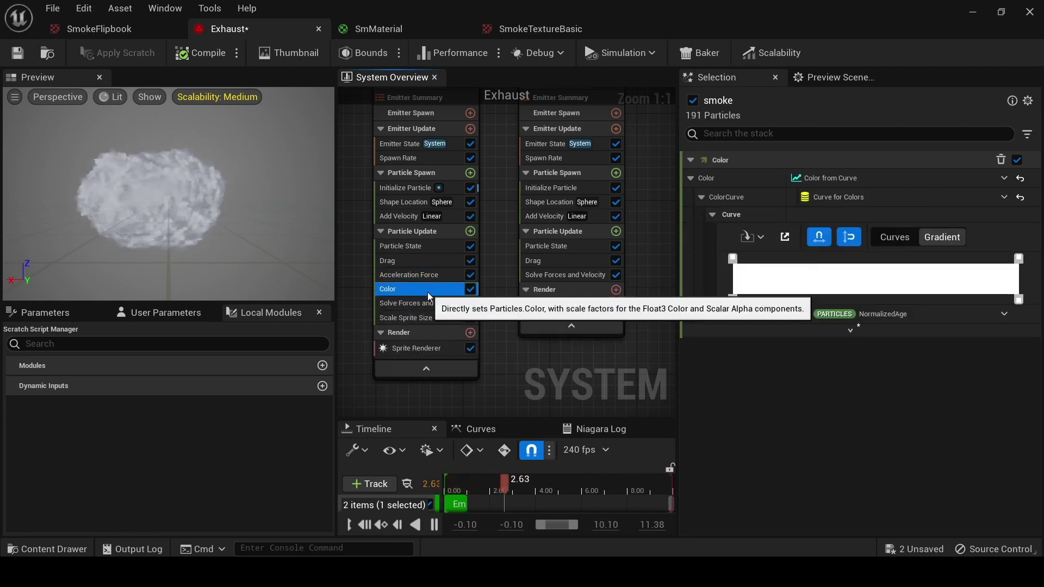
left_click(734, 300)
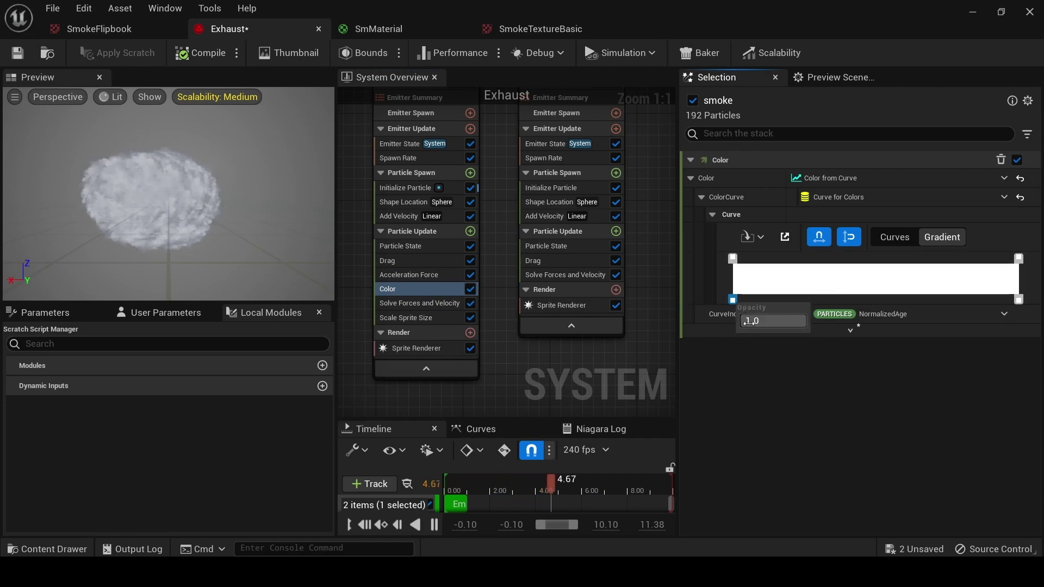
left_click(1022, 304)
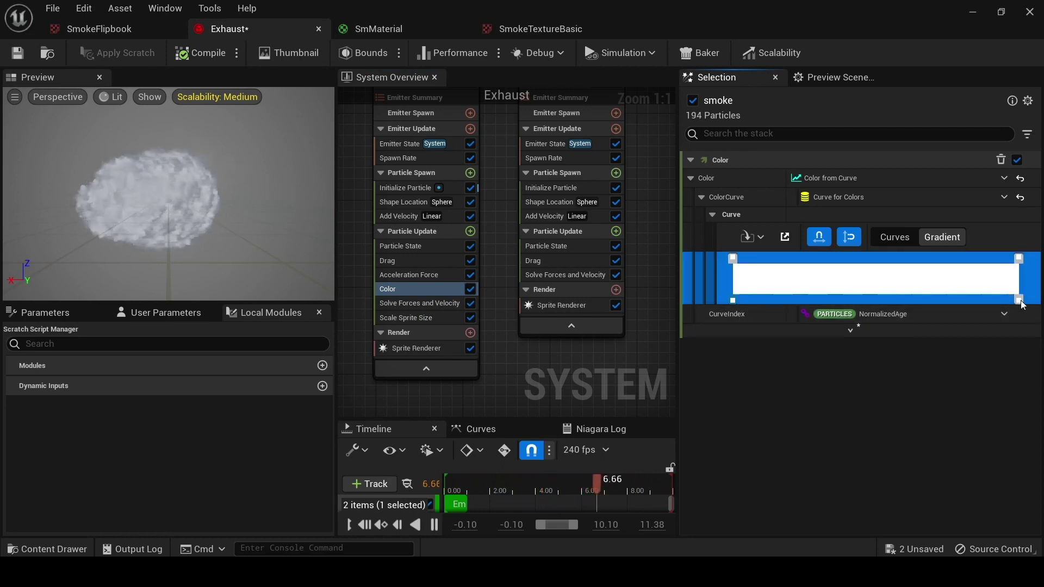
left_click(1020, 301)
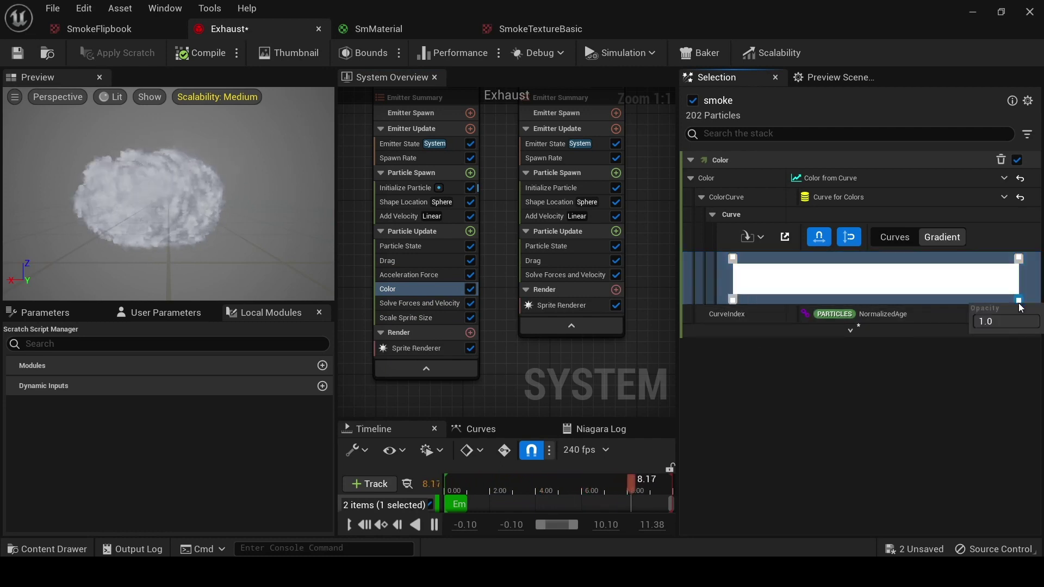
left_click(977, 362)
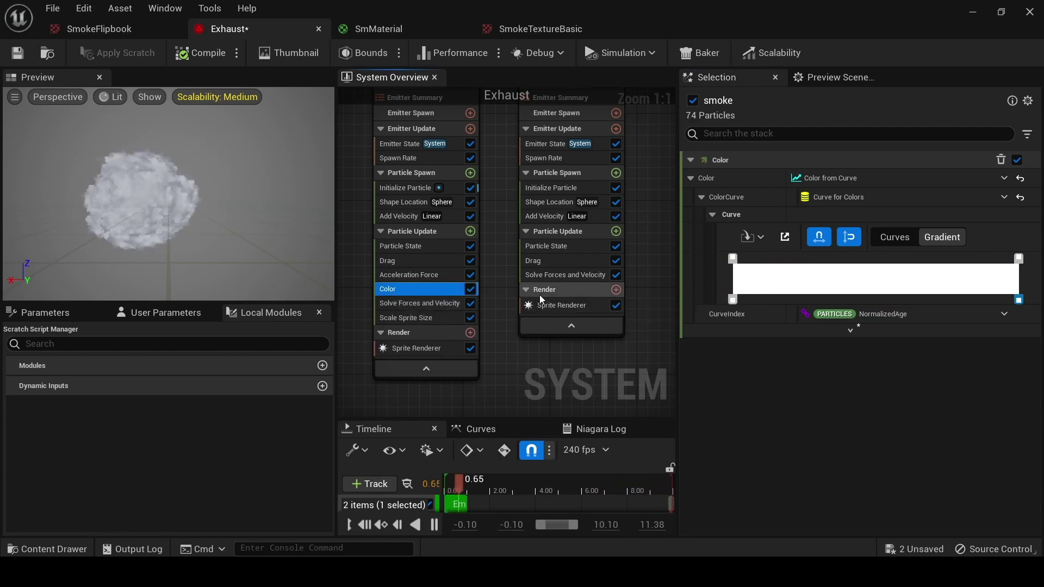
left_click(617, 231)
type("c")
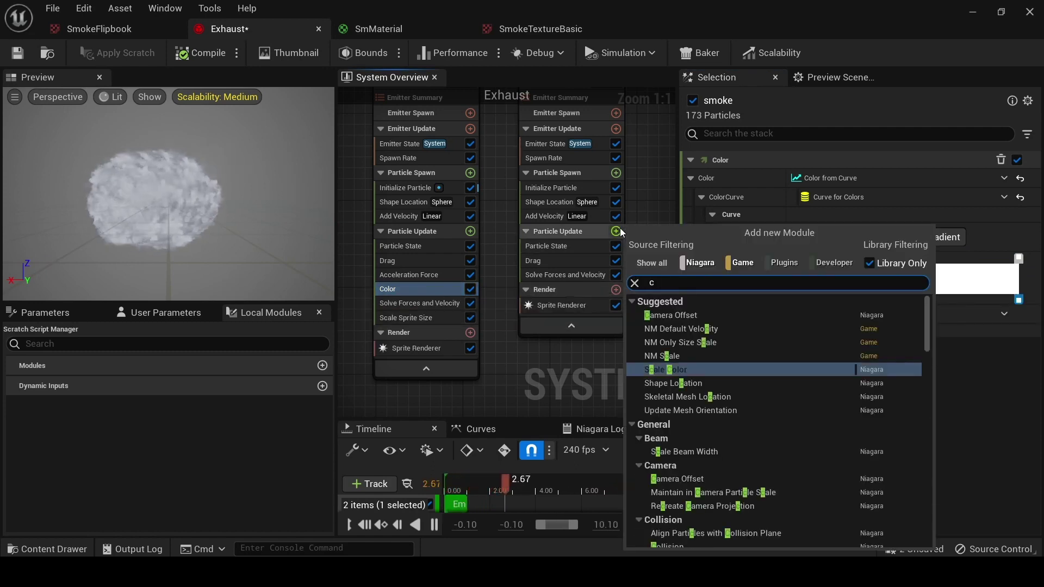
type("olo")
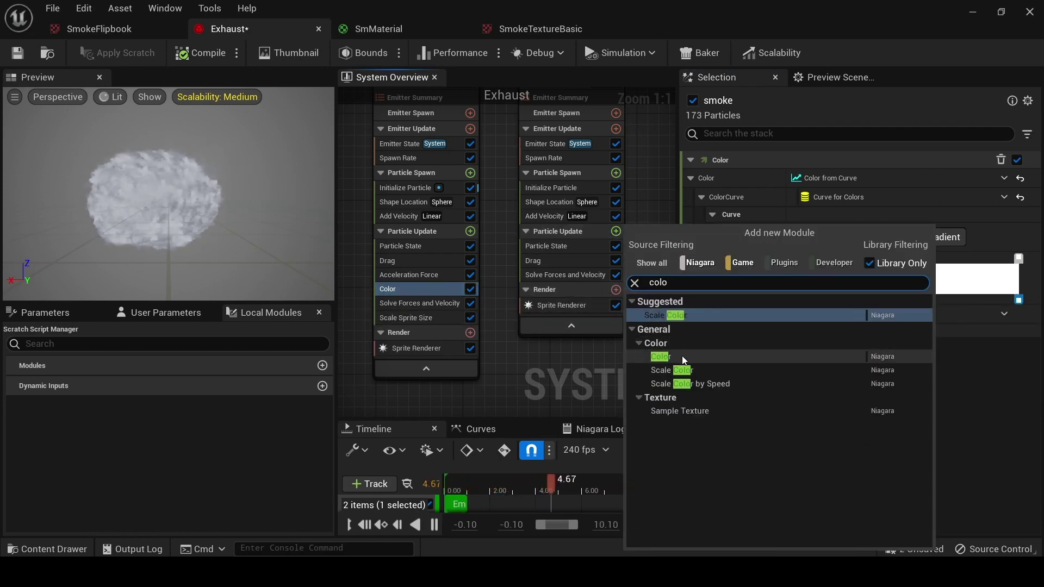
left_click(508, 389)
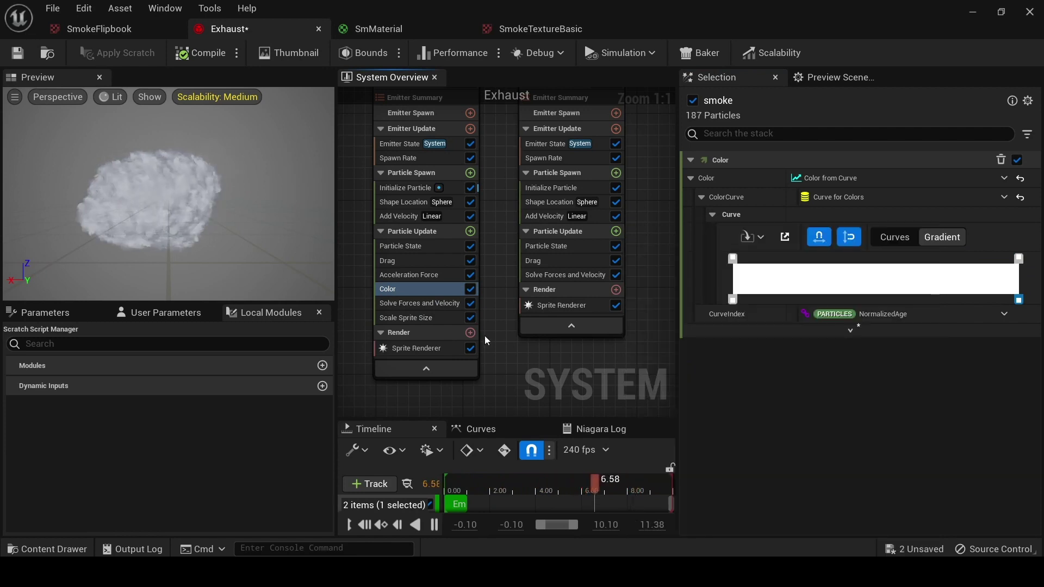
Copy the smoke emitter's Color module into the Empty emitter's Particle Update
left_click(410, 274)
left_click(409, 289)
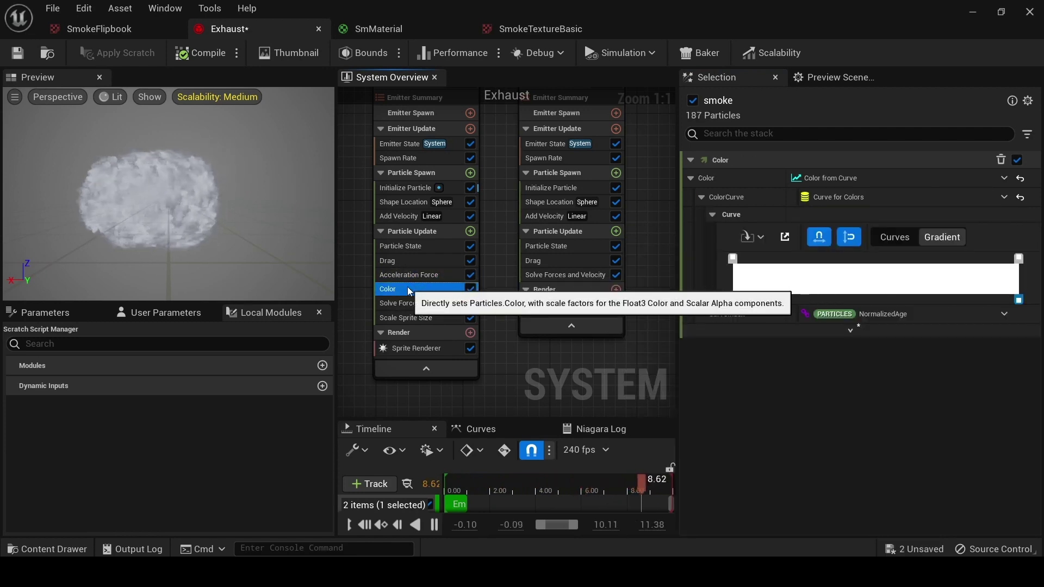
left_click_drag(408, 288, 560, 283)
left_click(547, 232)
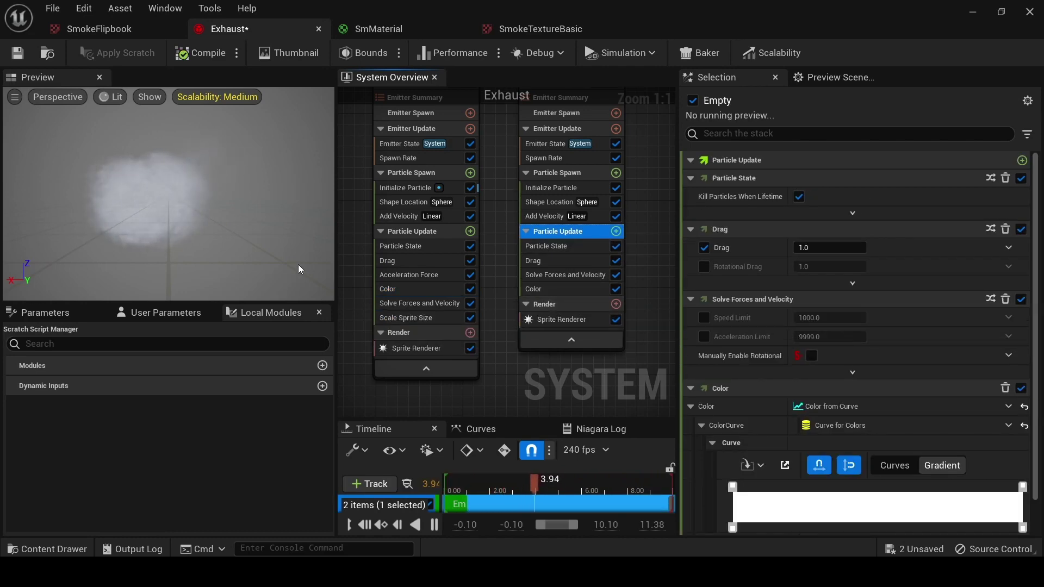
Inspect the color and opacity stops of the smoke emitter's Color gradient, undoing any stops added by accident
left_click(394, 292)
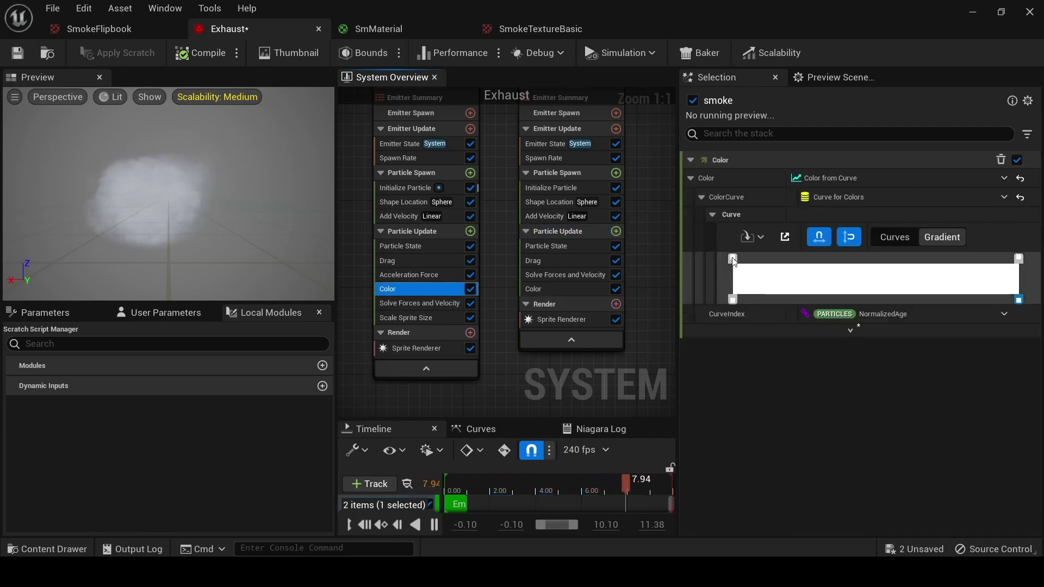
left_click(734, 259)
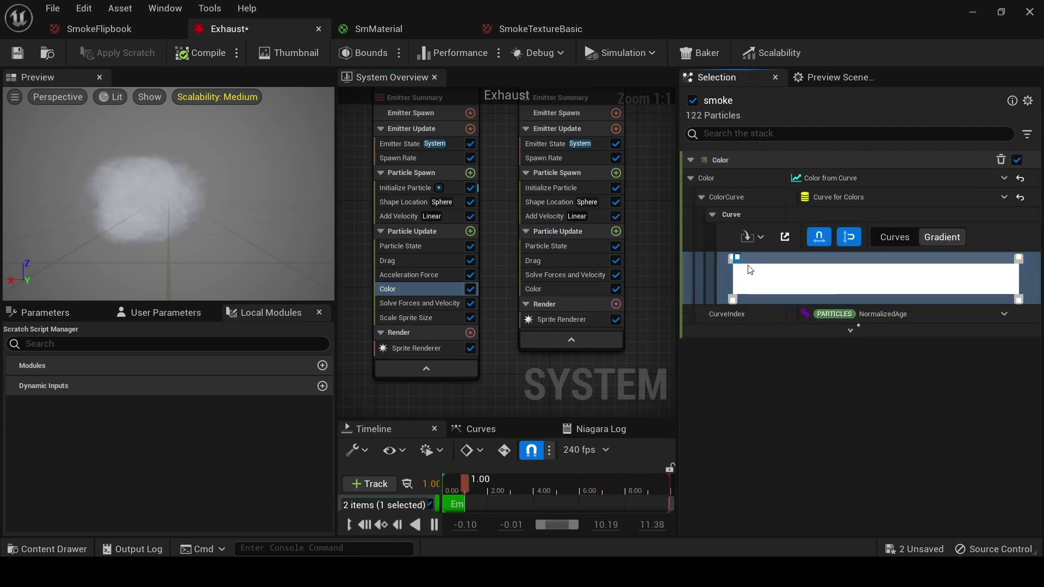
left_click(750, 271)
double_click(750, 270)
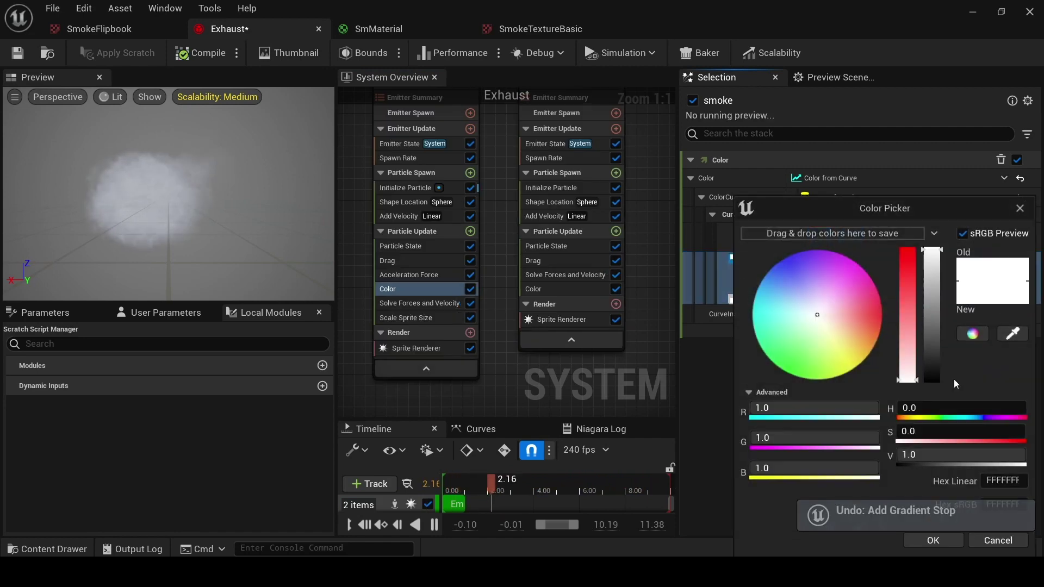
left_click(934, 540)
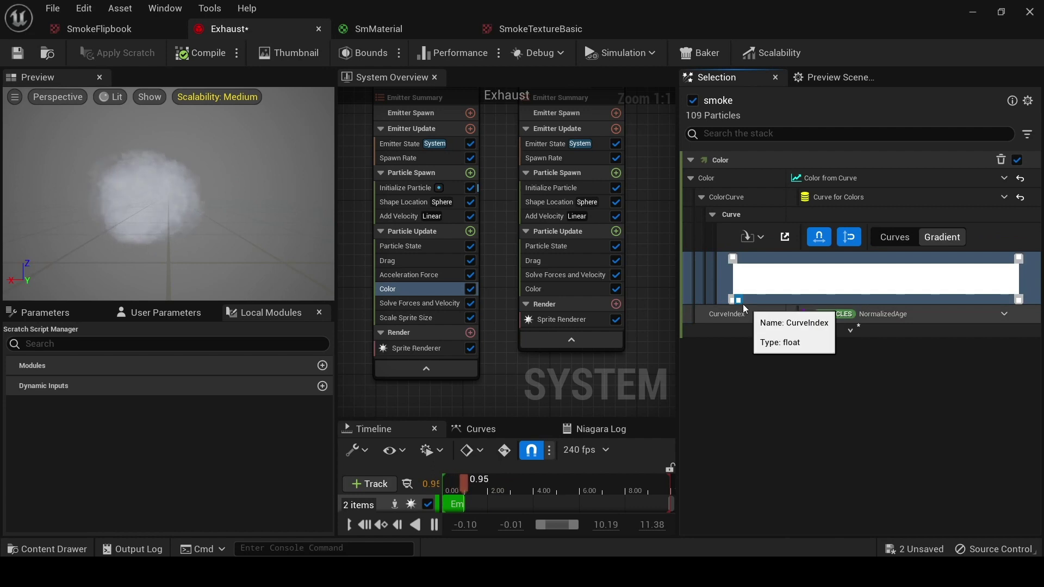
key("ctrl+z")
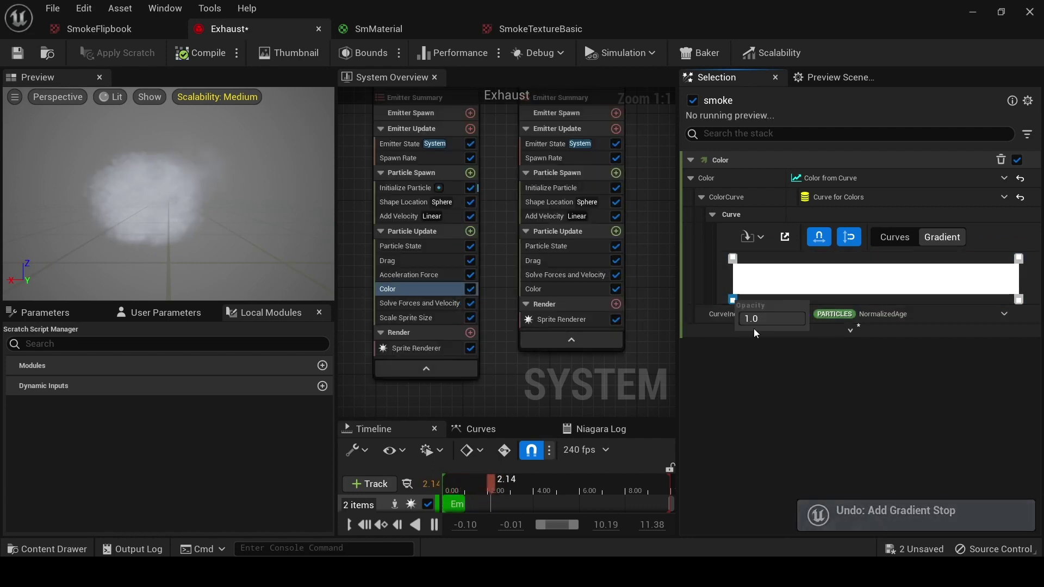
left_click(1019, 301)
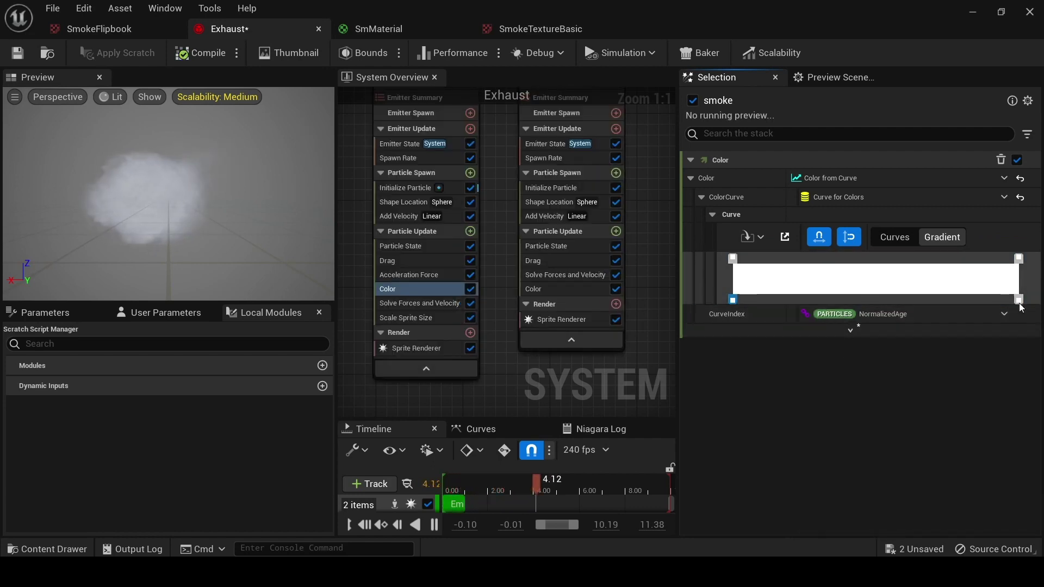
right_click(1020, 303)
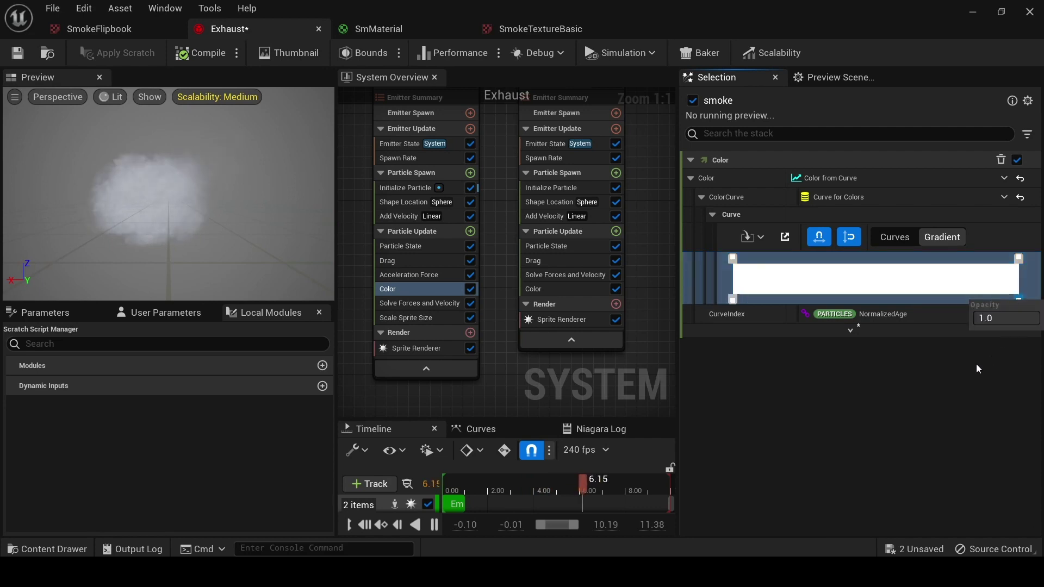
left_click(965, 397)
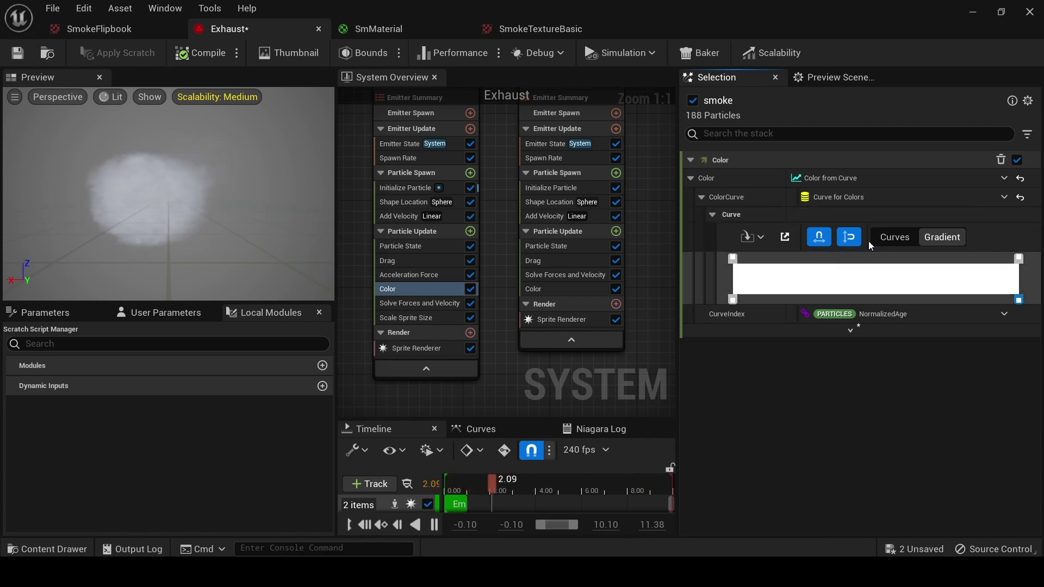
Reset the smoke Color module's ColorCurve to its default, trying a full Color reset with Color from Curve reapplied and undoing that
left_click(1020, 197)
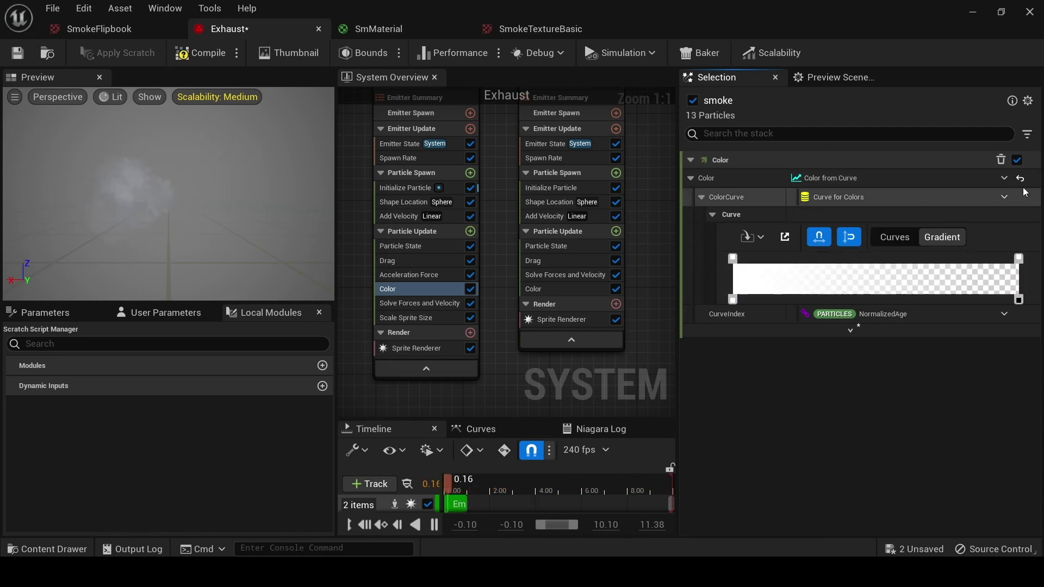
left_click(1020, 179)
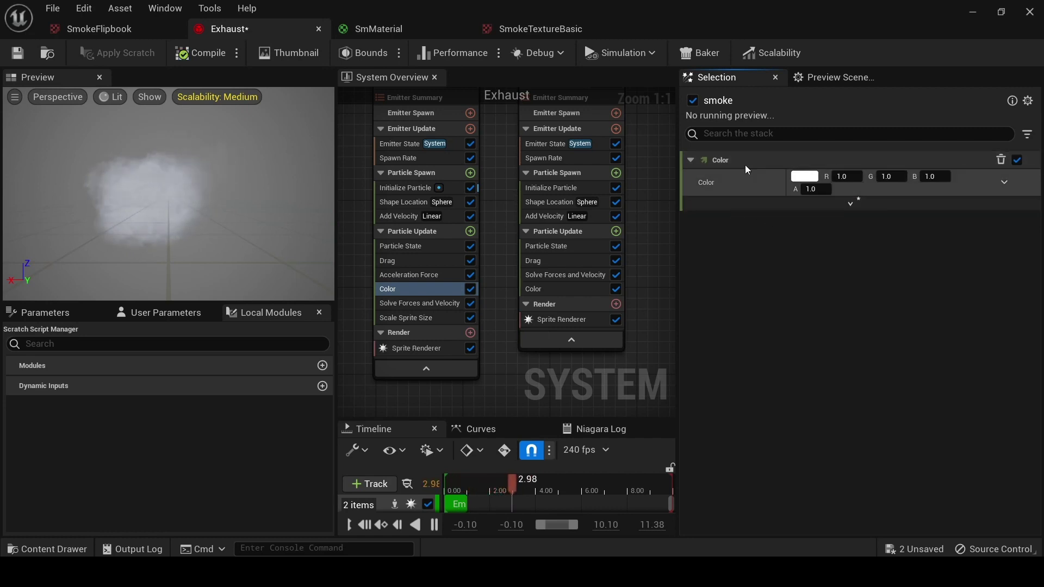
left_click(1005, 182)
left_click(775, 272)
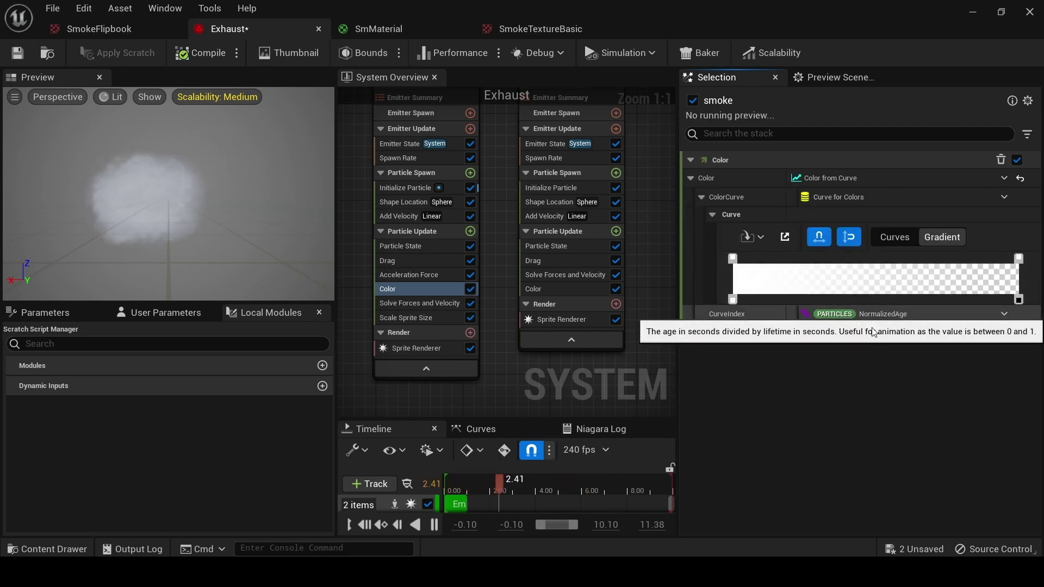
key("ctrl+z")
key("ctrl+z")
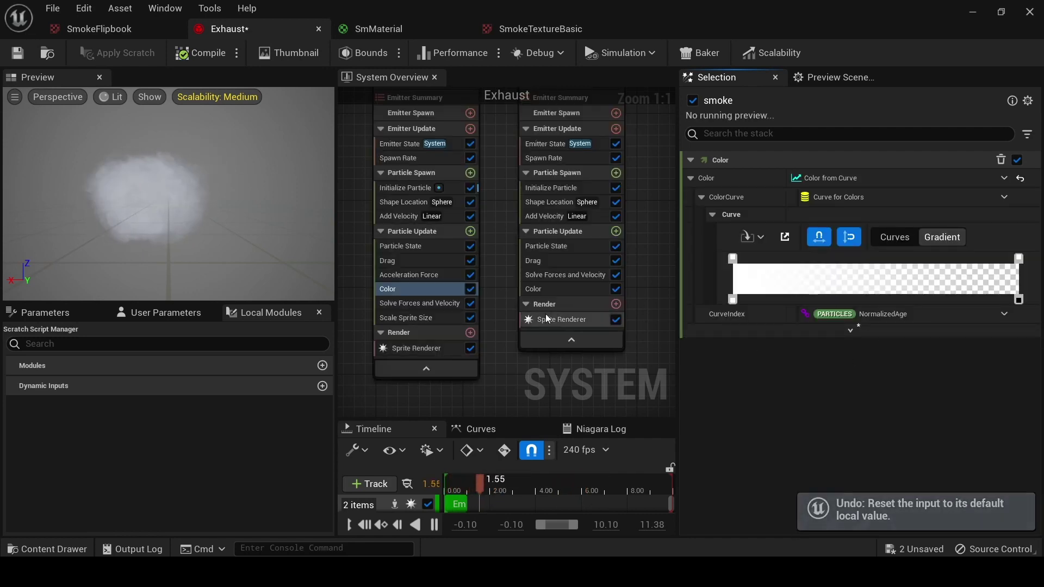
Check the Empty emitter's Color module and view the smoke emitter's Scale Sprite Size with the Empty emitter temporarily disabled
left_click(549, 291)
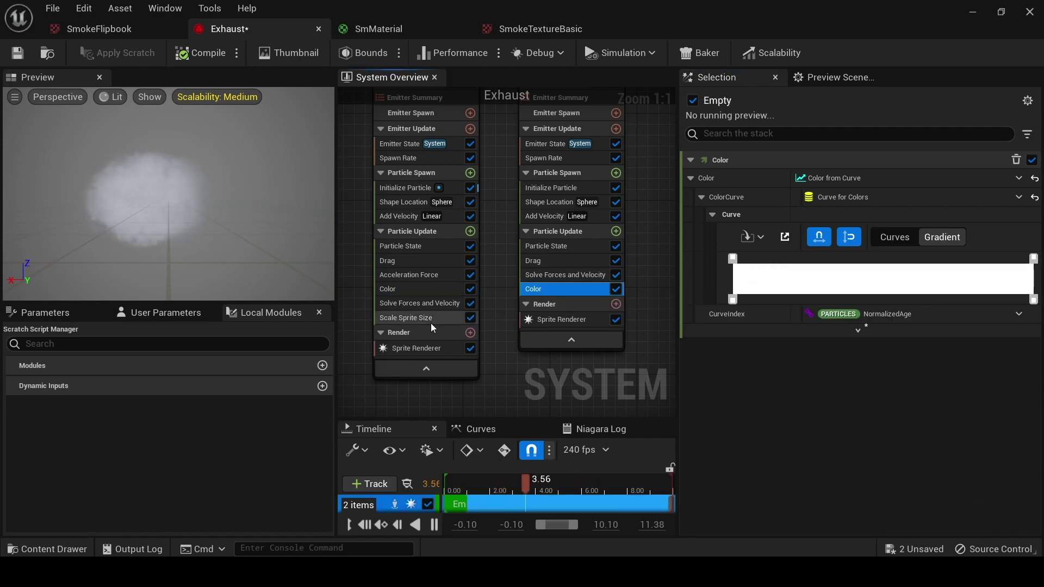
right_click_drag(478, 183, 469, 288)
left_click(526, 143)
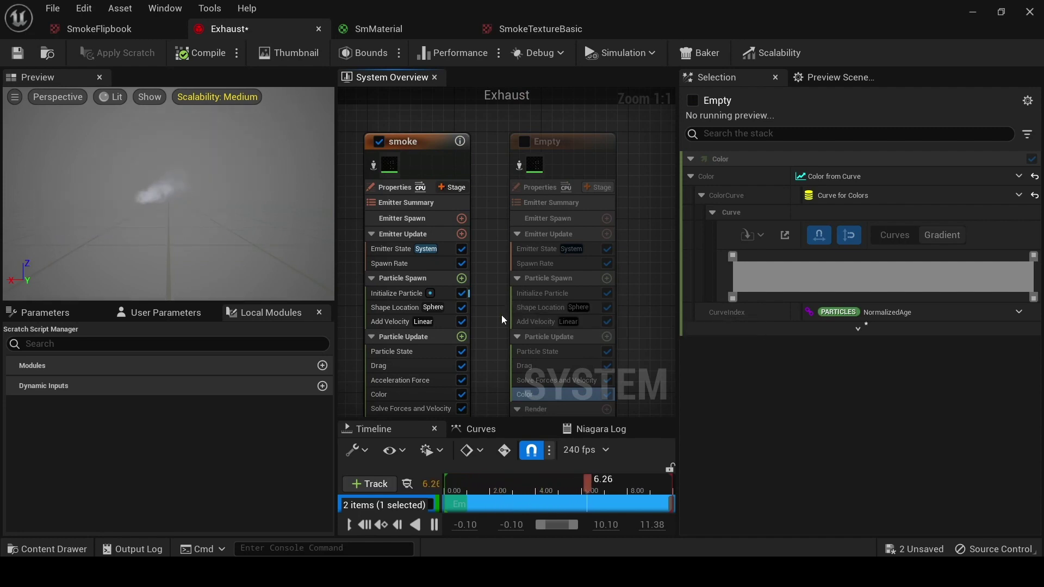
right_click_drag(501, 315, 513, 184)
left_click(422, 340)
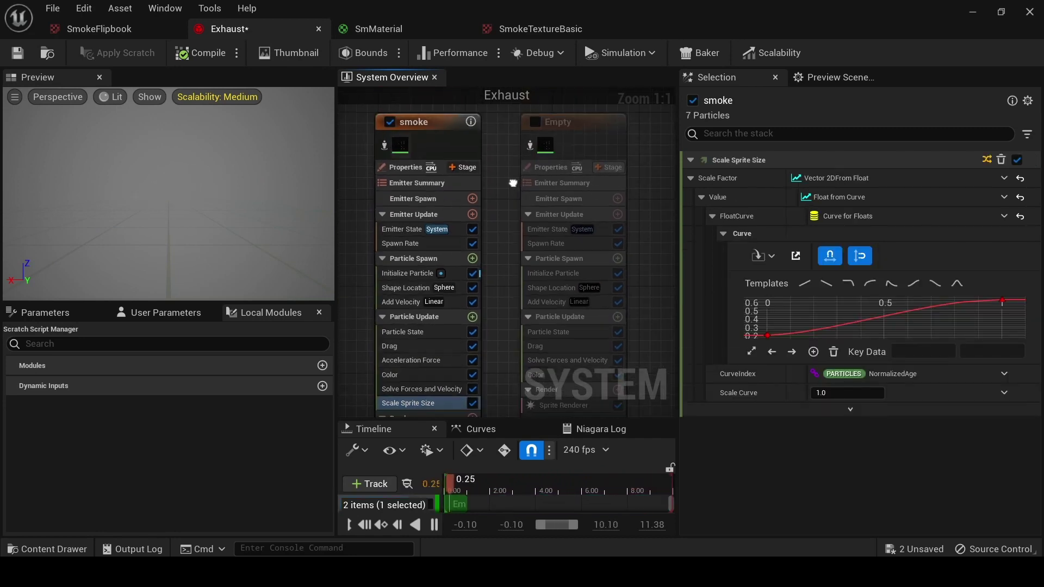
right_click_drag(504, 296, 496, 222)
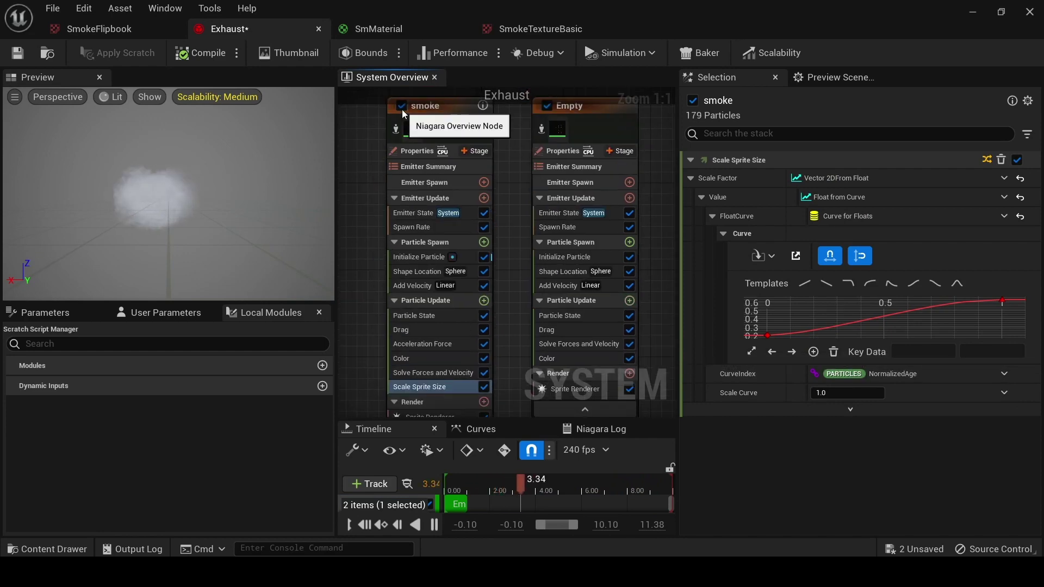
Disable the smoke emitter and add a Scale Sprite Size module to the Empty emitter's Particle Update
left_click(402, 109)
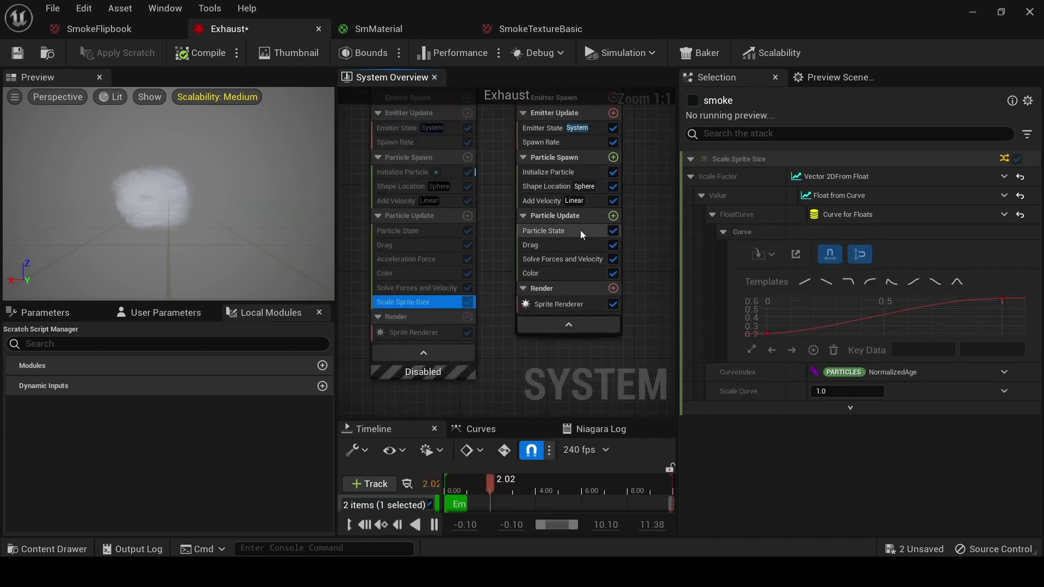
left_click(613, 215)
type("scale sprite")
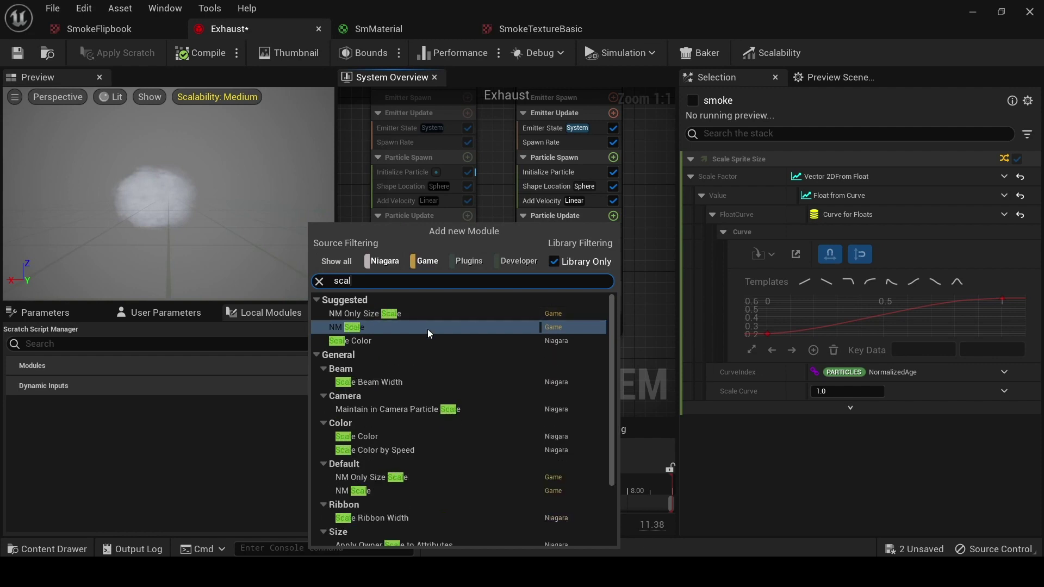
left_click(414, 470)
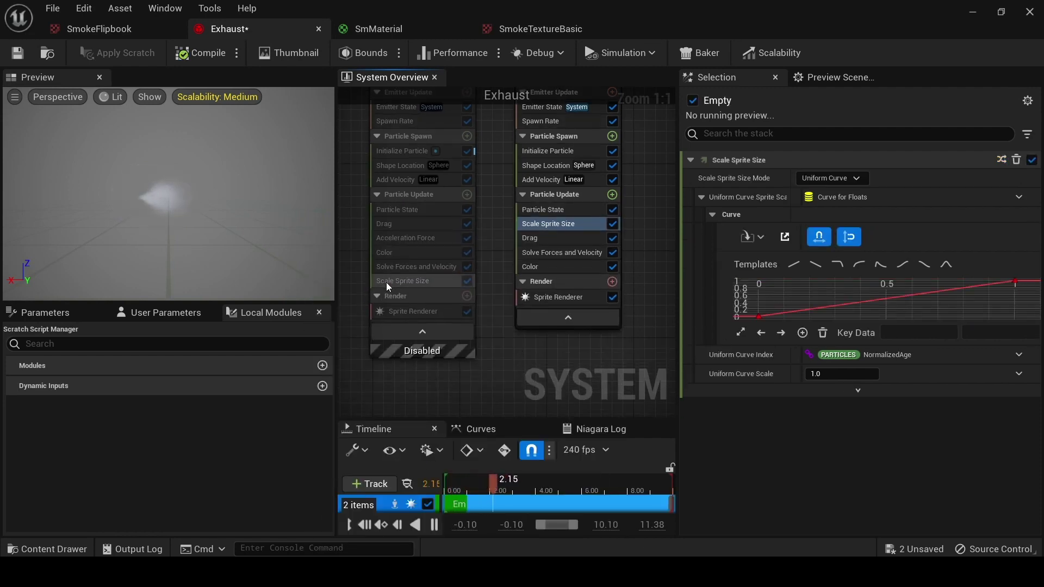
Reorder the Empty emitter's Particle Update so Color precedes Solve Forces and Velocity and Scale Sprite Size comes last, as in smoke
left_click(386, 281)
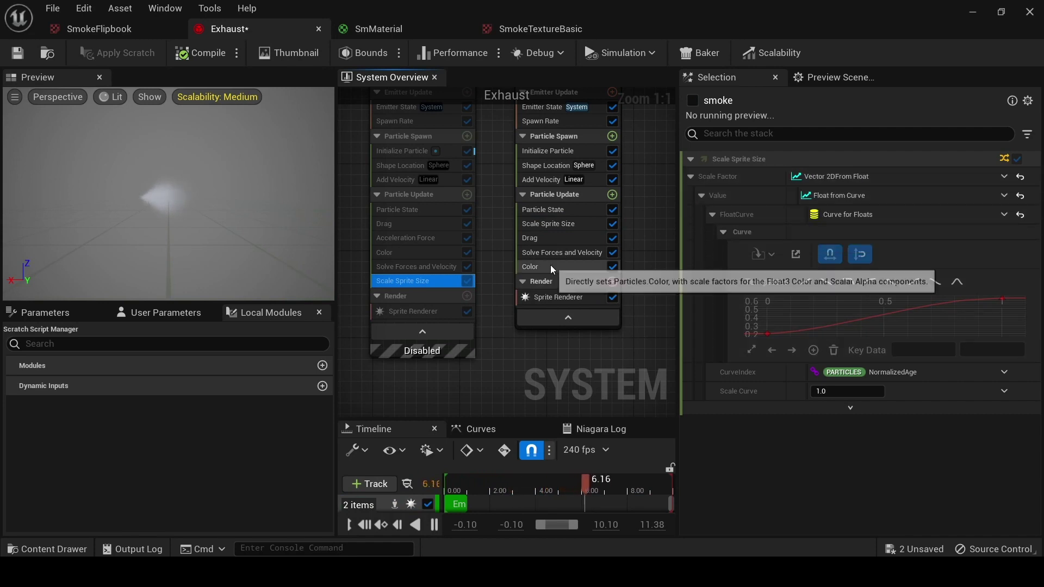
left_click(549, 224)
left_click_drag(554, 225, 541, 253)
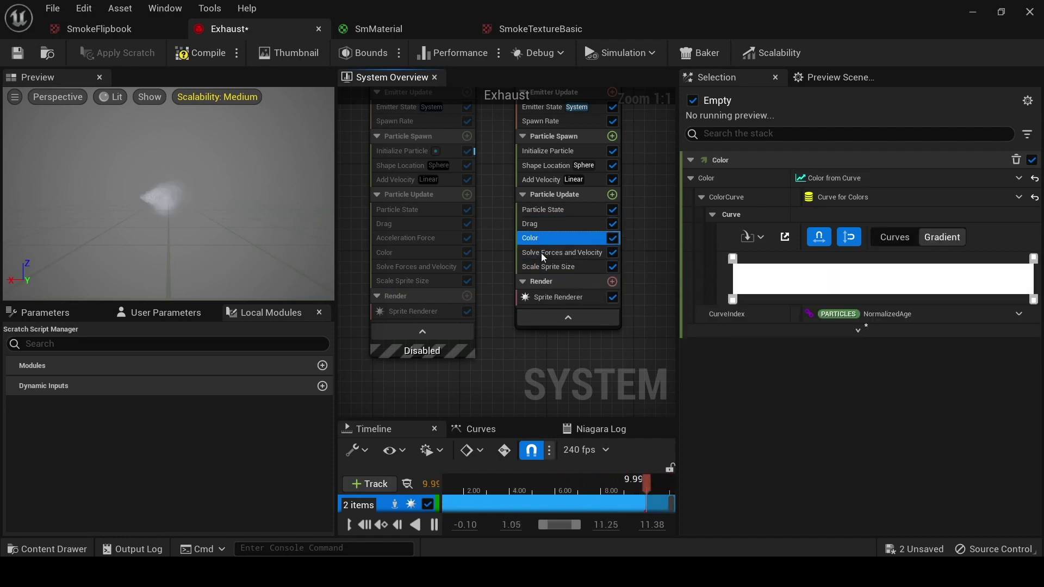
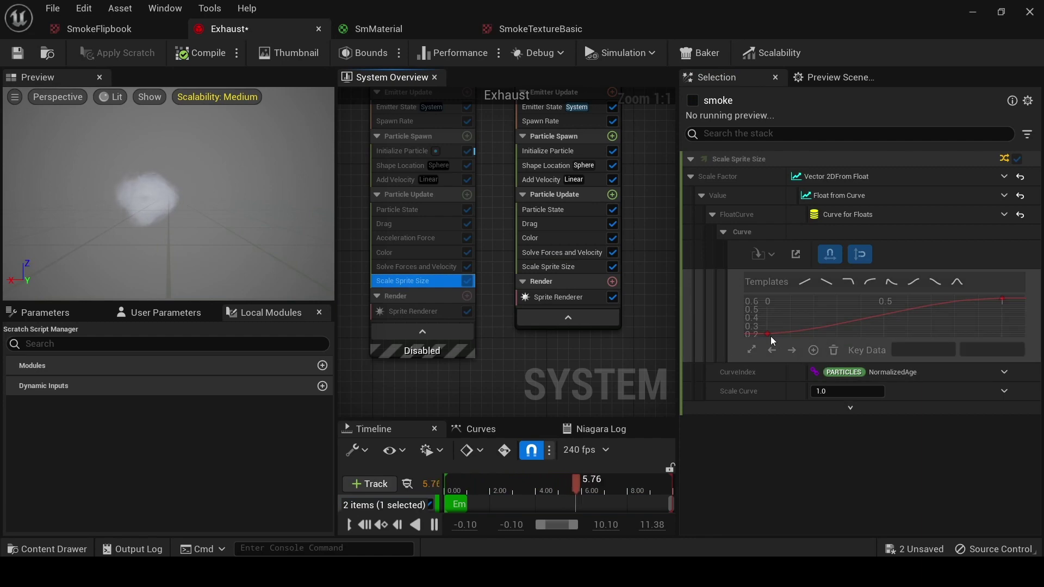
Re-enable the smoke emitter and examine both keys of its Scale Sprite Size curve alongside the sprite size range in Initialize Particle
left_click(771, 336)
left_click(437, 119)
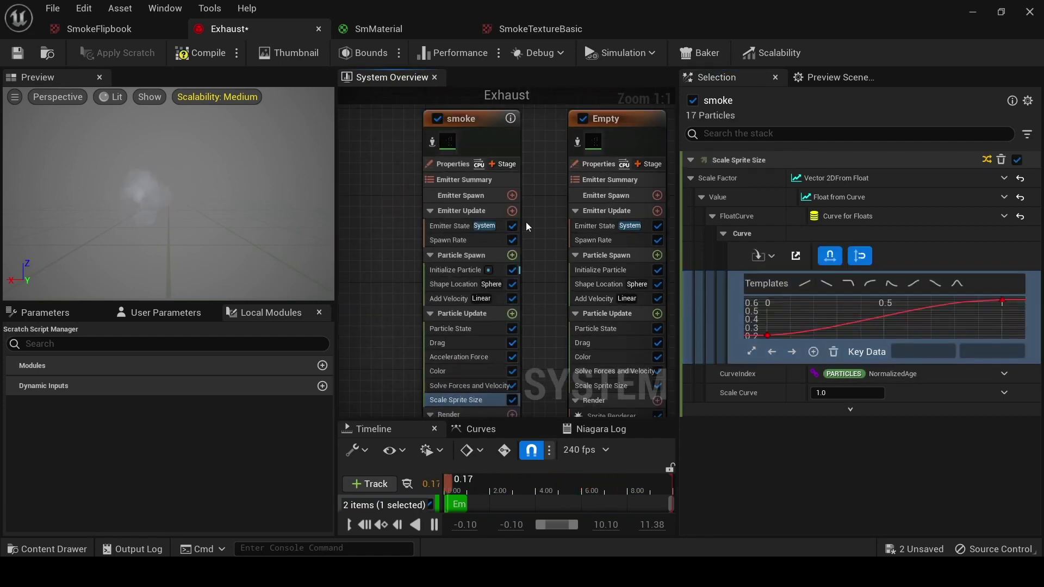
left_click(768, 336)
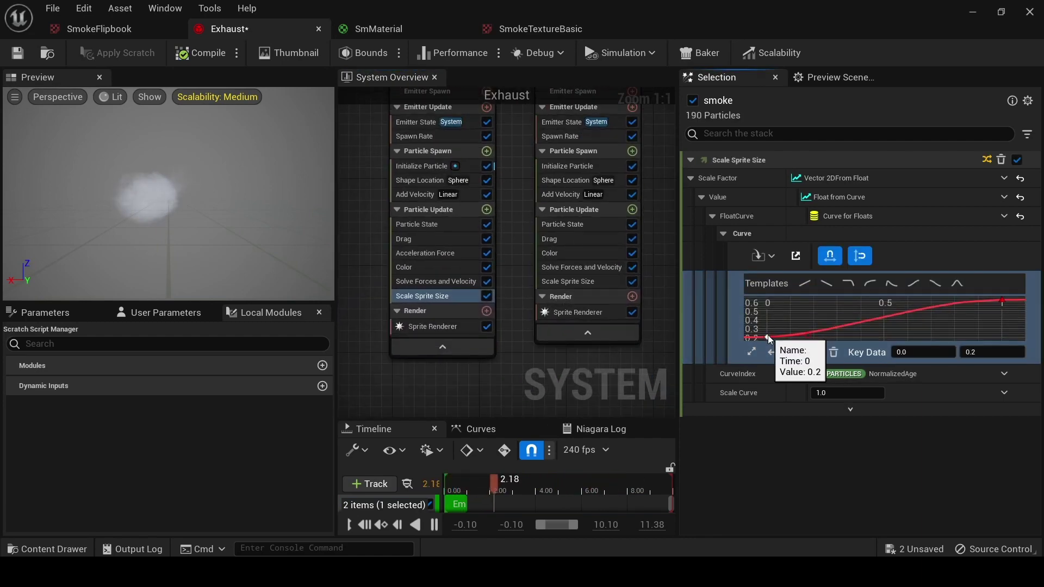
left_click(422, 165)
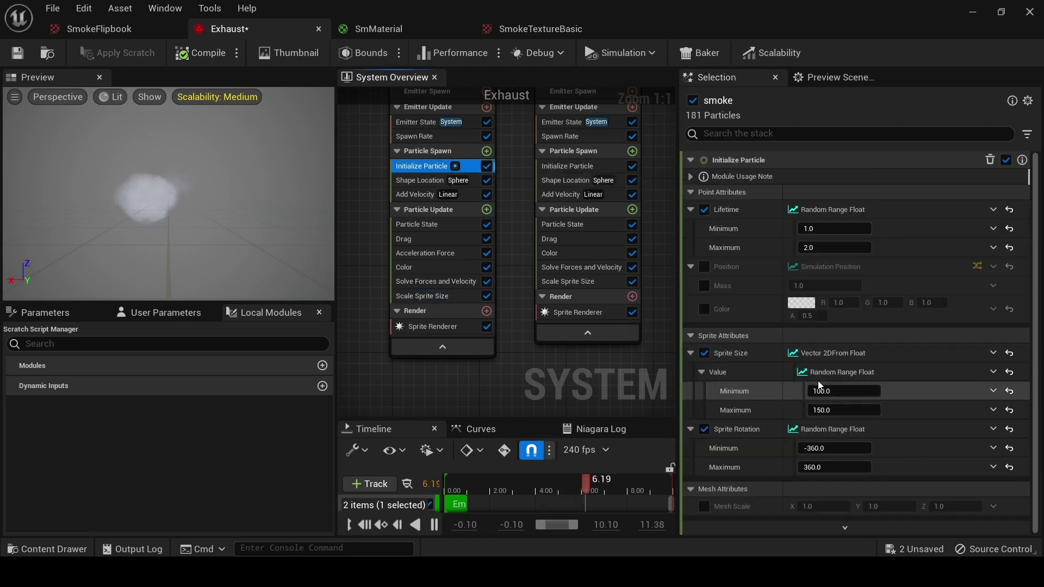
left_click(422, 296)
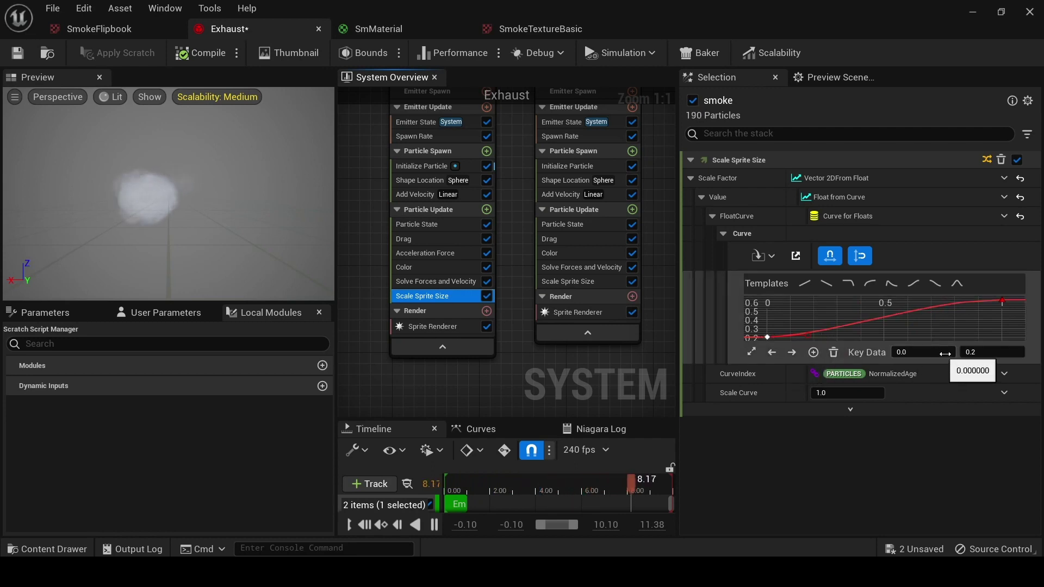
left_click(1003, 302)
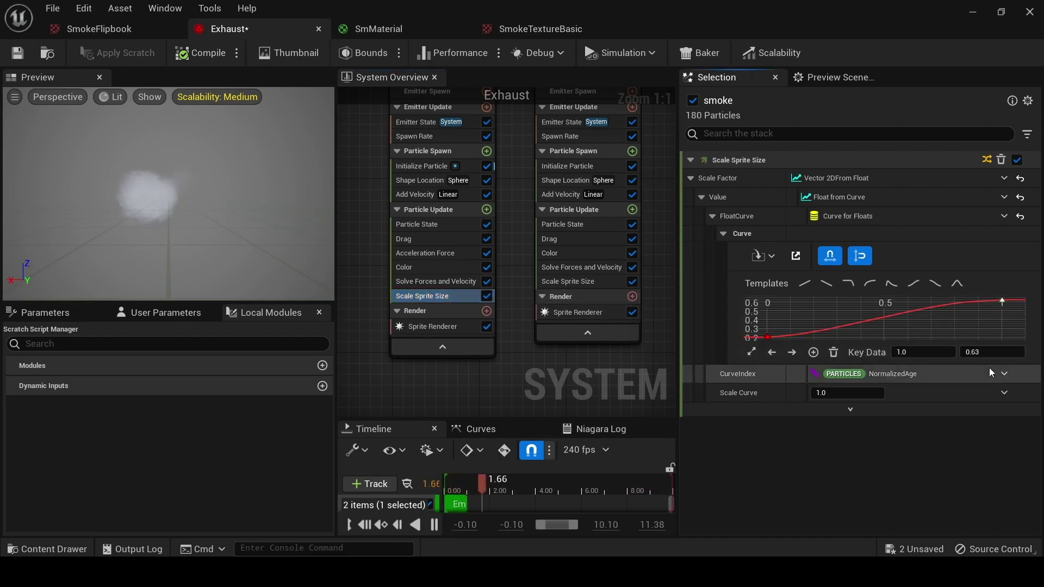
In the Empty emitter's Scale Sprite Size curve, lower the value of the key at time 0 and set the key at time 1 to 0.63
left_click(607, 282)
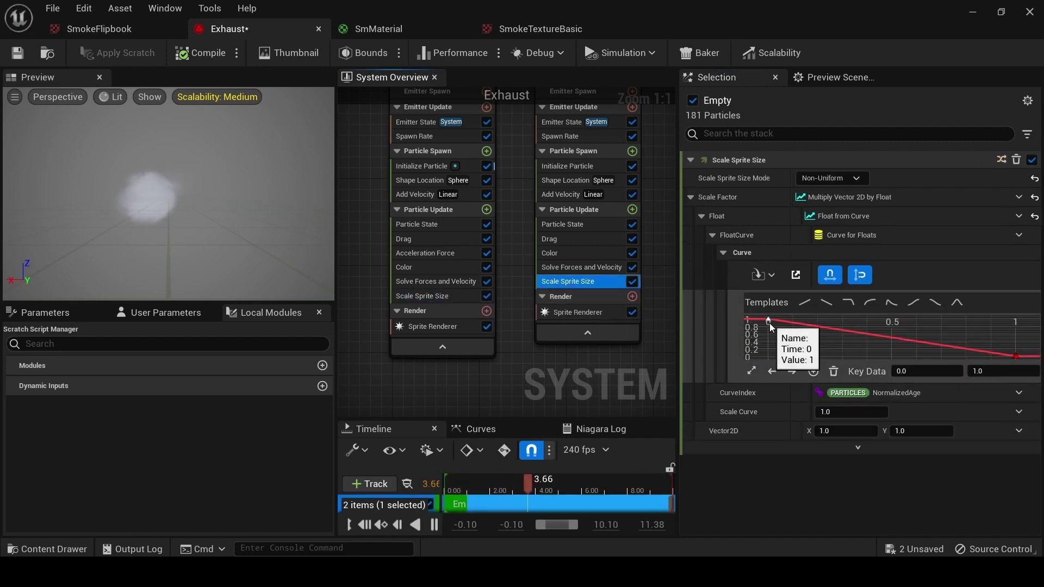
left_click(769, 322)
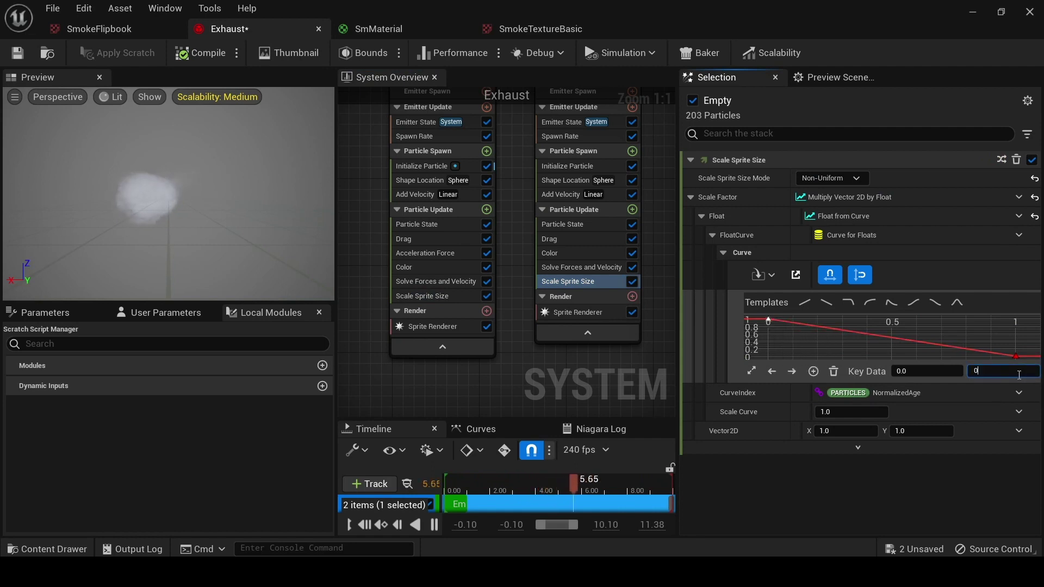
key("Return")
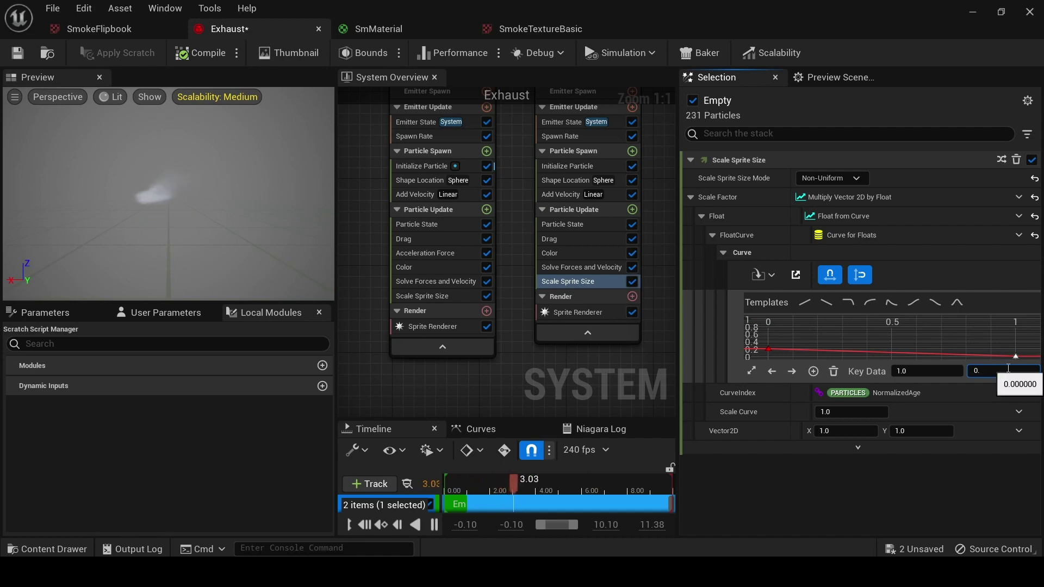
key("Return")
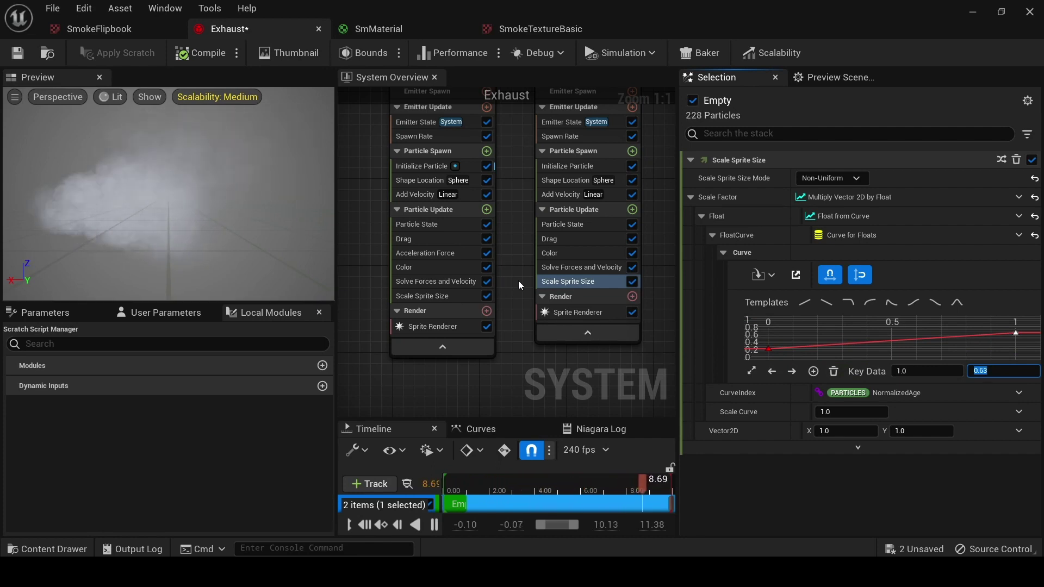
View the exhaust smoke behind the car in the level and return to the full-size Exhaust system editor
right_click_drag(518, 280, 524, 316)
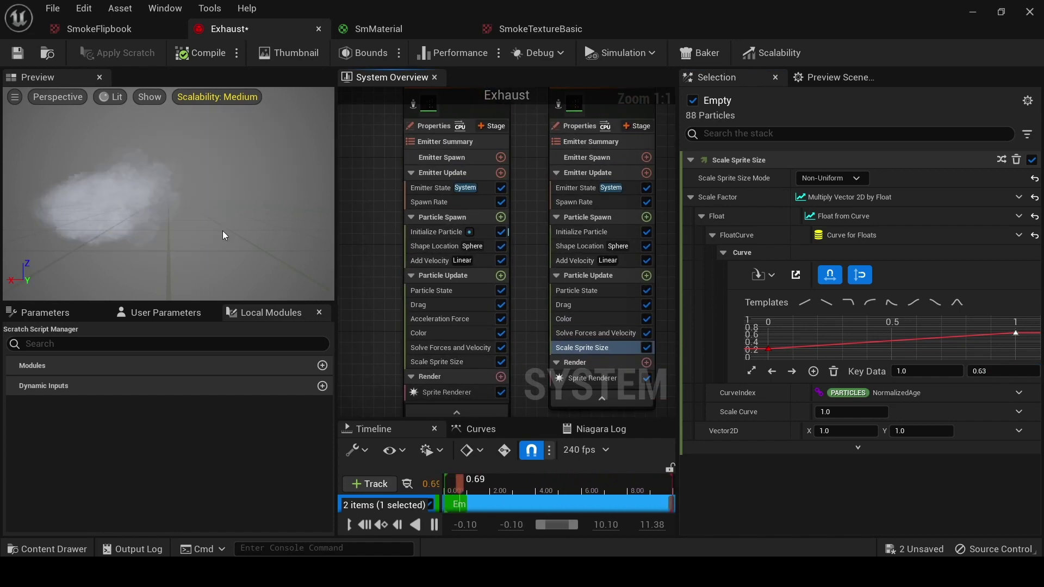
left_click_drag(340, 16, 738, 26)
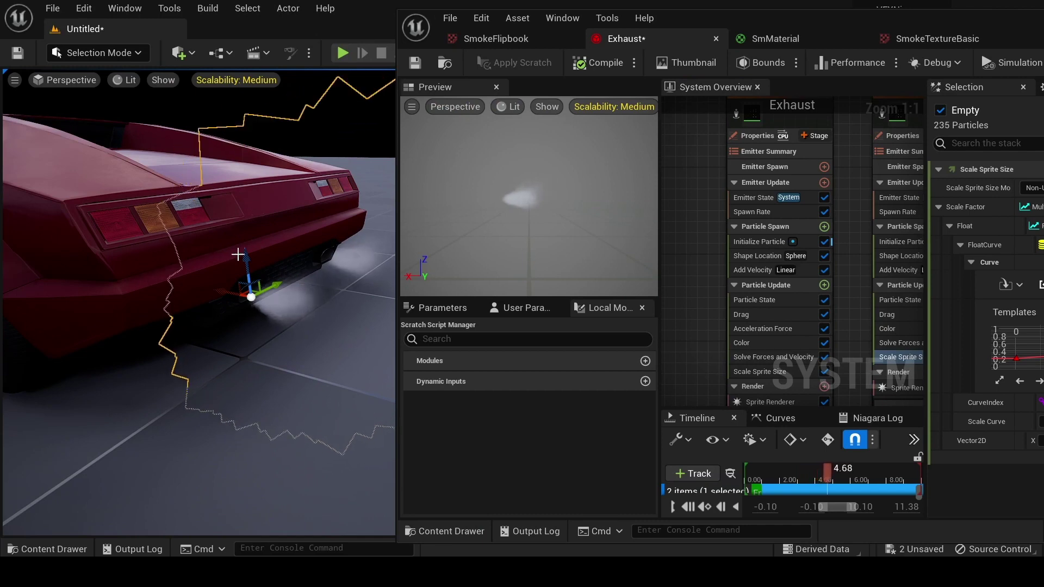
right_click_drag(240, 256, 240, 256)
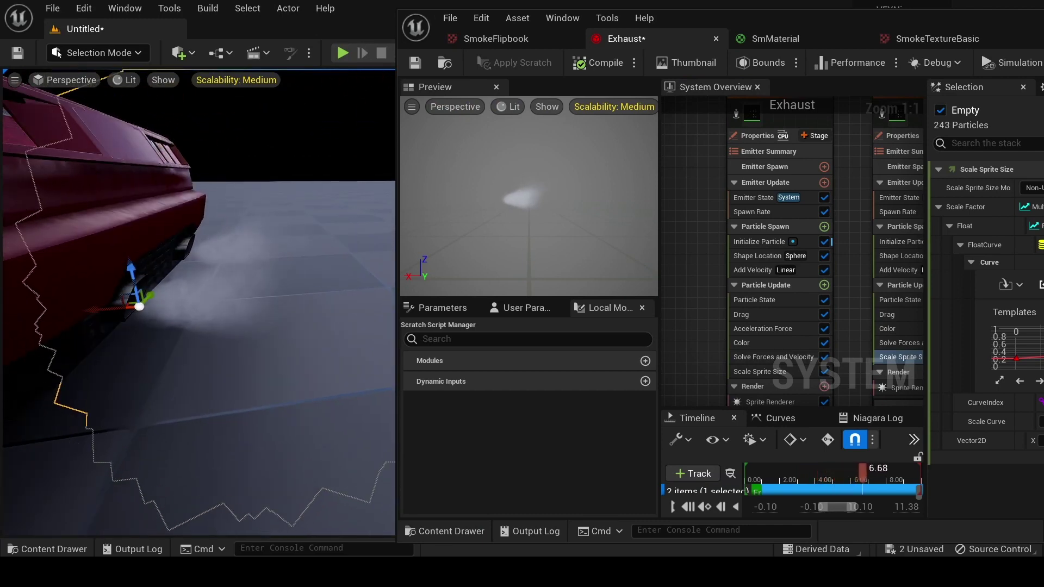
left_click_drag(763, 24, 452, 22)
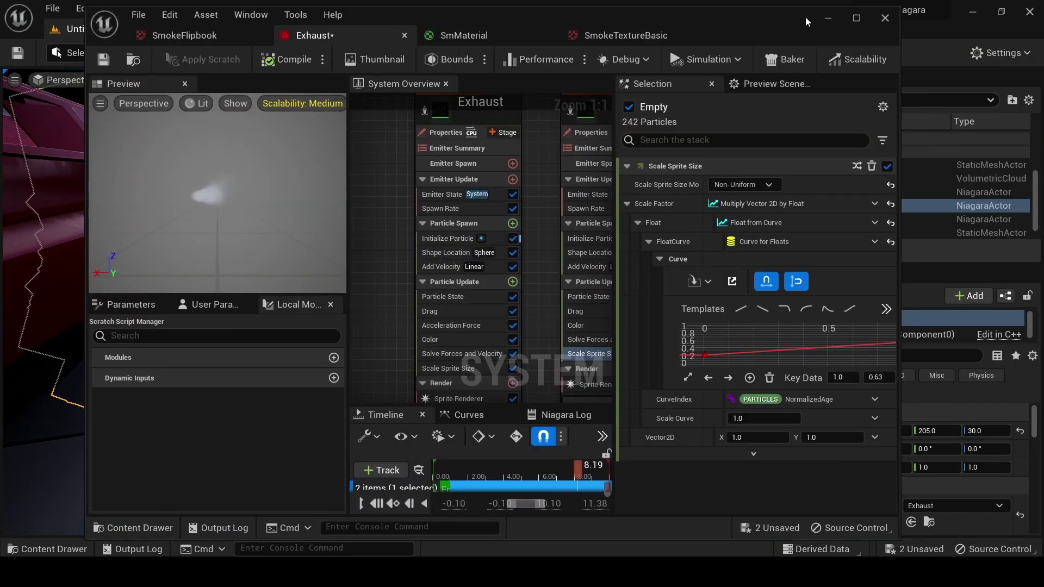
left_click(857, 19)
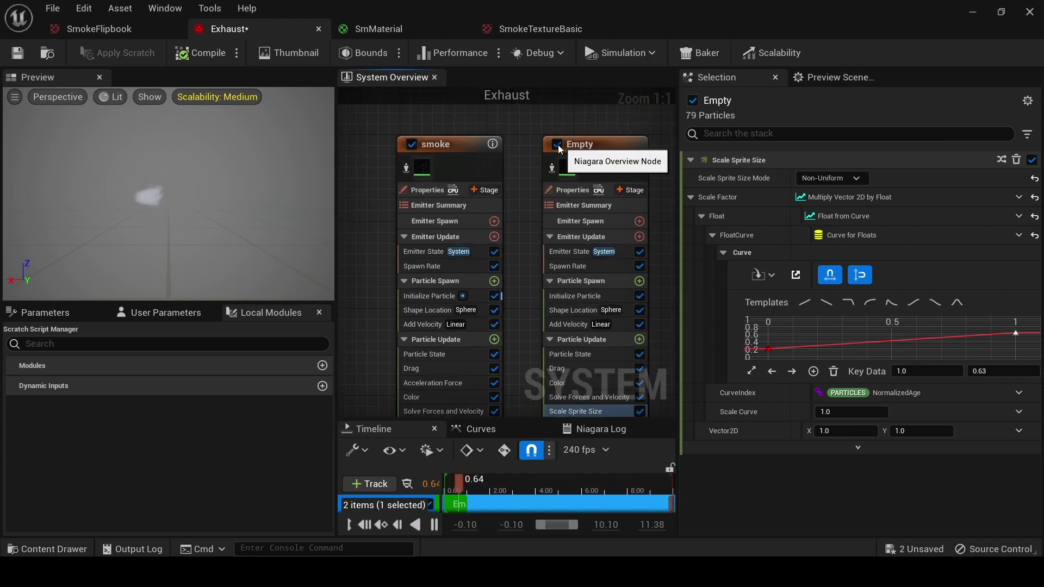
Preview the smoke emitter alone and the Empty emitter alone to compare their effects
left_click(557, 144)
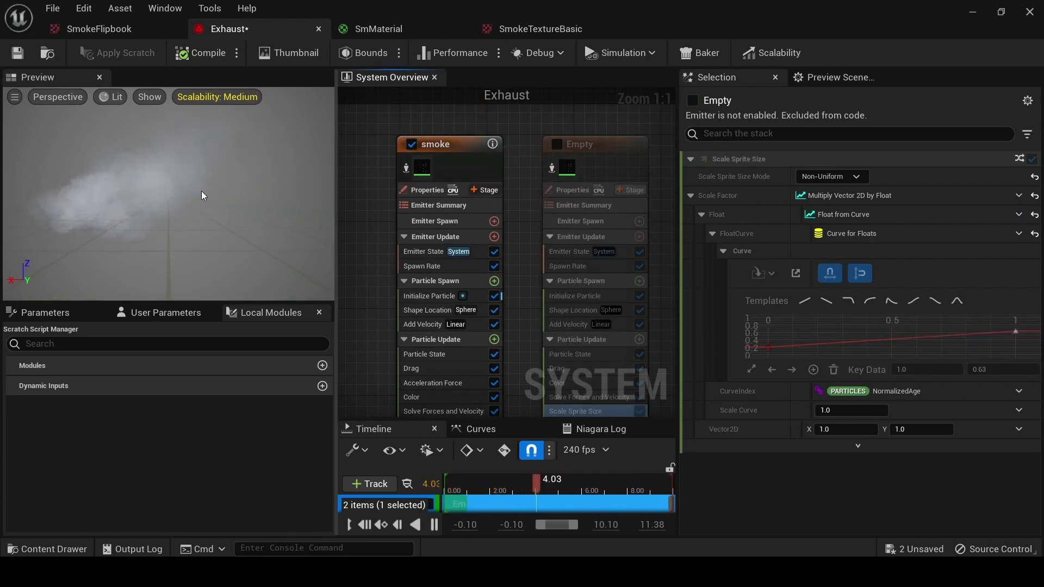
left_click(412, 144)
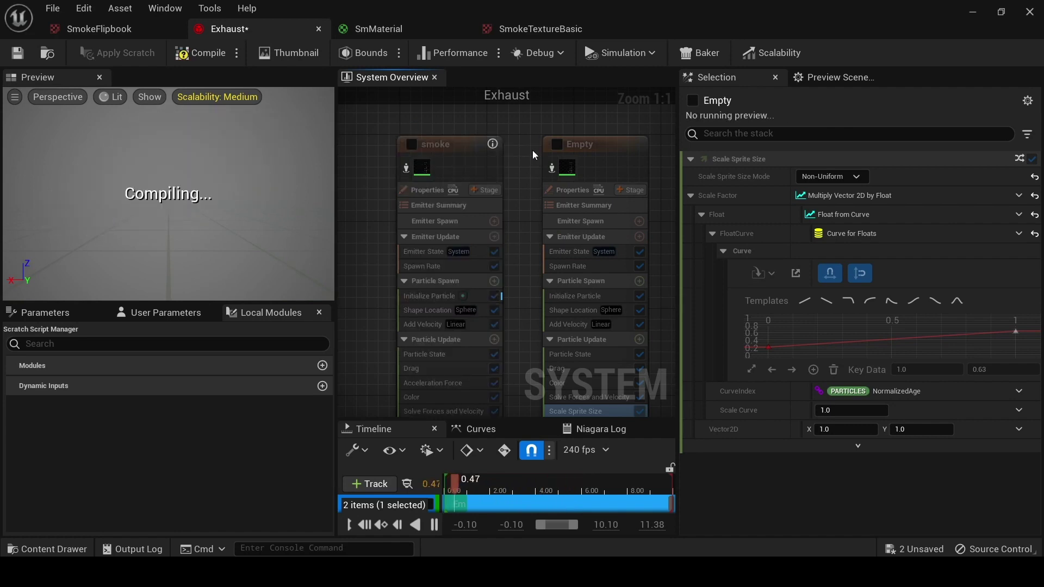
left_click(556, 145)
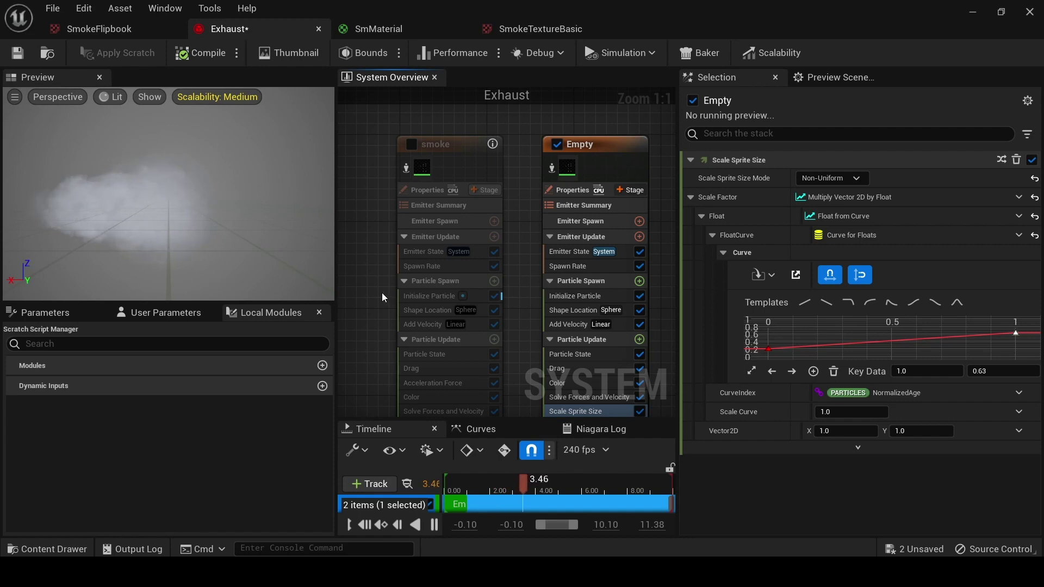
scroll(382, 293, "down", 2)
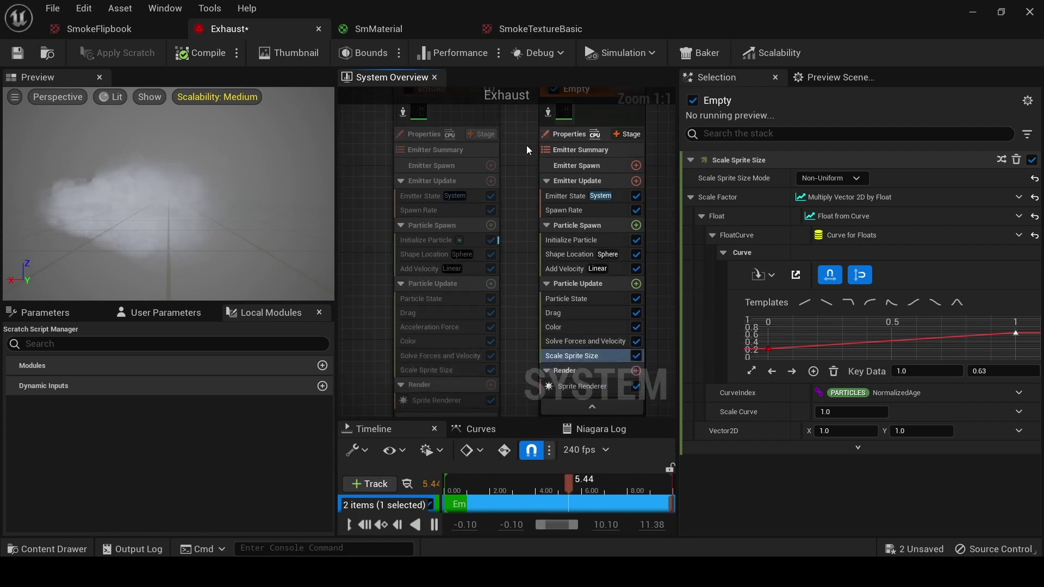
Preview only the smoke emitter again and examine the acceleration range in its Acceleration Force module
scroll(527, 145, "up", 1)
left_click(555, 129)
left_click(409, 127)
scroll(371, 180, "down", 1)
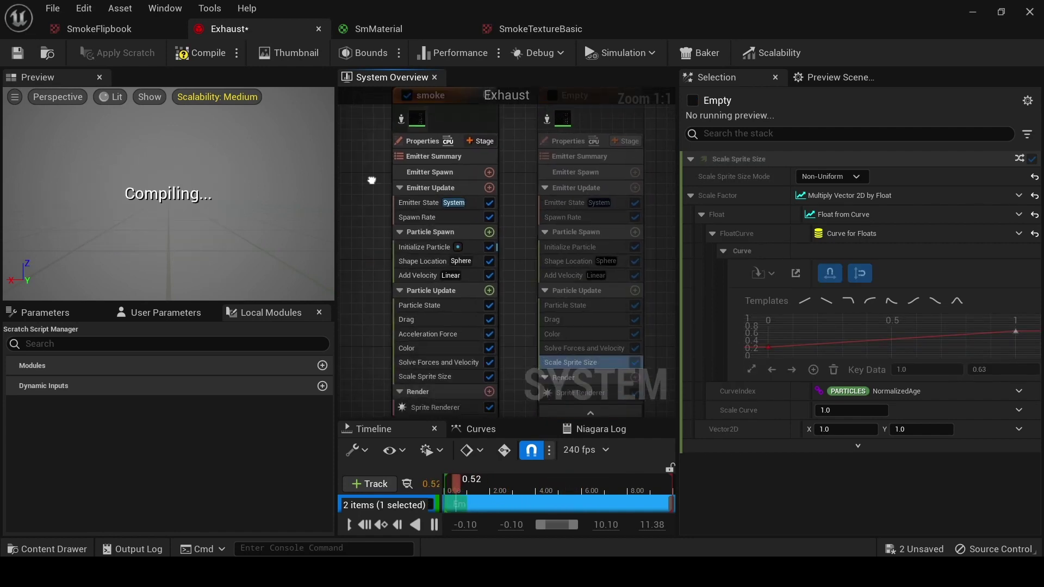
scroll(370, 228, "down", 1)
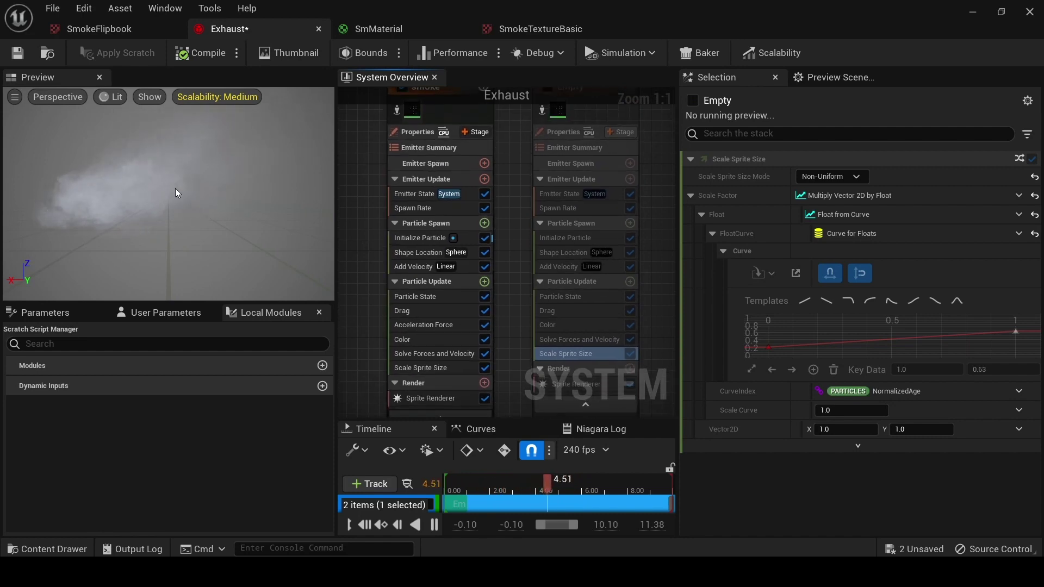
scroll(376, 201, "down", 1)
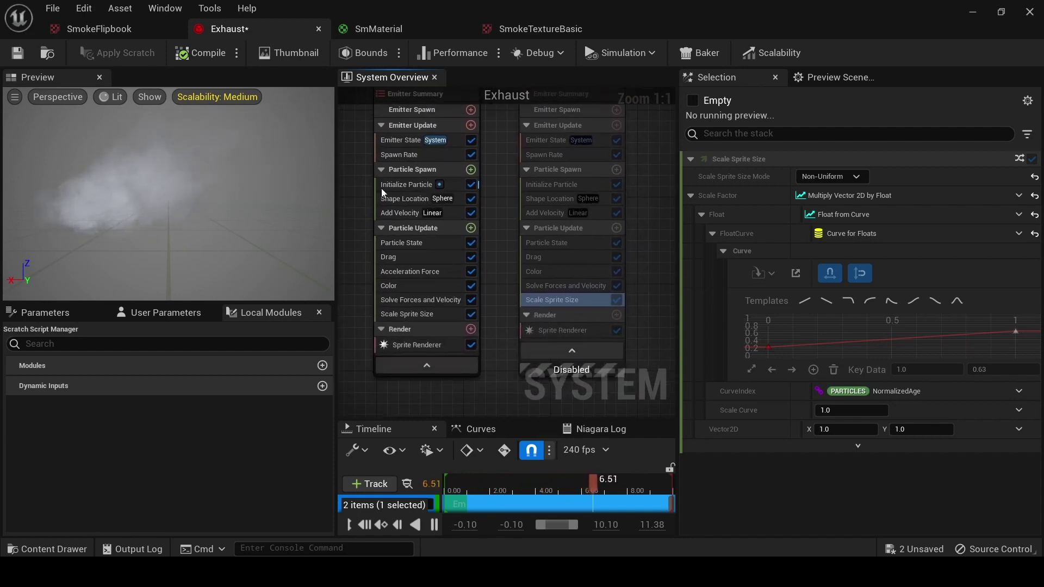
left_click(404, 272)
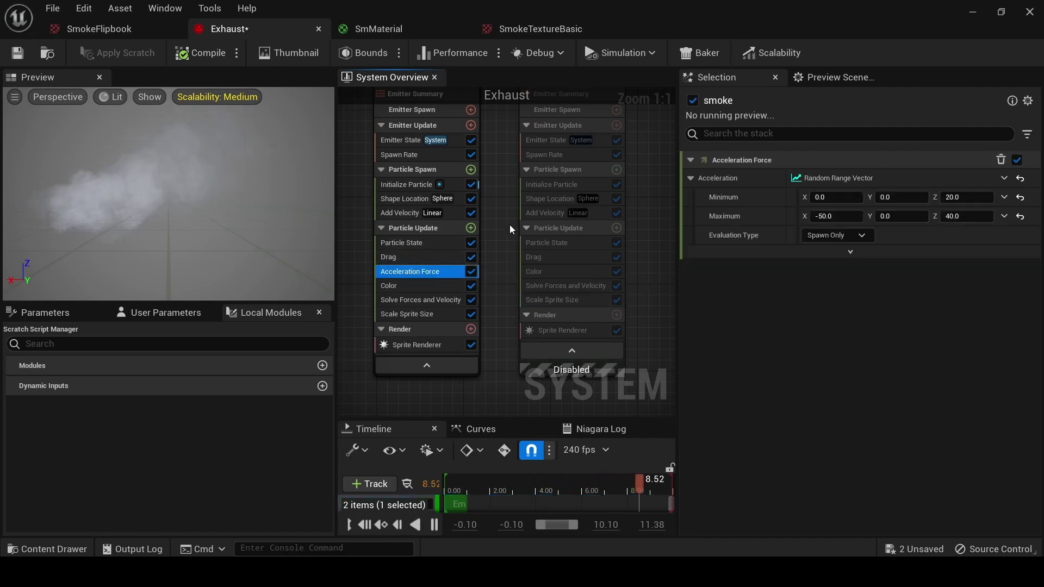
right_click_drag(510, 226, 478, 312)
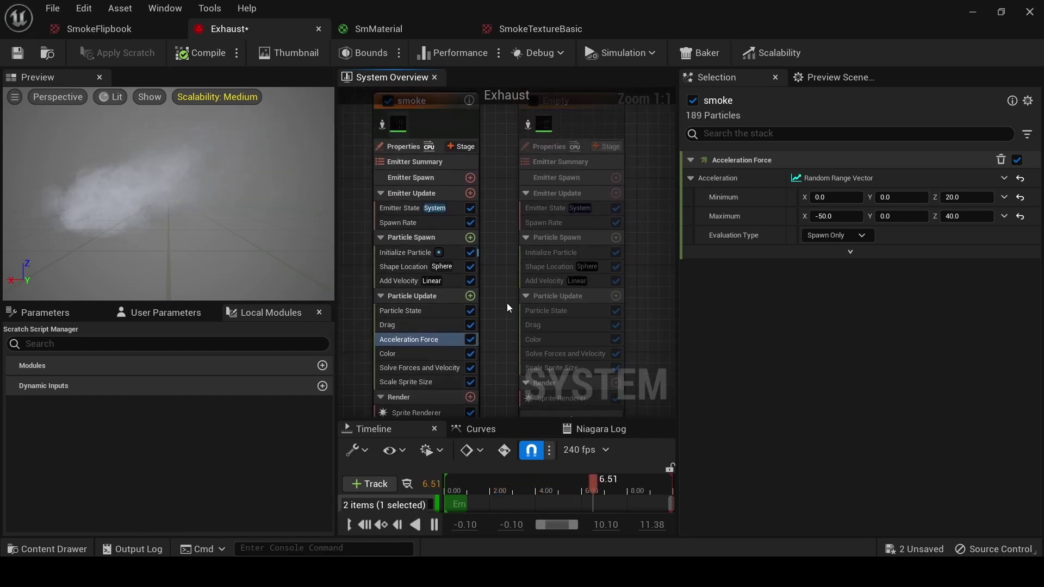
With only the Empty emitter enabled, add an Acceleration Force to its Particle Update and make its acceleration a Random Range Vector
left_click(531, 117)
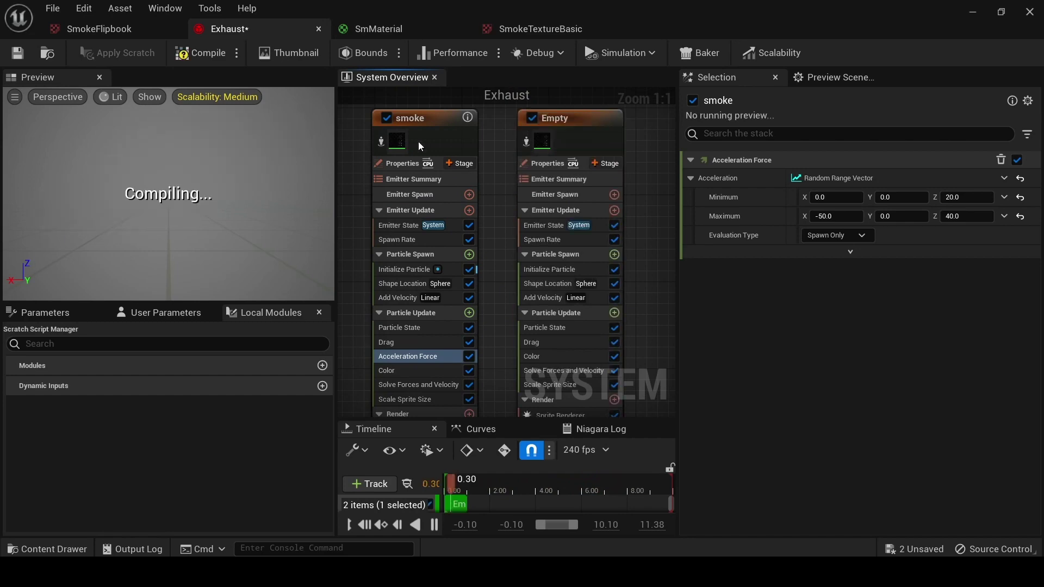
left_click(386, 117)
right_click_drag(478, 341, 505, 272)
left_click(608, 244)
type("a")
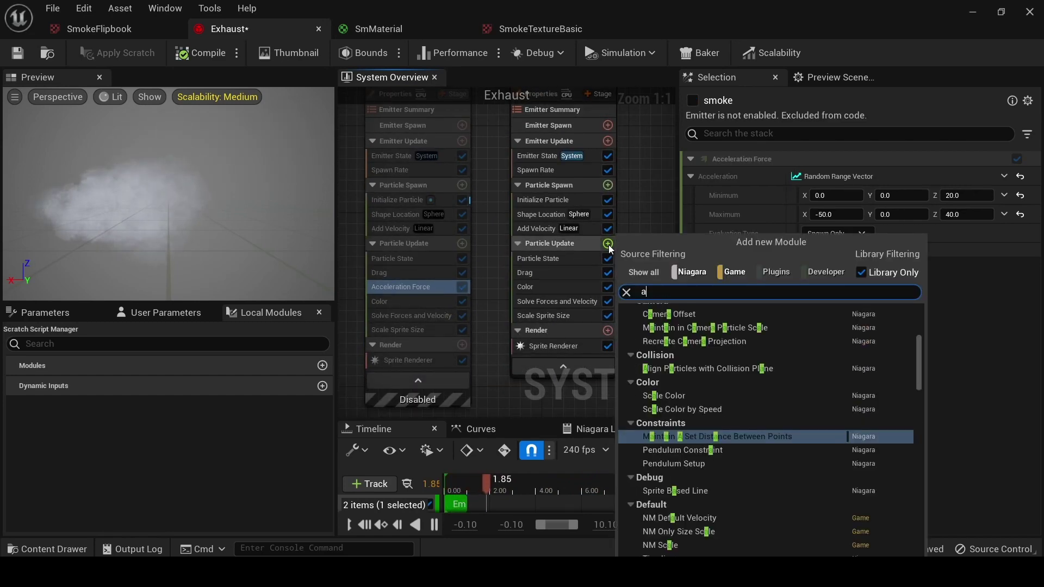
type("ccel")
left_click(668, 321)
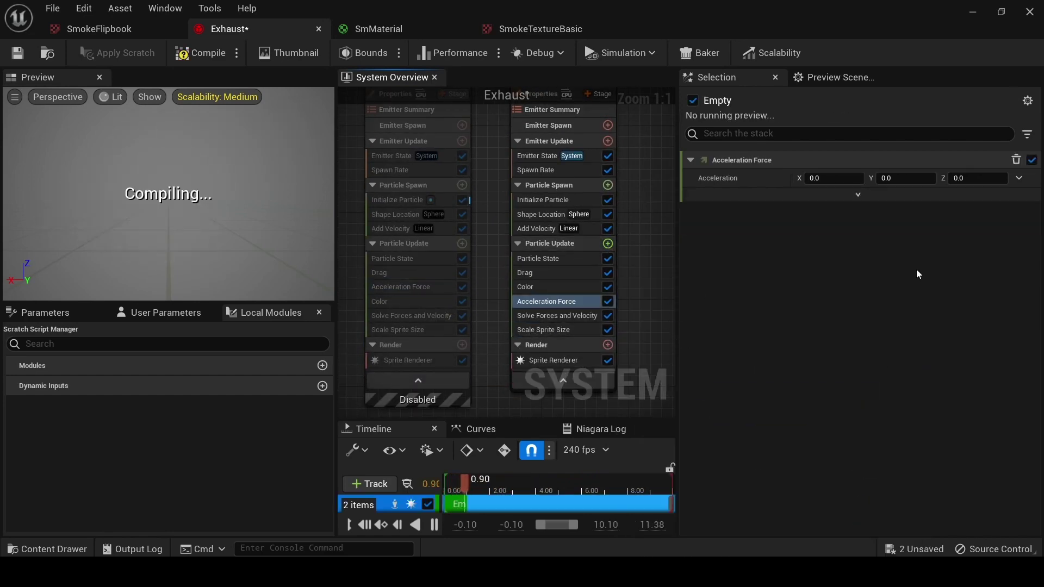
left_click(1019, 177)
left_click(854, 321)
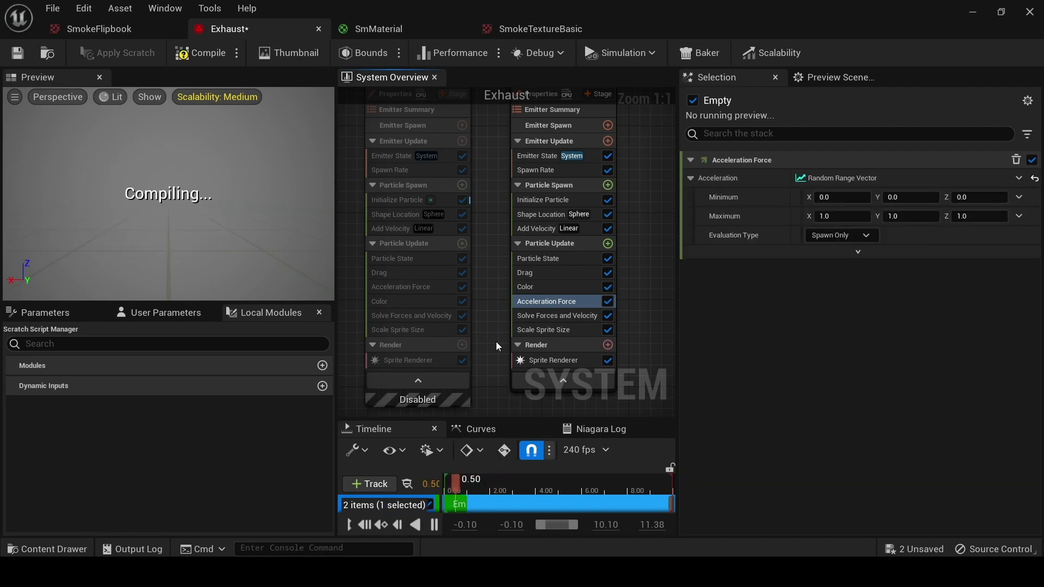
Set the Empty emitter's maximum acceleration to X -50 and Y 0, following smoke's Acceleration Force
left_click(401, 288)
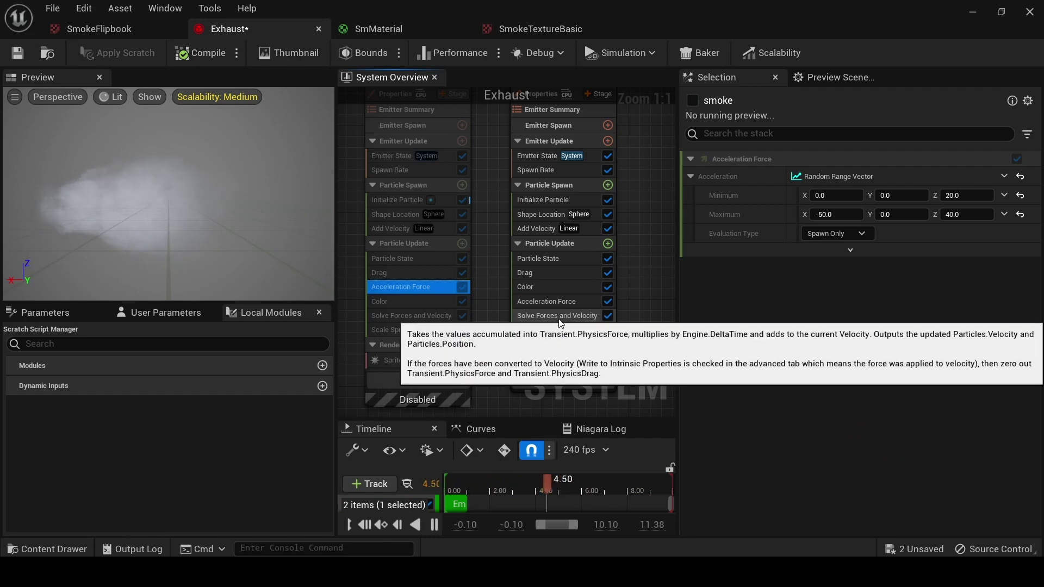
left_click(547, 302)
left_click(825, 216)
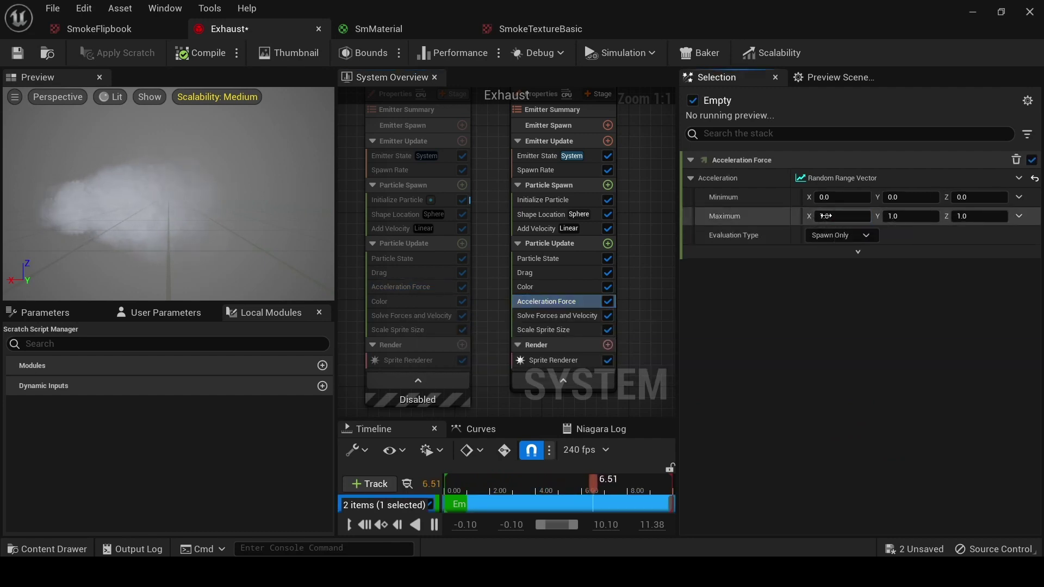
type("-50")
key("Return")
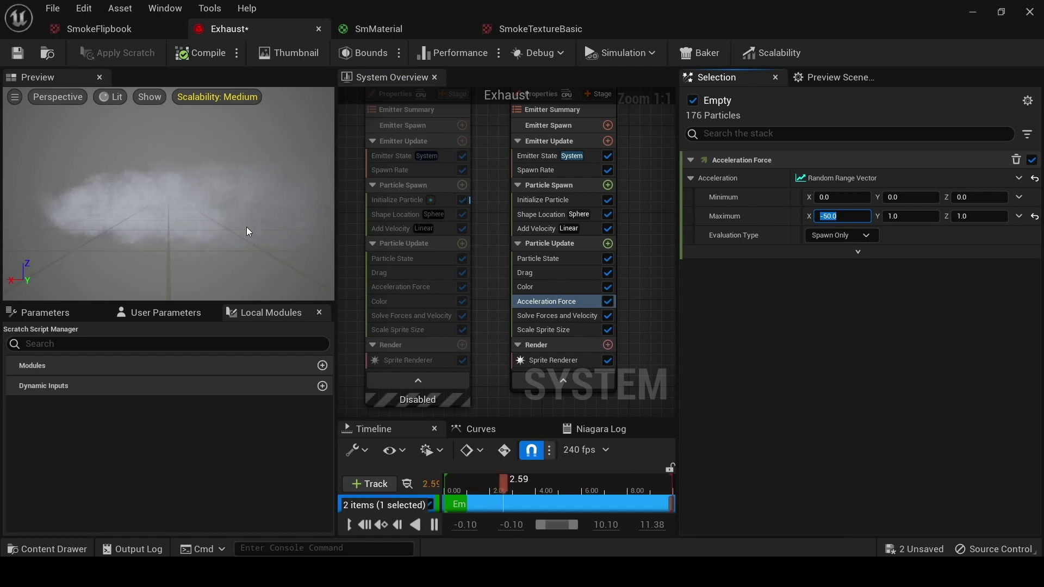
left_click(889, 217)
type("0")
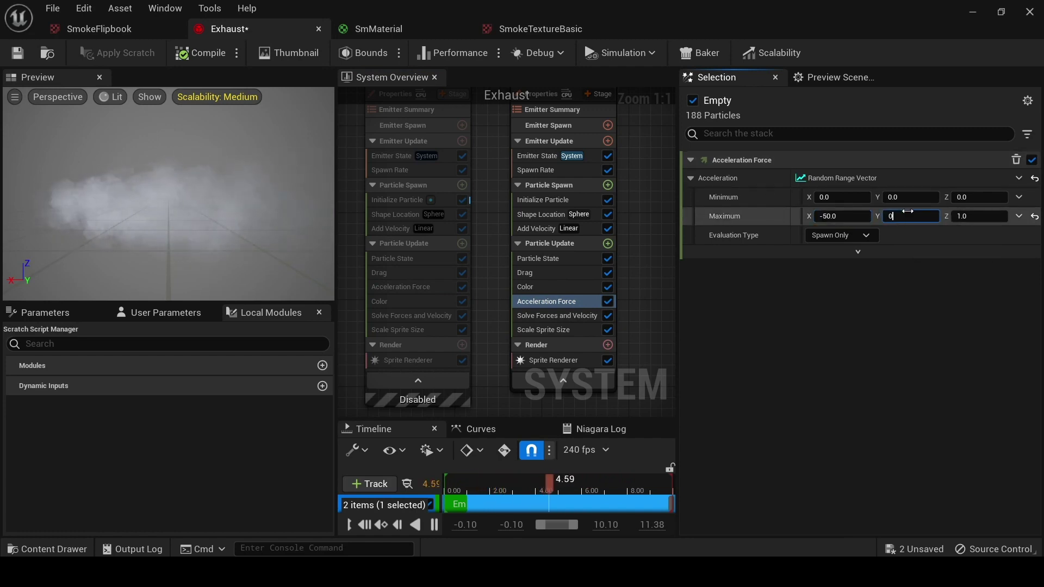
key("Return")
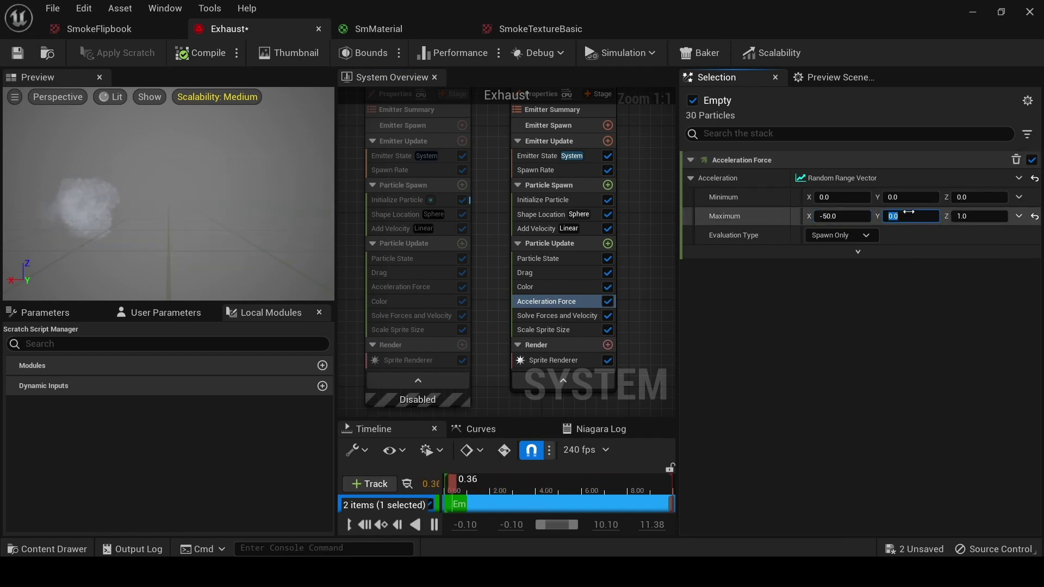
Set the Empty emitter's acceleration Z range to minimum 20 and maximum 40, and save the Exhaust system
left_click(974, 198)
type("20")
left_click(979, 216)
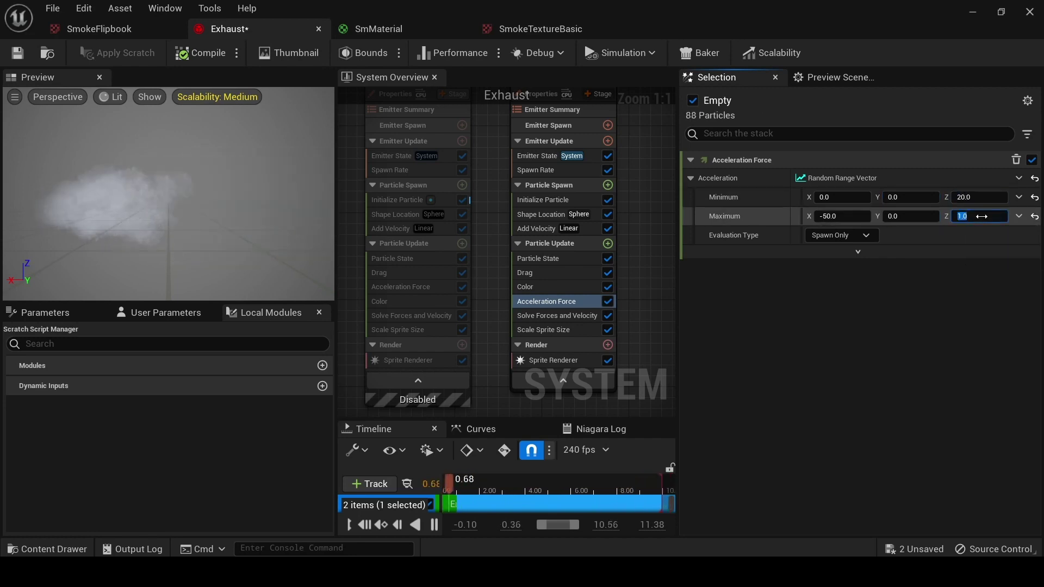
type("40")
key("Return")
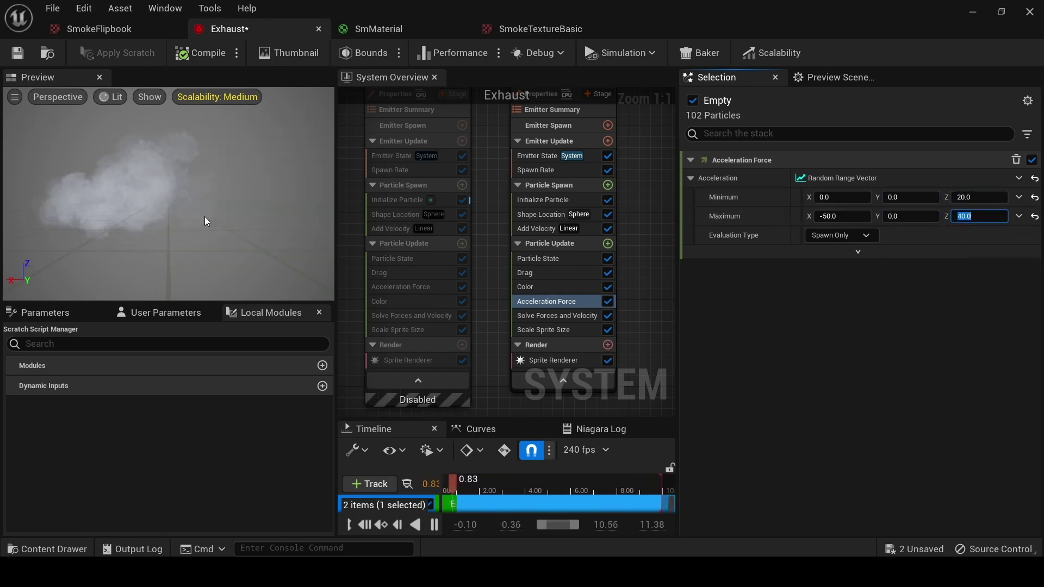
left_click(17, 52)
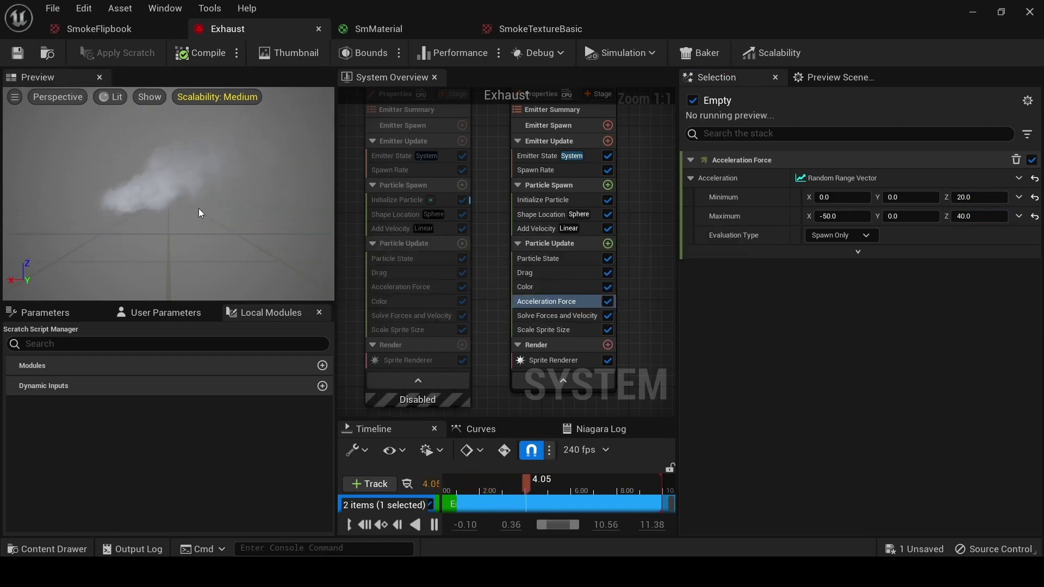
View the new emitter's smoke behind the car in the level and review both emitters in the system overview
left_click_drag(507, 2, 734, 6)
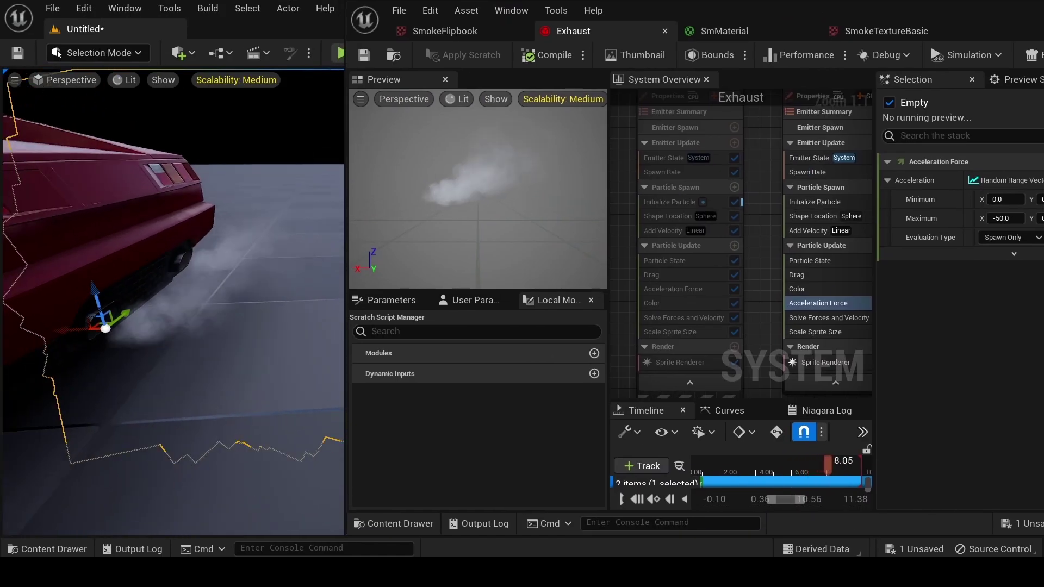
right_click_drag(245, 392, 257, 306)
left_click_drag(827, 17, 622, 25)
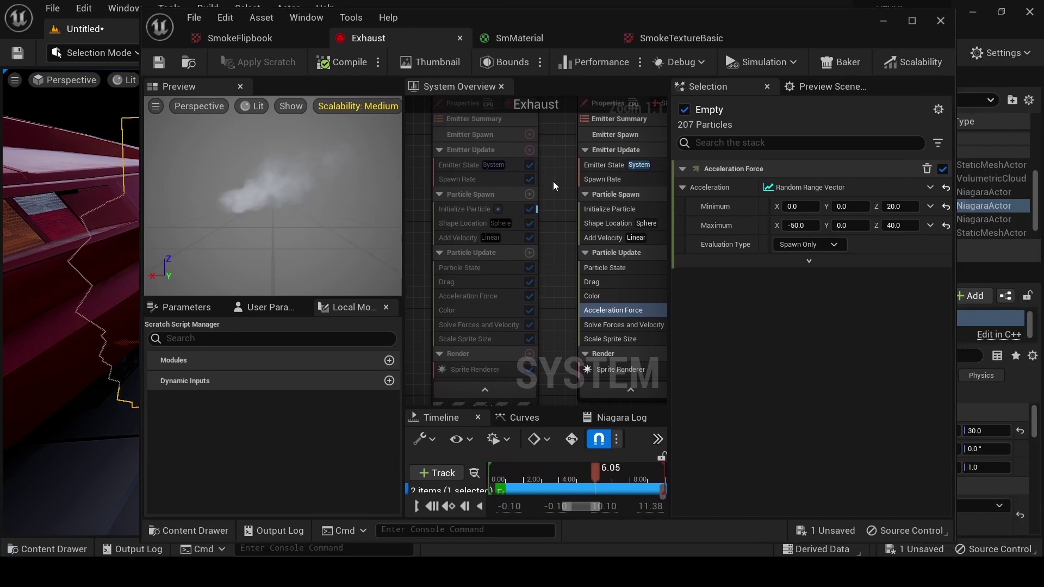
right_click_drag(555, 186, 537, 267)
scroll(508, 212, "down", 2)
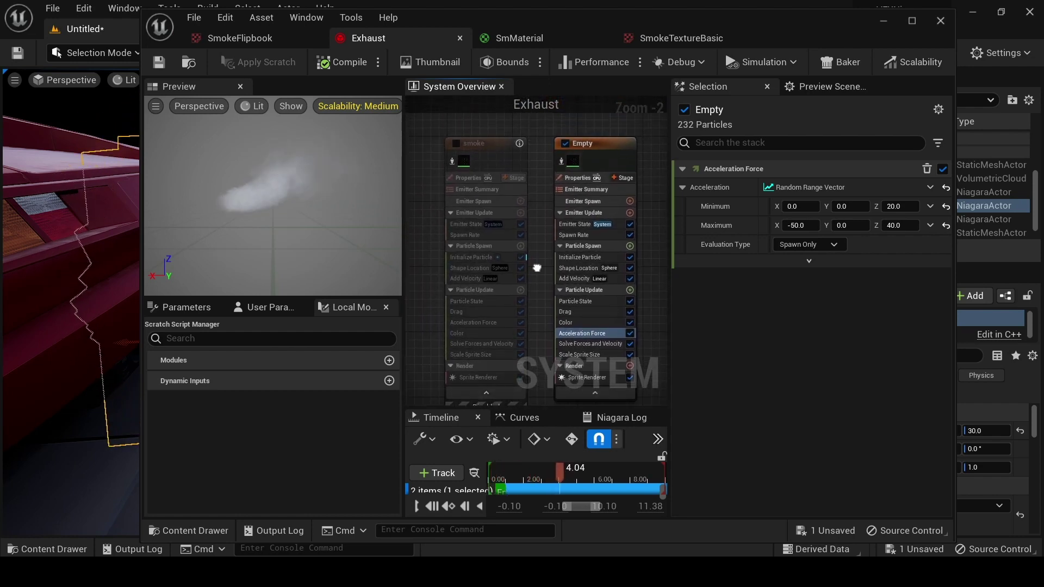